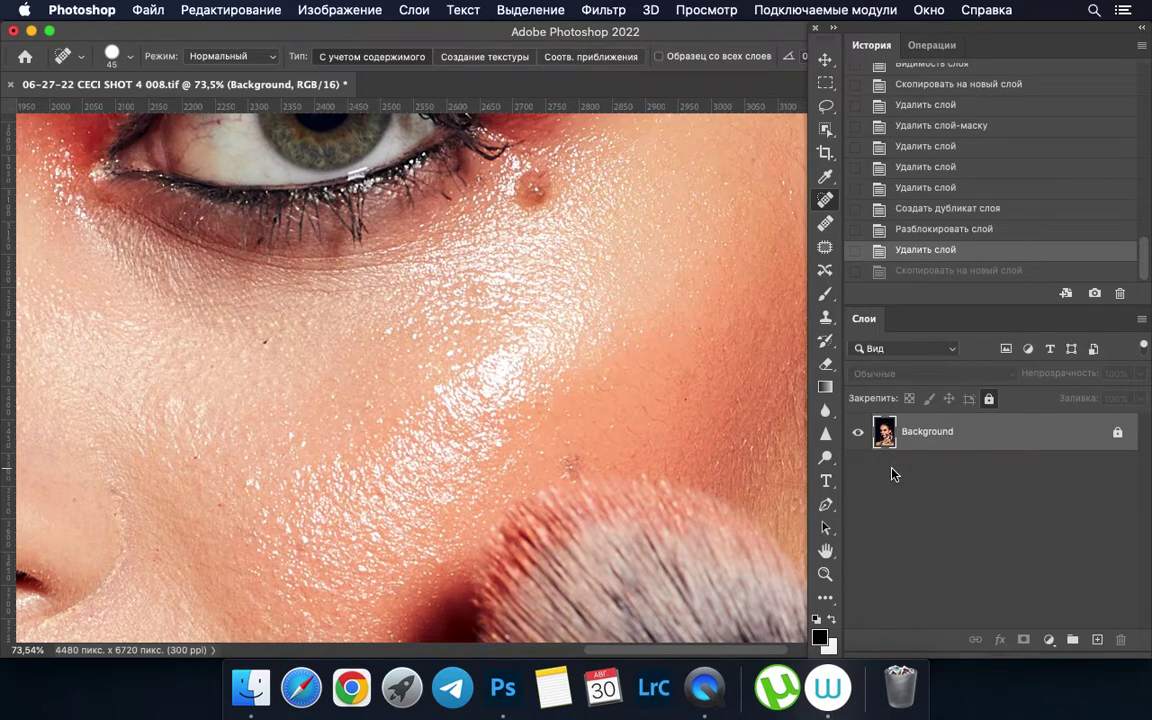
Step: Duplicate the Background layer into 'Background копия' for retouching
{"action": "key", "text": "super+j"}
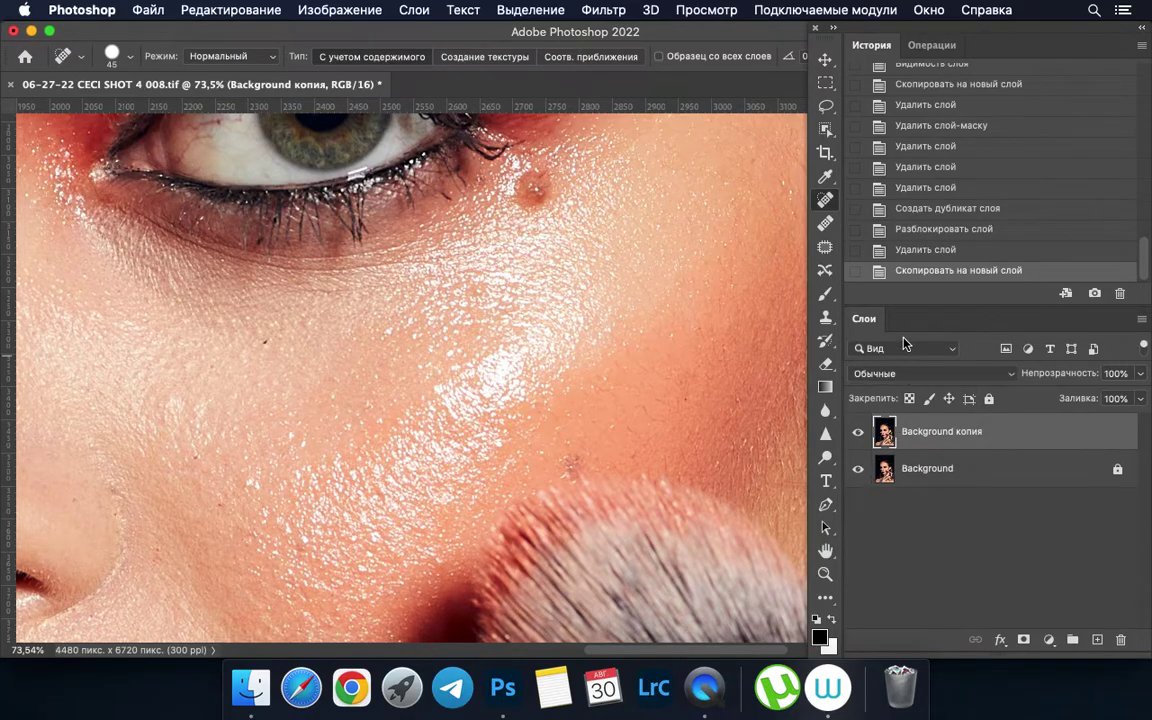
{"action": "left_click", "coordinate": [825, 225]}
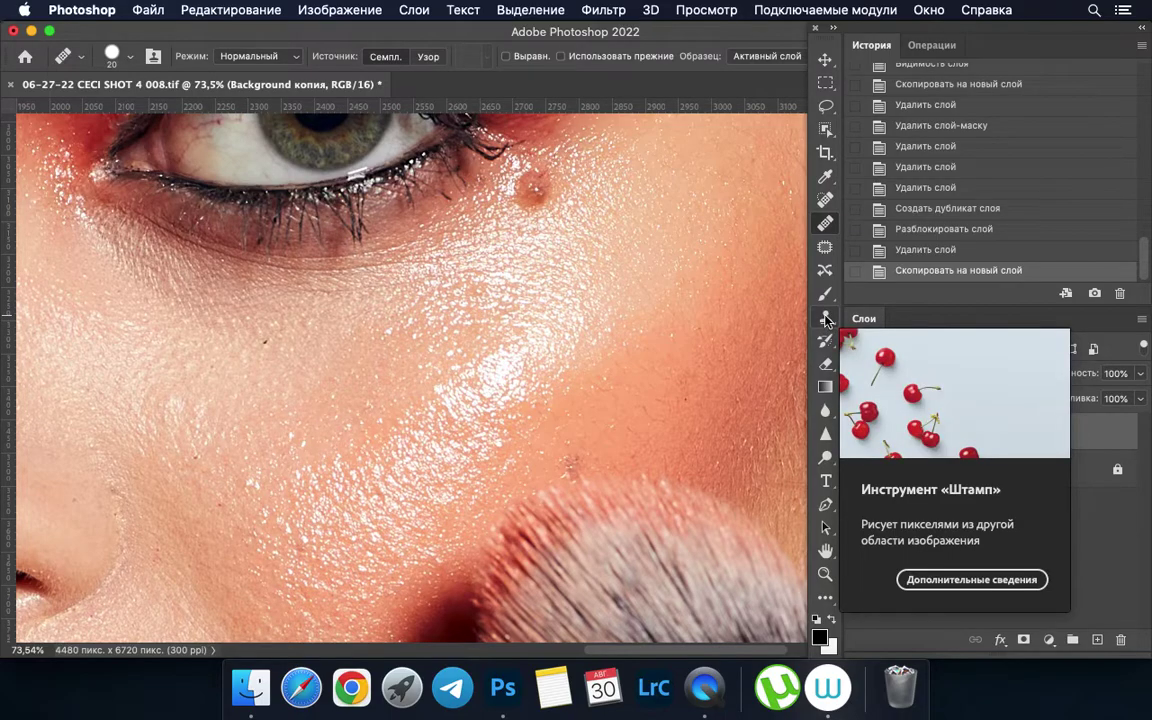
{"action": "left_click", "coordinate": [824, 201]}
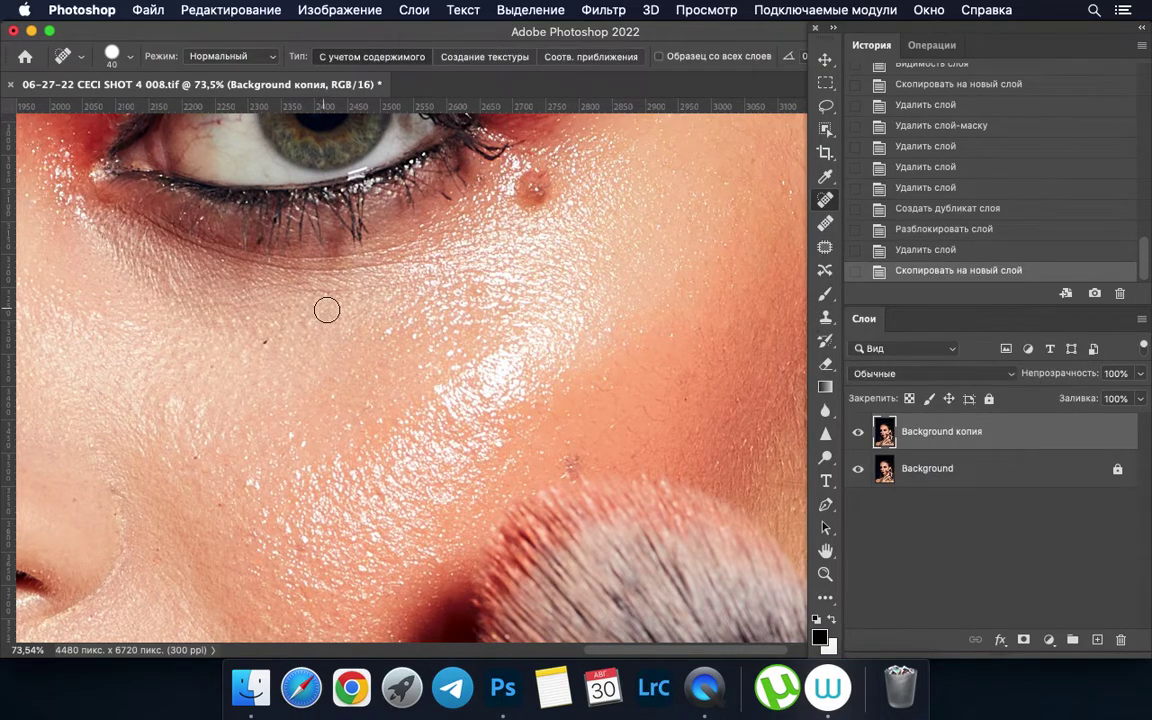
Step: Spot-heal the small blemishes under the eye and on the cheek with a slightly smaller brush
{"action": "left_click_drag", "start_coordinate": [327, 310], "coordinate": [371, 365]}
{"action": "left_click", "coordinate": [334, 334]}
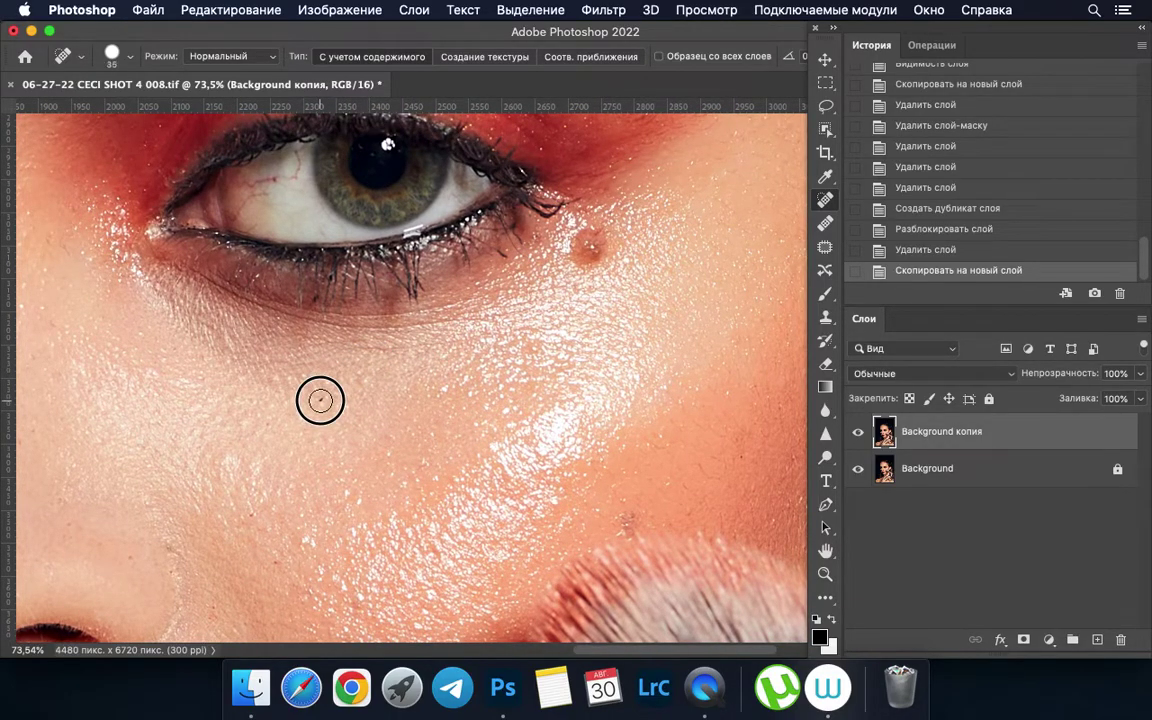
{"action": "left_click_drag", "start_coordinate": [319, 398], "coordinate": [327, 398]}
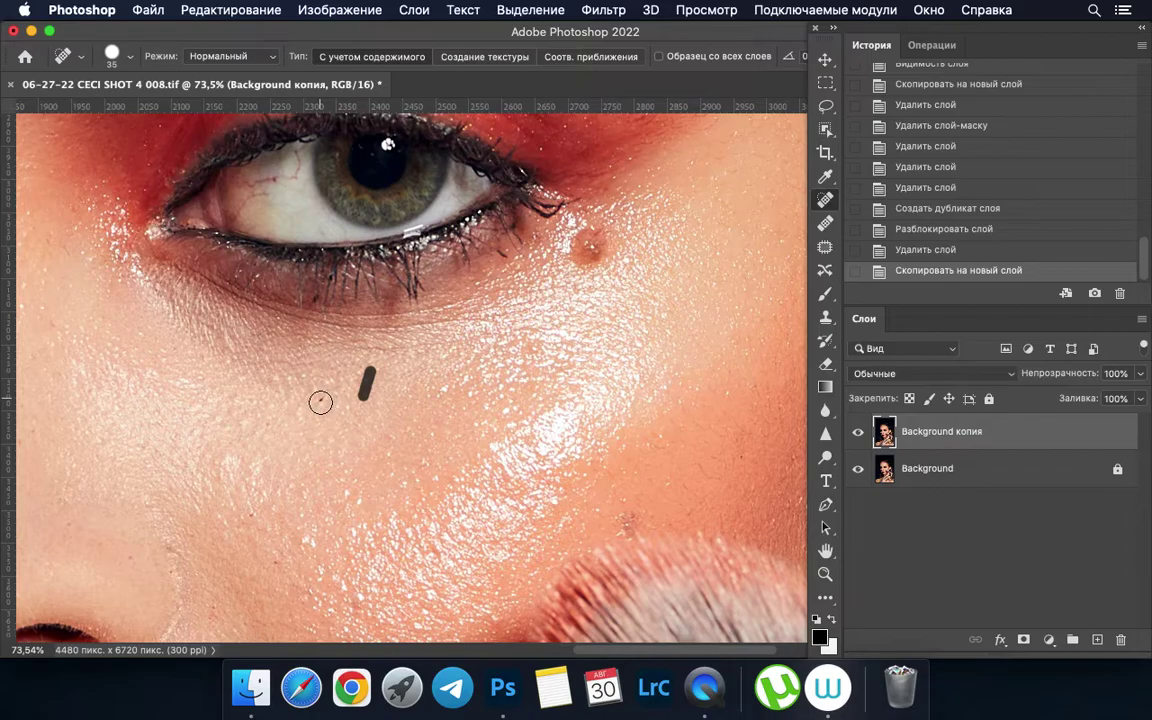
{"action": "key", "text": "bracketleft"}
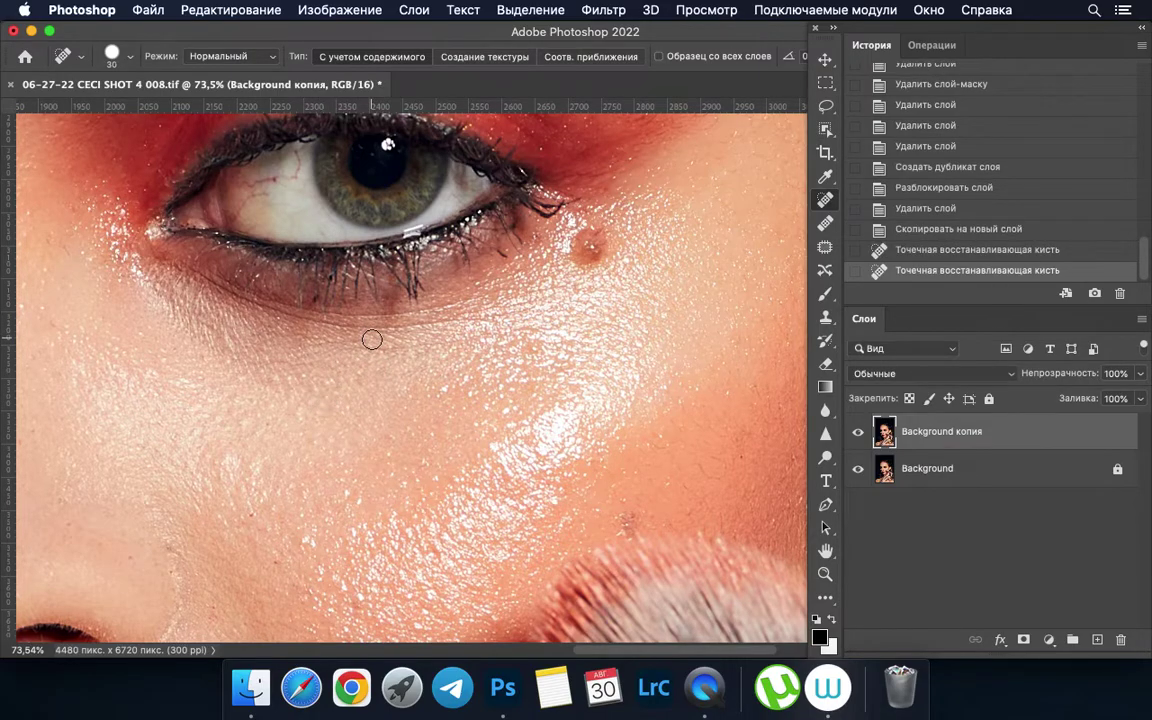
{"action": "left_click", "coordinate": [272, 431]}
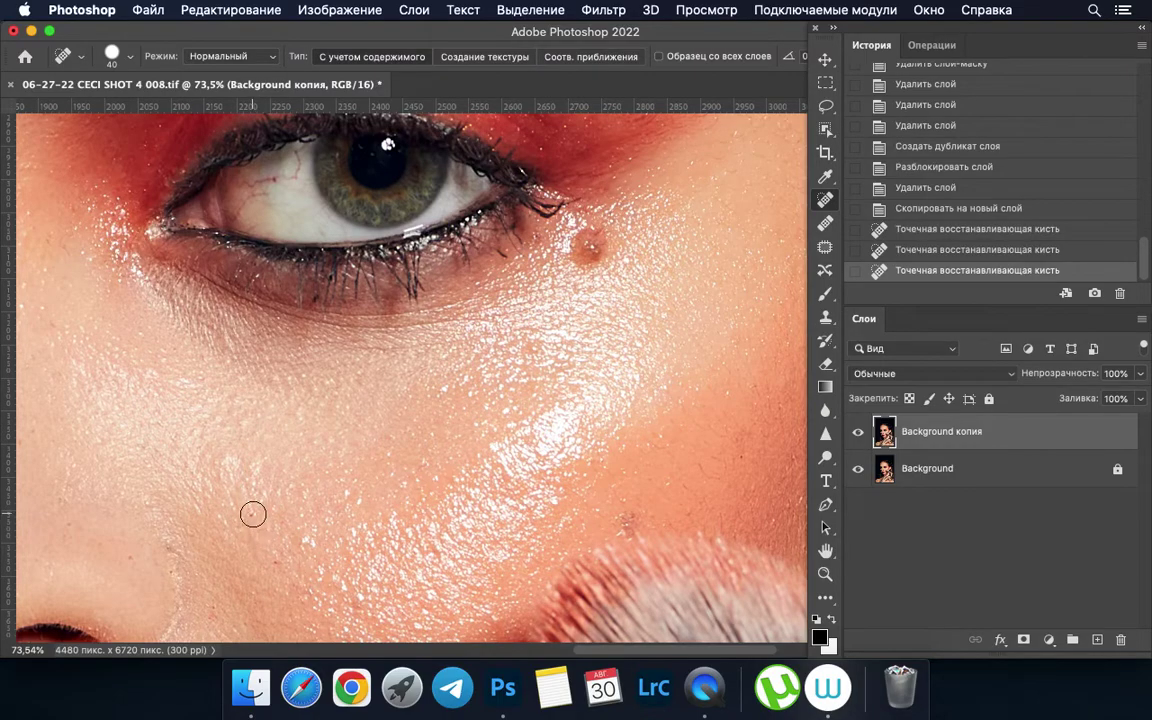
{"action": "left_click", "coordinate": [227, 463]}
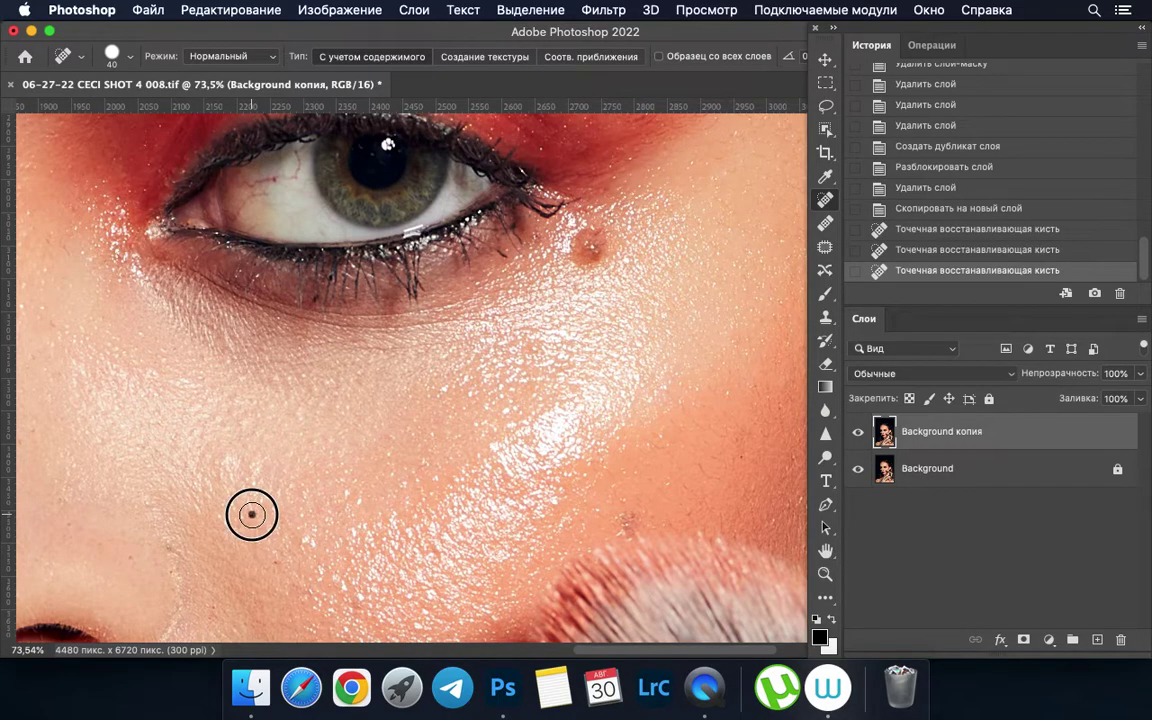
{"action": "left_click", "coordinate": [276, 563]}
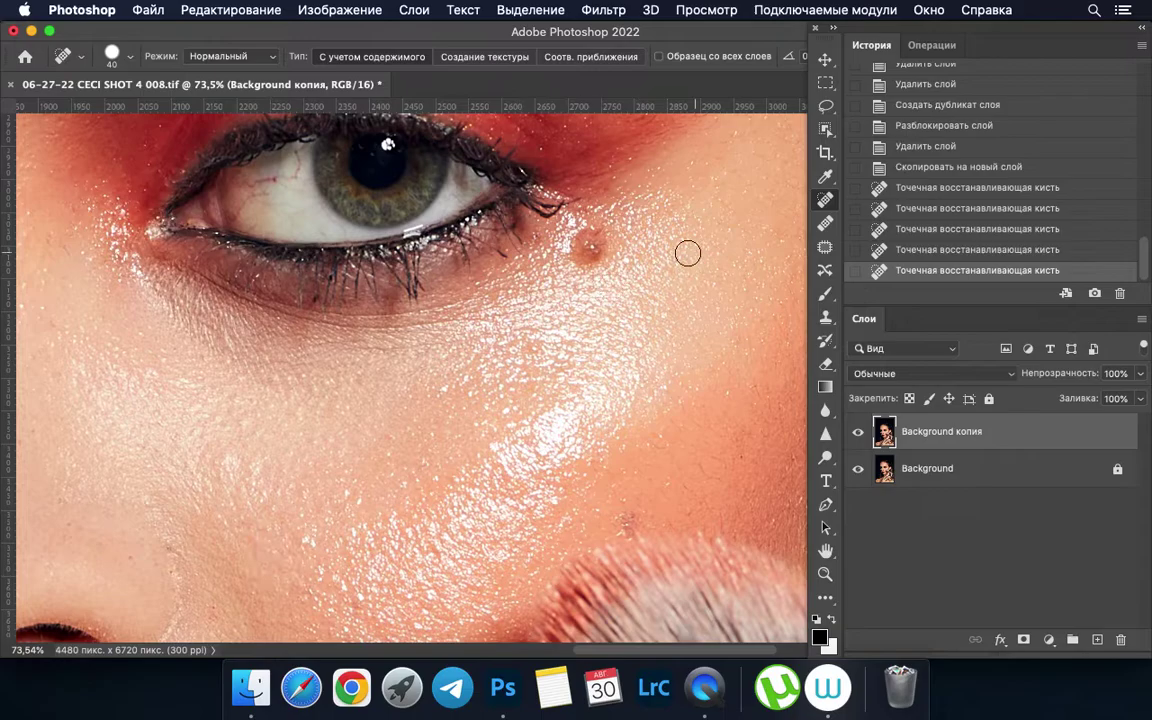
Step: Try healing the brown spot beside the eye, undo it, and retry
{"action": "left_click", "coordinate": [590, 249]}
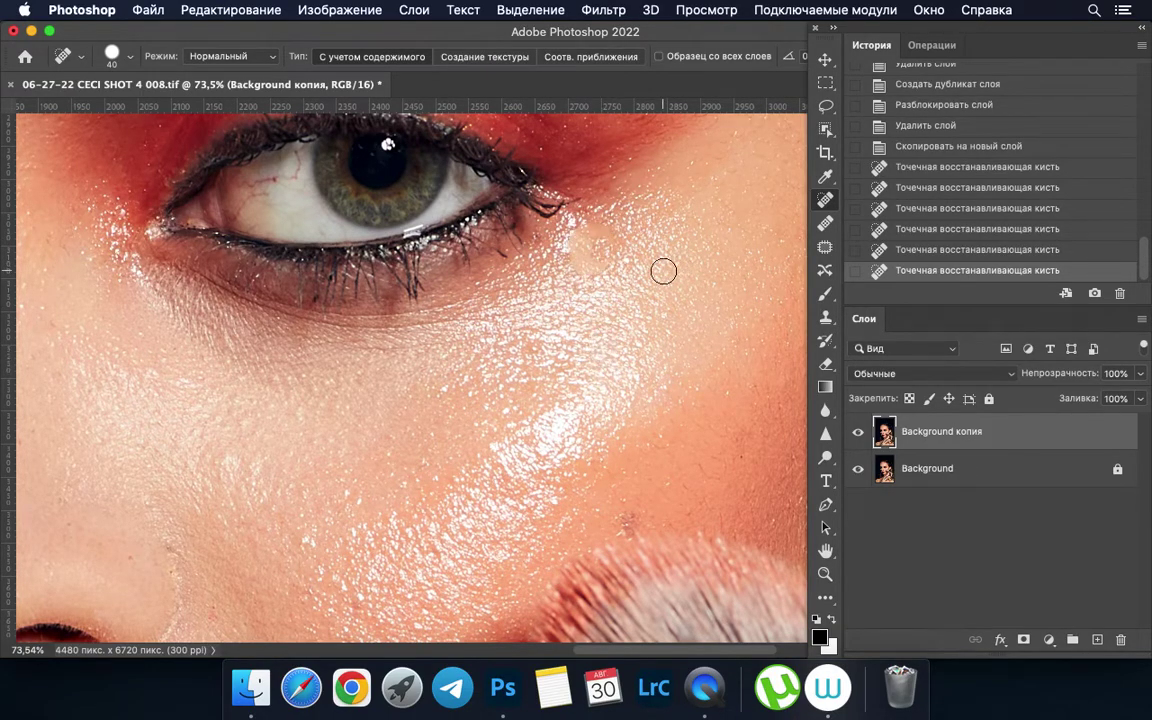
{"action": "scroll", "coordinate": [663, 270], "scroll_direction": "up", "scroll_amount": 1}
{"action": "scroll", "coordinate": [660, 228], "scroll_direction": "up", "scroll_amount": 2}
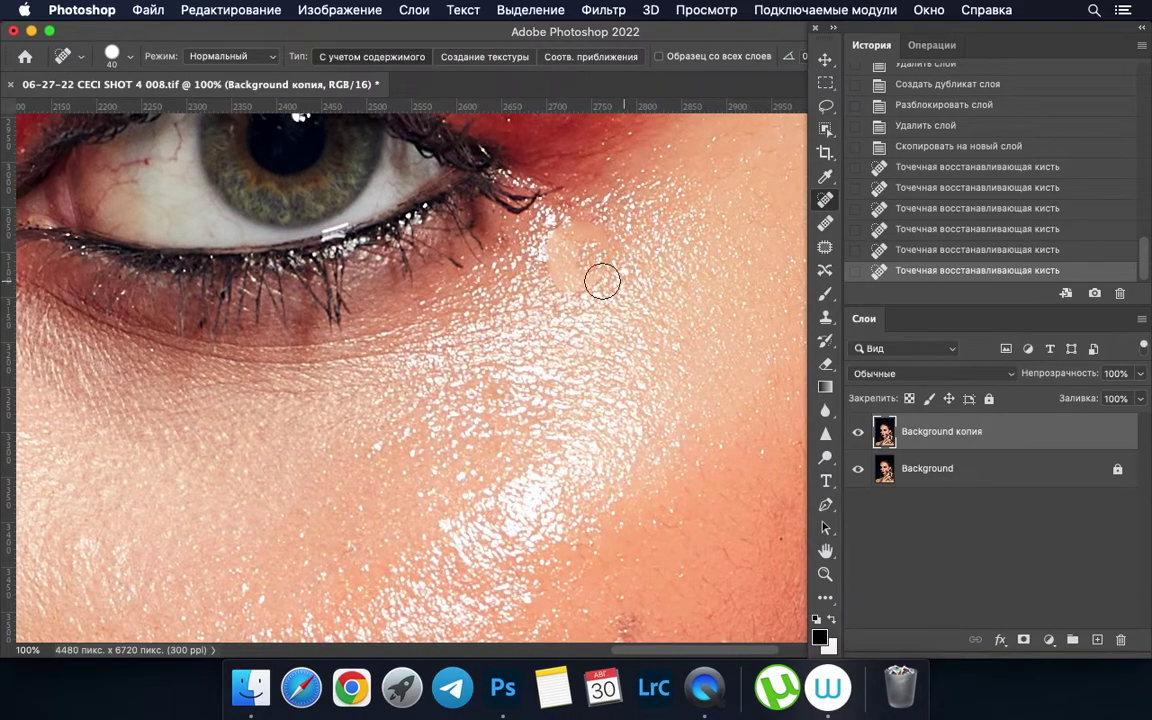
{"action": "key", "text": "super+z"}
{"action": "left_click", "coordinate": [568, 250]}
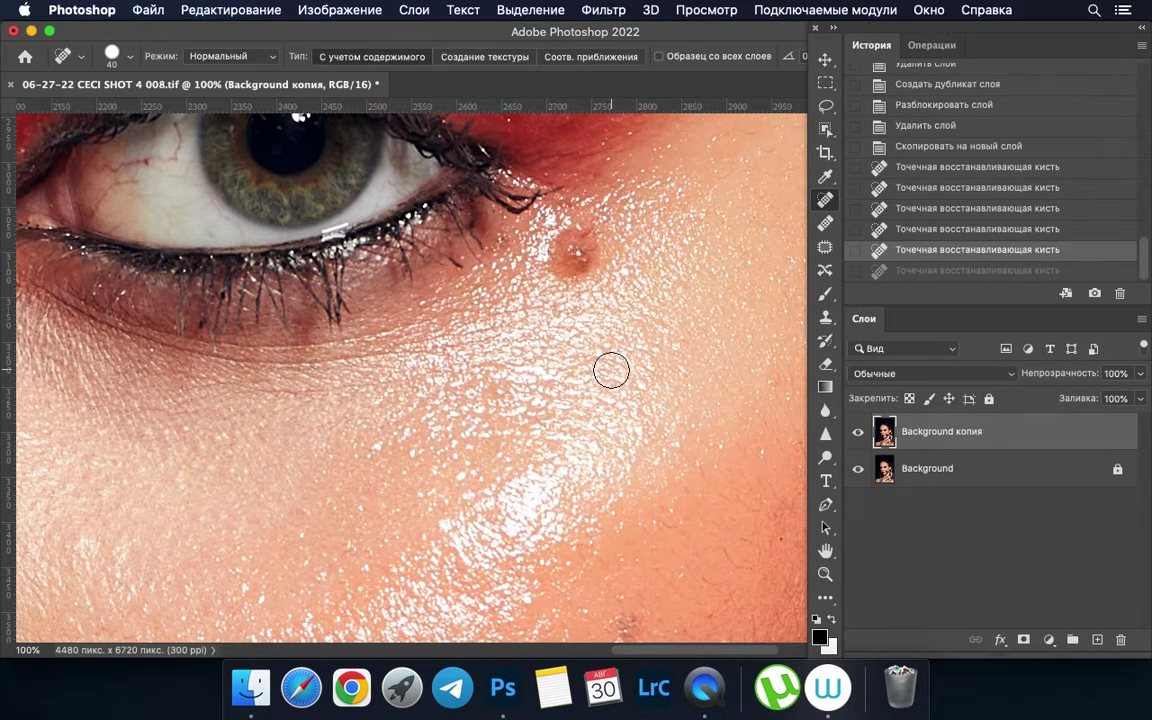
Step: Paint clean skin over the brown mole beside the eye with the Healing Brush, then zoom out and back in
{"action": "left_click", "coordinate": [826, 226]}
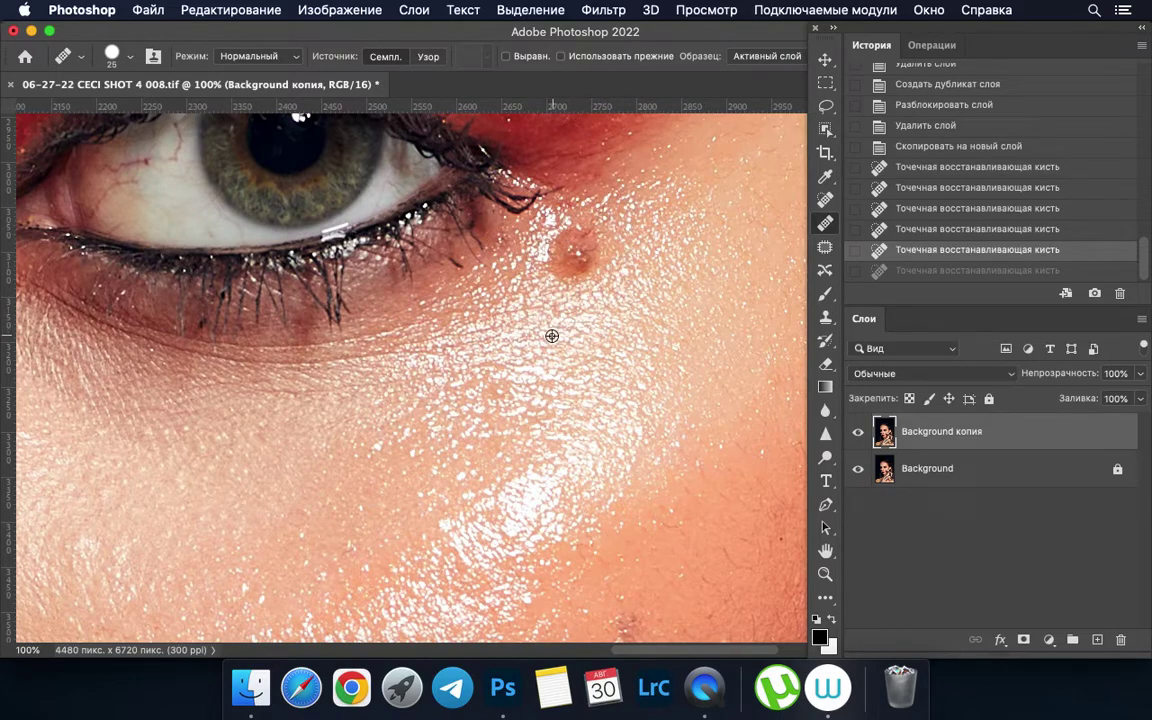
{"action": "left_click", "coordinate": [557, 266]}
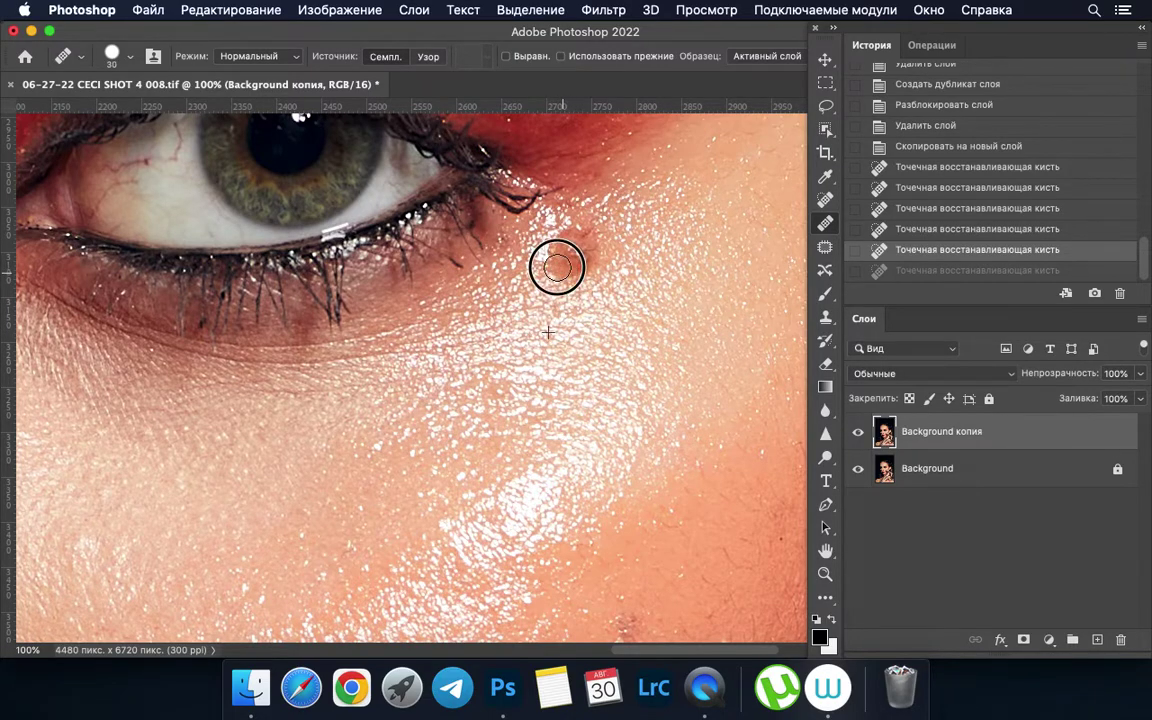
{"action": "mouse_move", "coordinate": [557, 266]}
{"action": "left_mouse_down"}
{"action": "mouse_move", "coordinate": [560, 246]}
{"action": "mouse_move", "coordinate": [586, 227]}
{"action": "mouse_move", "coordinate": [605, 248]}
{"action": "left_mouse_up"}
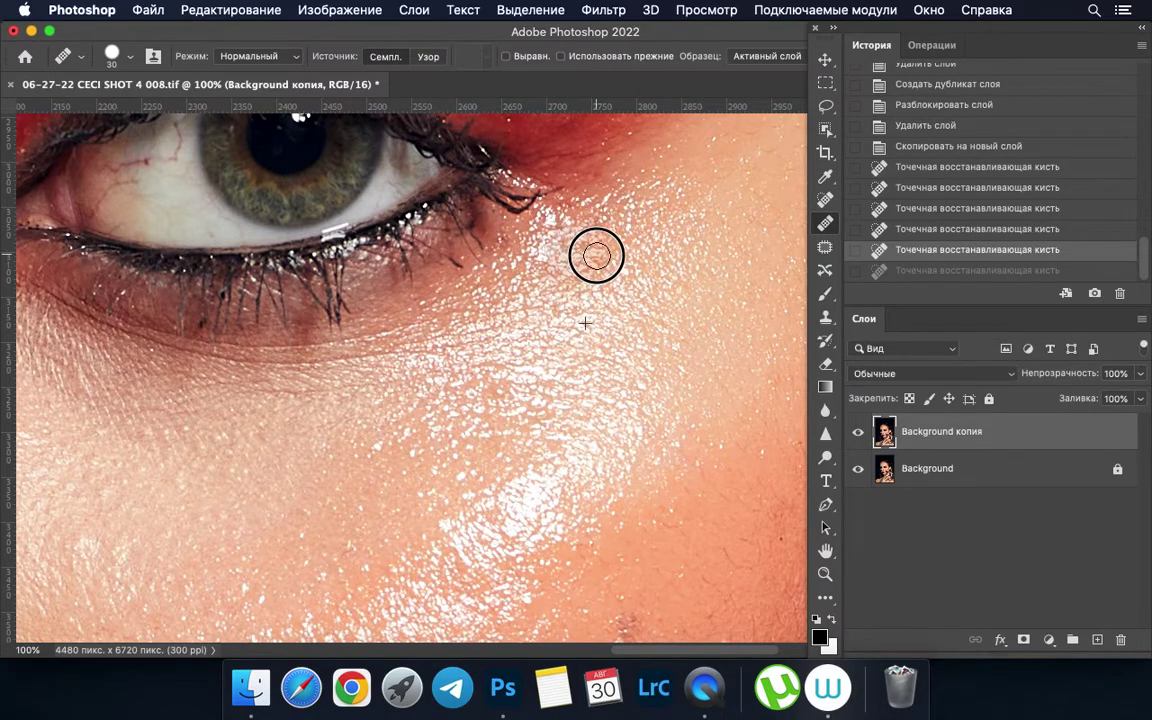
{"action": "left_click_drag", "start_coordinate": [605, 248], "coordinate": [597, 229]}
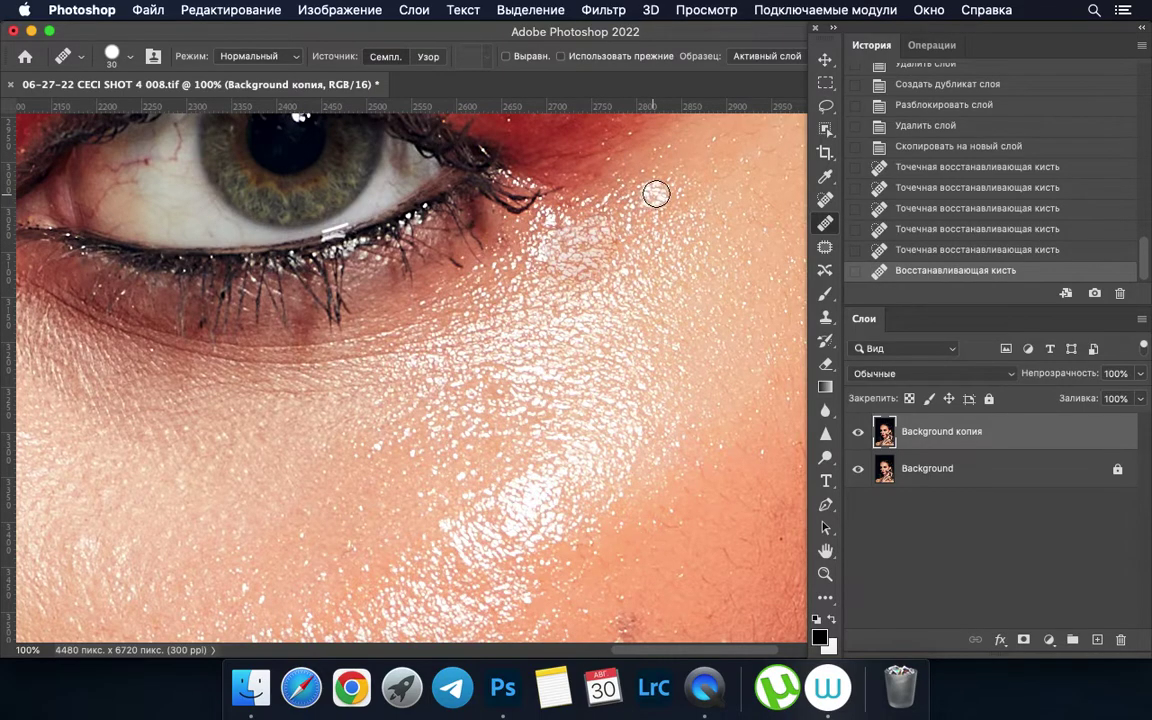
{"action": "key", "text": "z"}
{"action": "mouse_move", "coordinate": [645, 350]}
{"action": "left_mouse_down"}
{"action": "mouse_move", "coordinate": [515, 291]}
{"action": "mouse_move", "coordinate": [571, 272]}
{"action": "left_mouse_up"}
{"action": "key", "text": "j"}
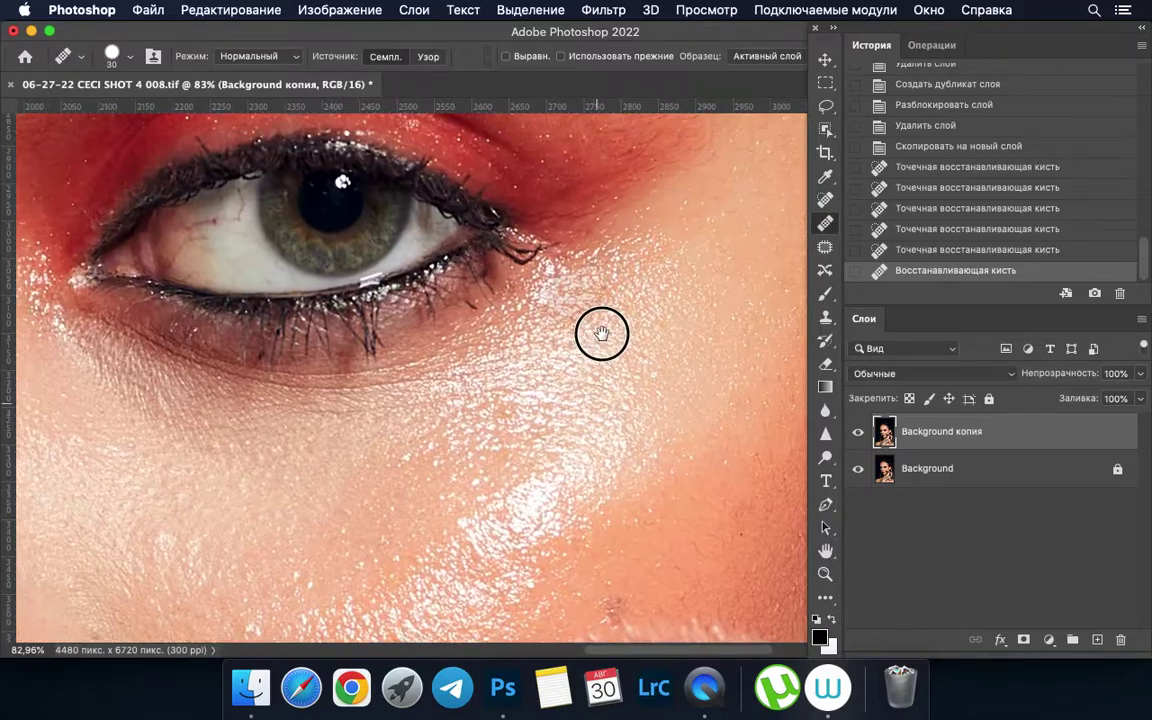
{"action": "left_click_drag", "start_coordinate": [599, 334], "coordinate": [617, 331]}
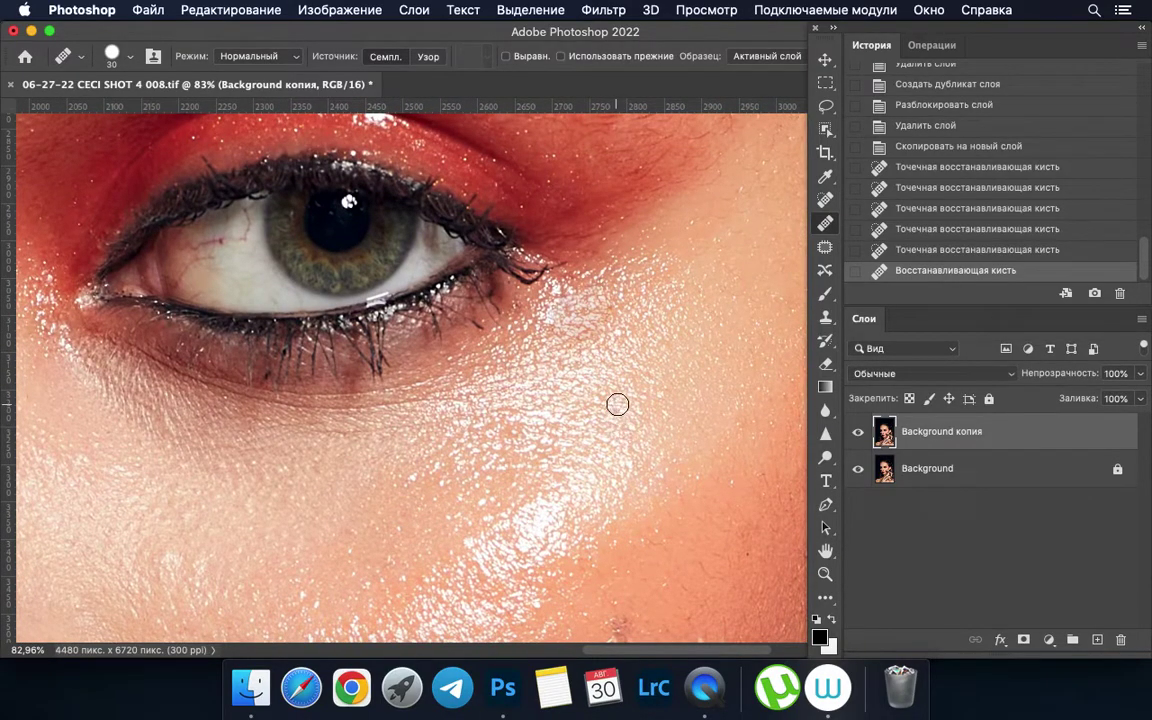
{"action": "left_click", "coordinate": [708, 260]}
Step: Replace the Healing Brush fix with a Patch of clean nearby skin over the mole, then zoom in
{"action": "key", "text": "ctrl+z"}
{"action": "left_click", "coordinate": [826, 249]}
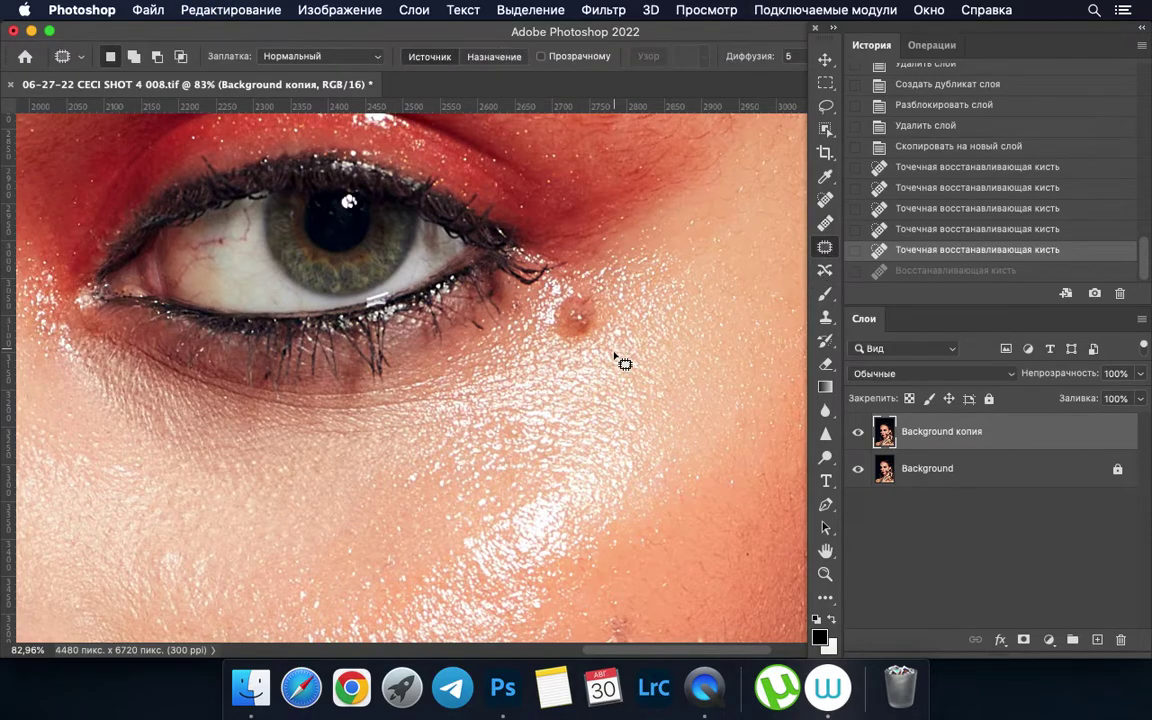
{"action": "scroll", "coordinate": [616, 362], "scroll_direction": "up", "scroll_amount": 1}
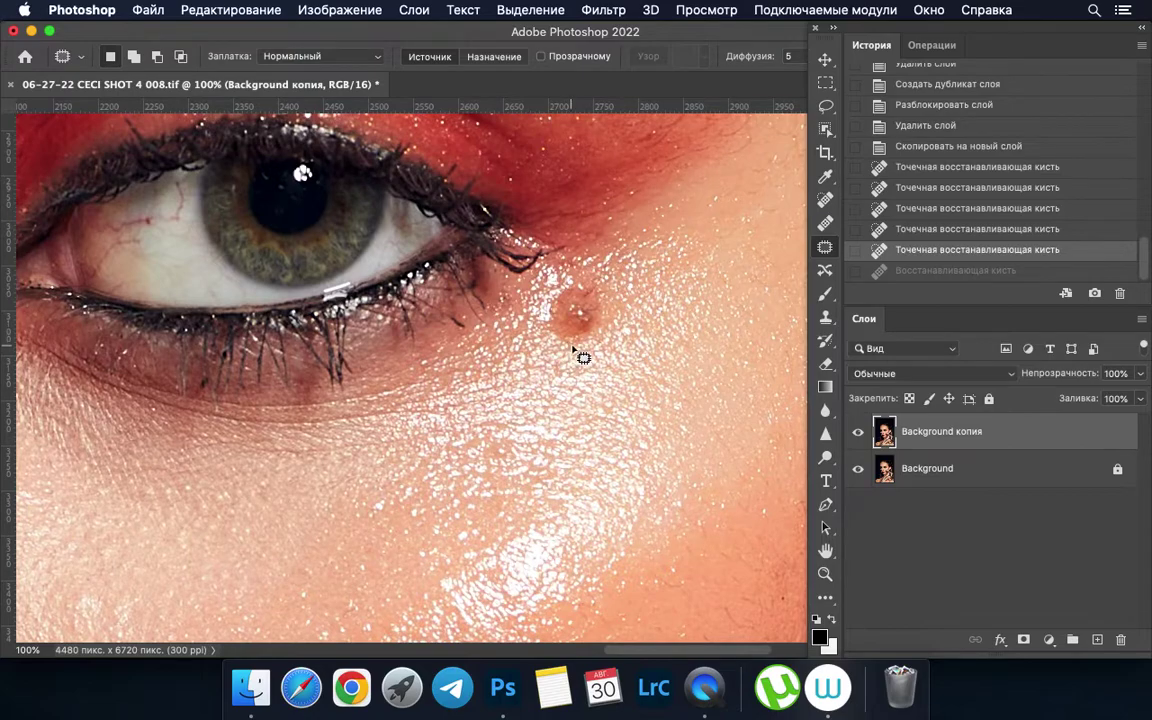
{"action": "left_click_drag", "start_coordinate": [560, 346], "coordinate": [603, 290]}
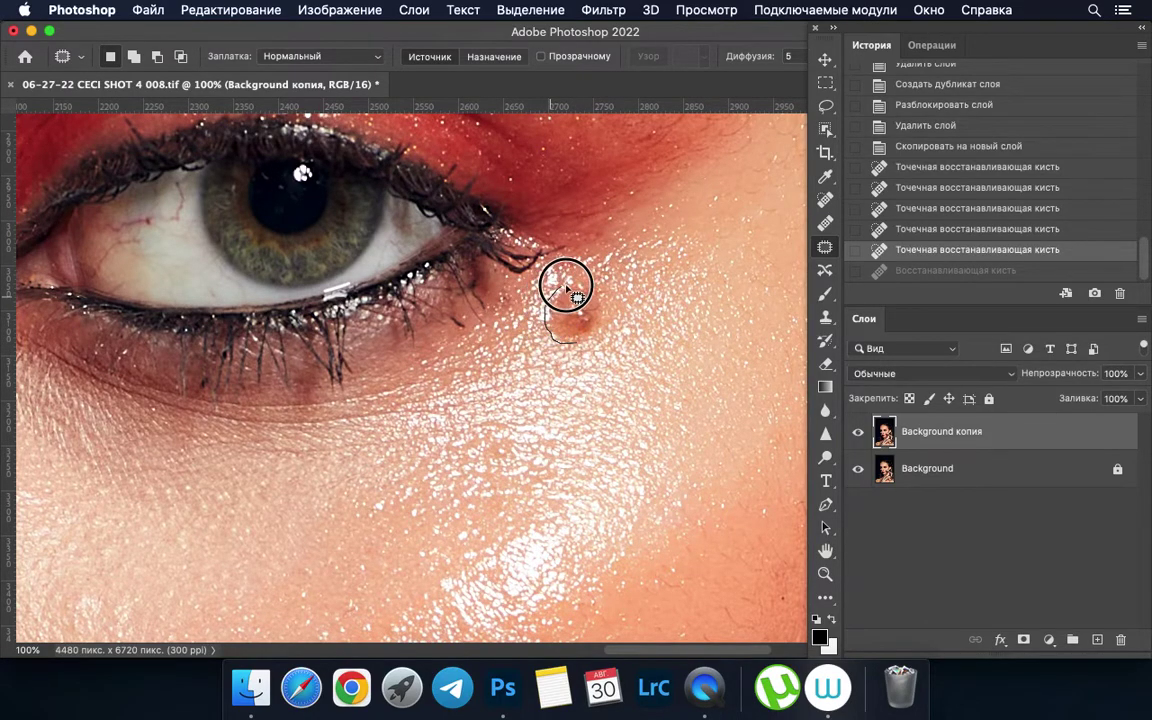
{"action": "mouse_move", "coordinate": [603, 290]}
{"action": "left_mouse_down"}
{"action": "mouse_move", "coordinate": [576, 342]}
{"action": "mouse_move", "coordinate": [590, 370]}
{"action": "mouse_move", "coordinate": [650, 312]}
{"action": "left_mouse_up"}
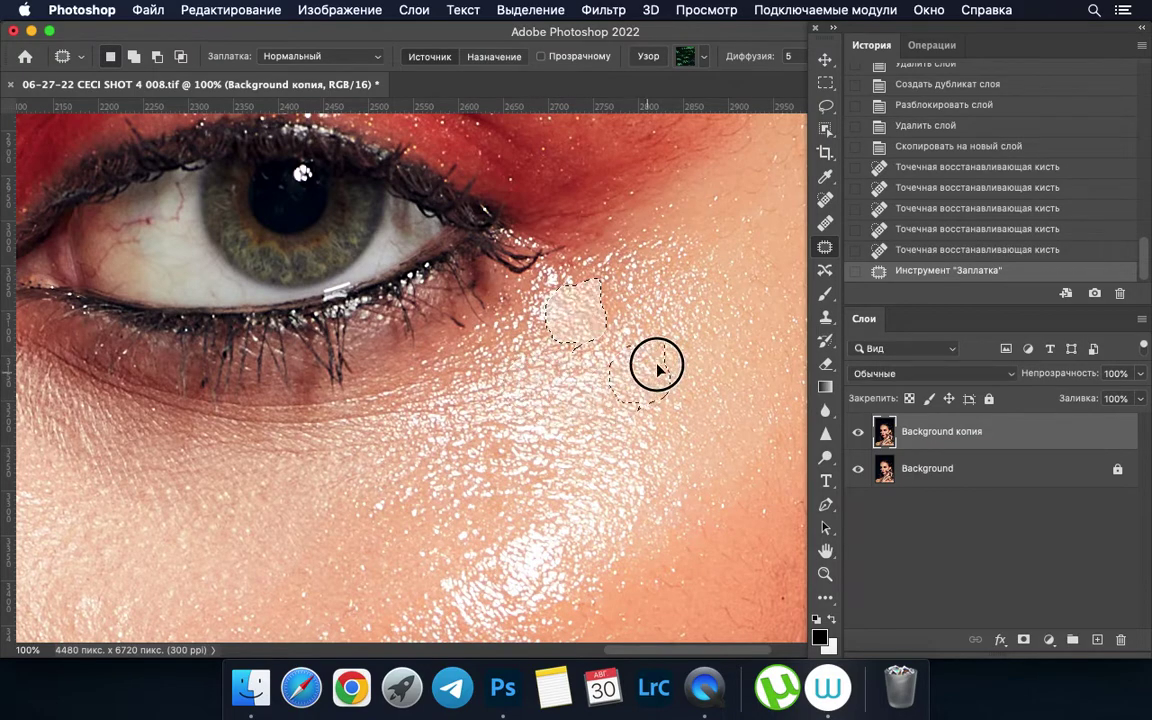
{"action": "mouse_move", "coordinate": [650, 312]}
{"action": "left_mouse_down"}
{"action": "mouse_move", "coordinate": [663, 346]}
{"action": "mouse_move", "coordinate": [657, 336]}
{"action": "left_mouse_up"}
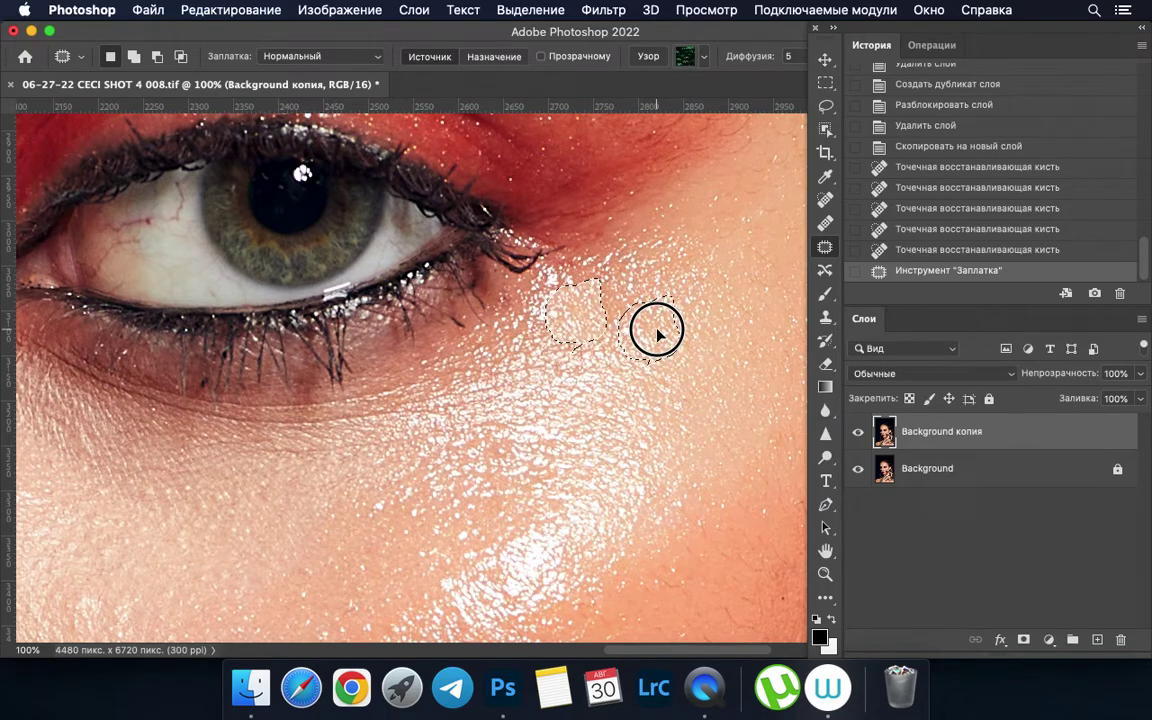
{"action": "mouse_move", "coordinate": [657, 336]}
{"action": "left_mouse_down"}
{"action": "mouse_move", "coordinate": [568, 196]}
{"action": "mouse_move", "coordinate": [614, 349]}
{"action": "mouse_move", "coordinate": [545, 398]}
{"action": "left_mouse_up"}
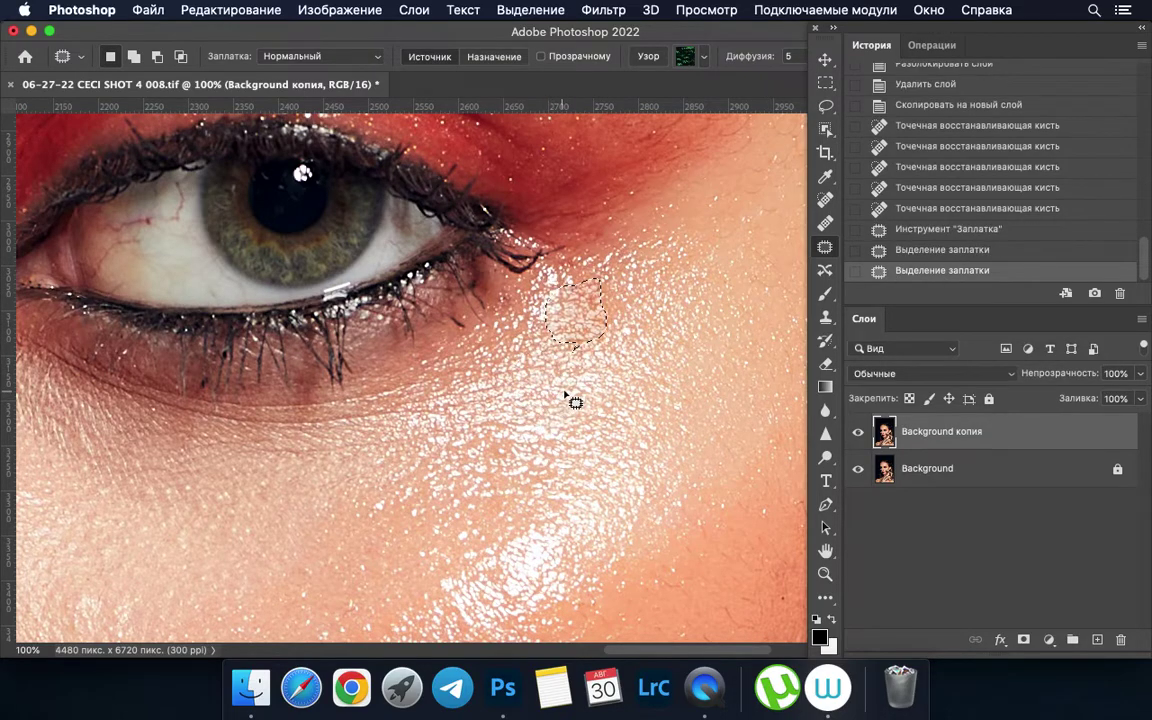
{"action": "left_click", "coordinate": [606, 474]}
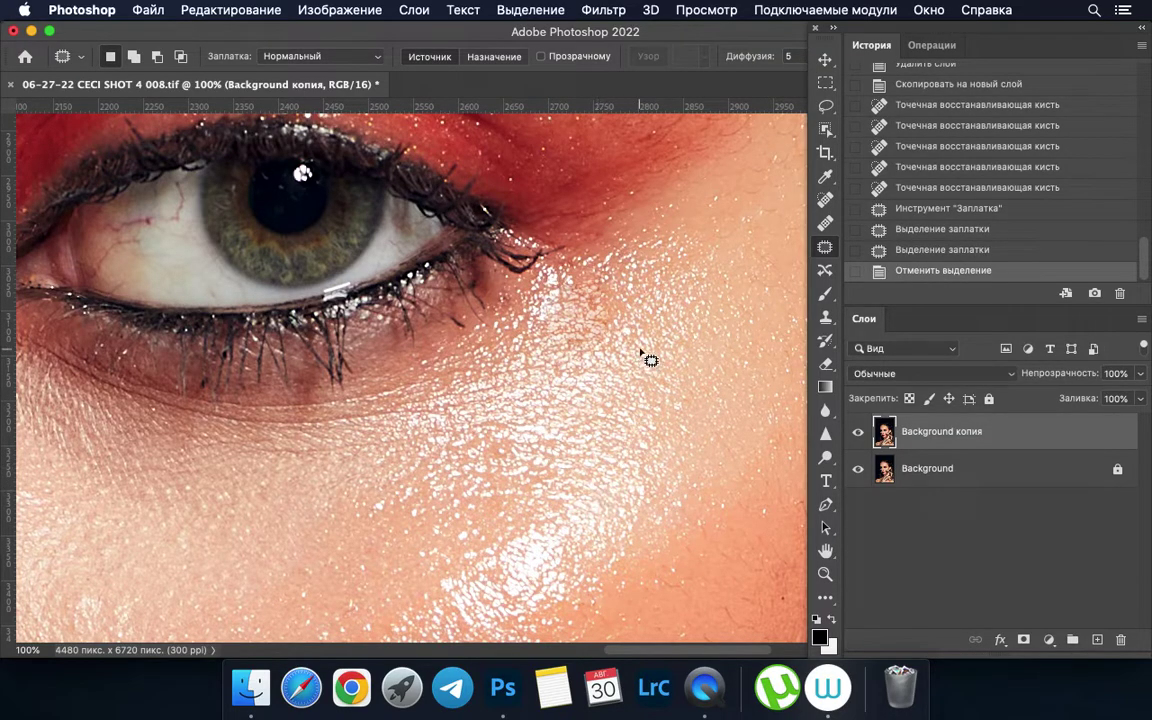
{"action": "key", "text": "z"}
{"action": "mouse_move", "coordinate": [591, 309]}
{"action": "left_mouse_down"}
{"action": "mouse_move", "coordinate": [675, 325]}
{"action": "mouse_move", "coordinate": [634, 304]}
{"action": "left_mouse_up"}
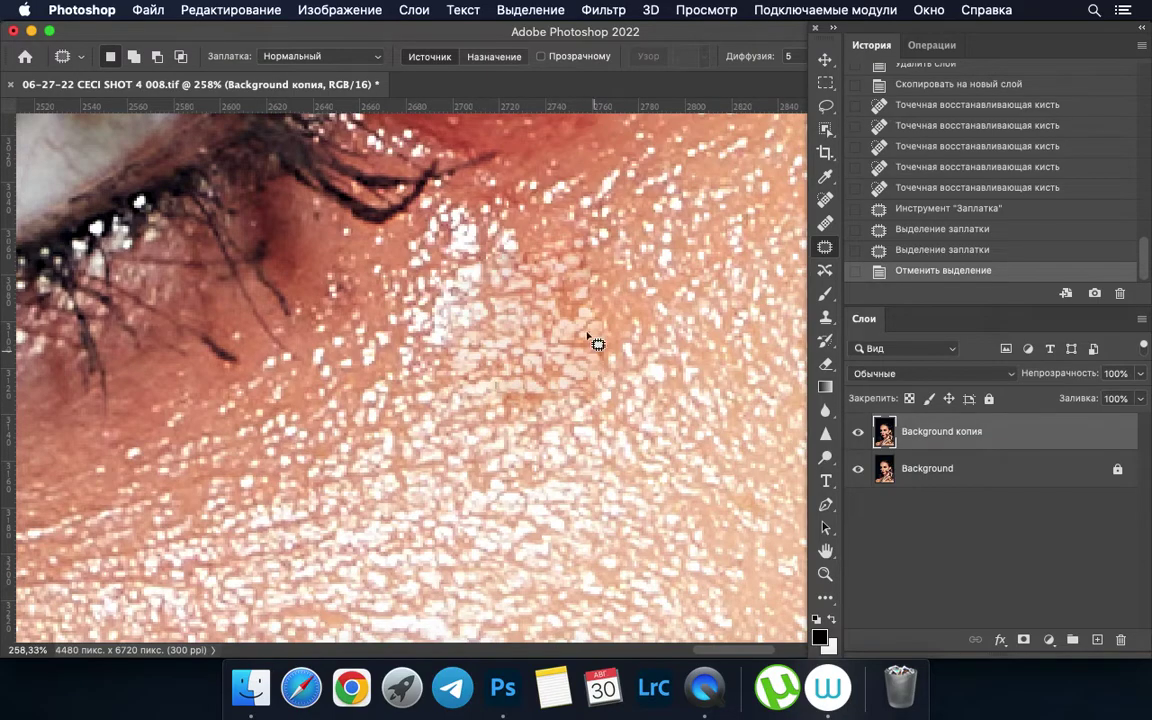
{"action": "key", "text": "super+z"}
{"action": "key", "text": "super+z"}
{"action": "key", "text": "super+z"}
{"action": "left_click", "coordinate": [965, 168]}
{"action": "left_click", "coordinate": [961, 208]}
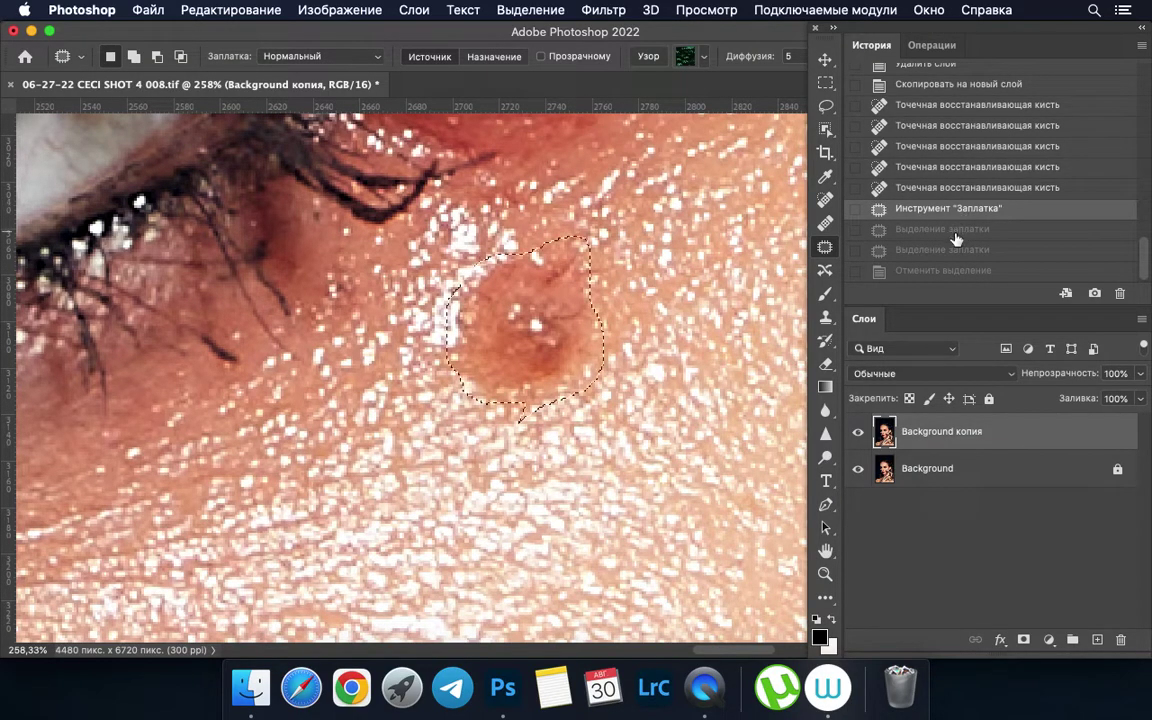
{"action": "left_click", "coordinate": [951, 250]}
{"action": "key", "text": "super+shift+z"}
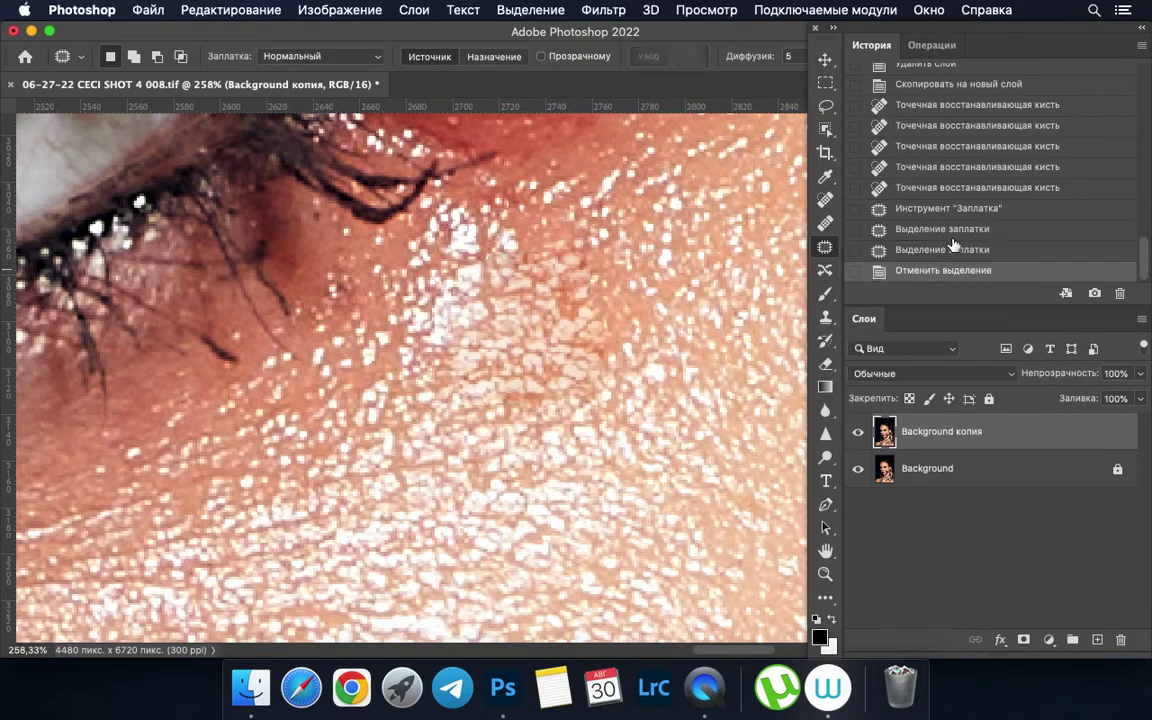
{"action": "left_click", "coordinate": [961, 189]}
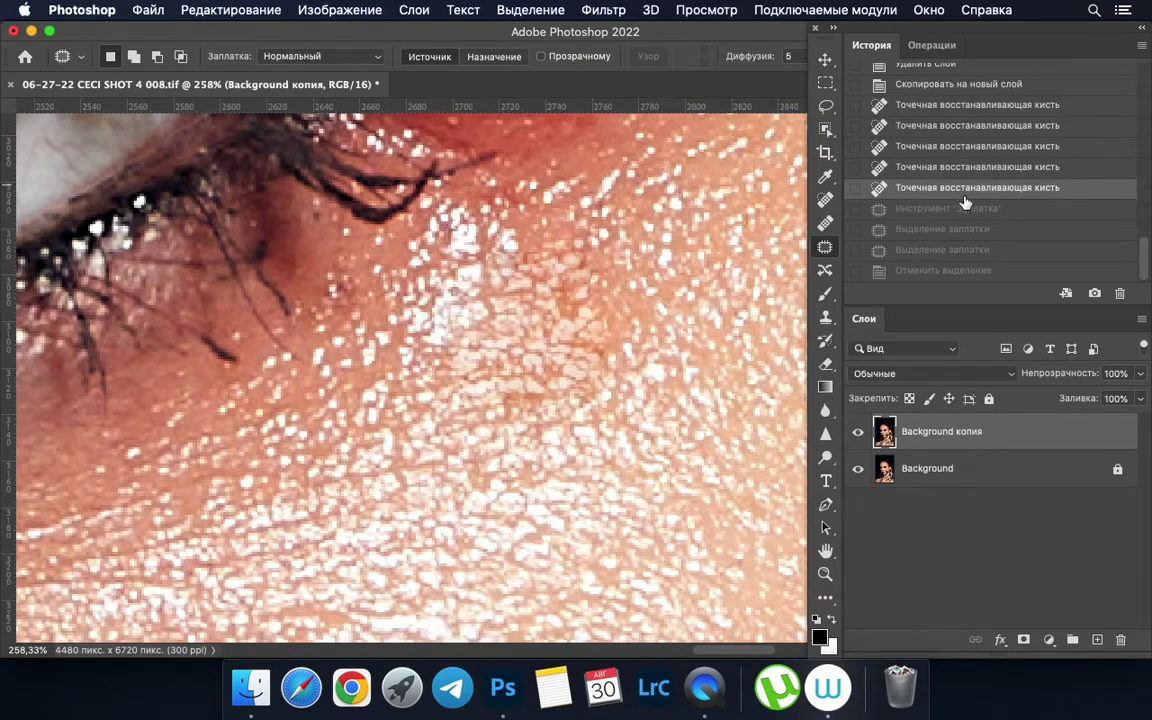
{"action": "left_click", "coordinate": [946, 272]}
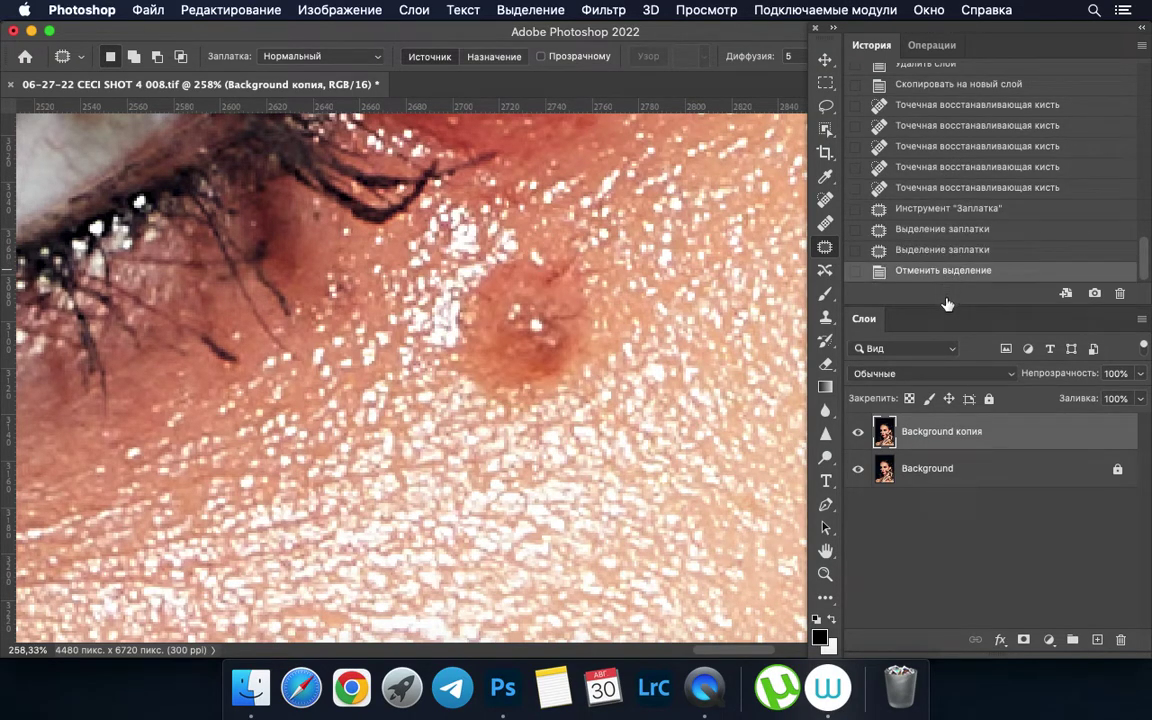
{"action": "left_click", "coordinate": [979, 189]}
{"action": "left_click", "coordinate": [862, 433]}
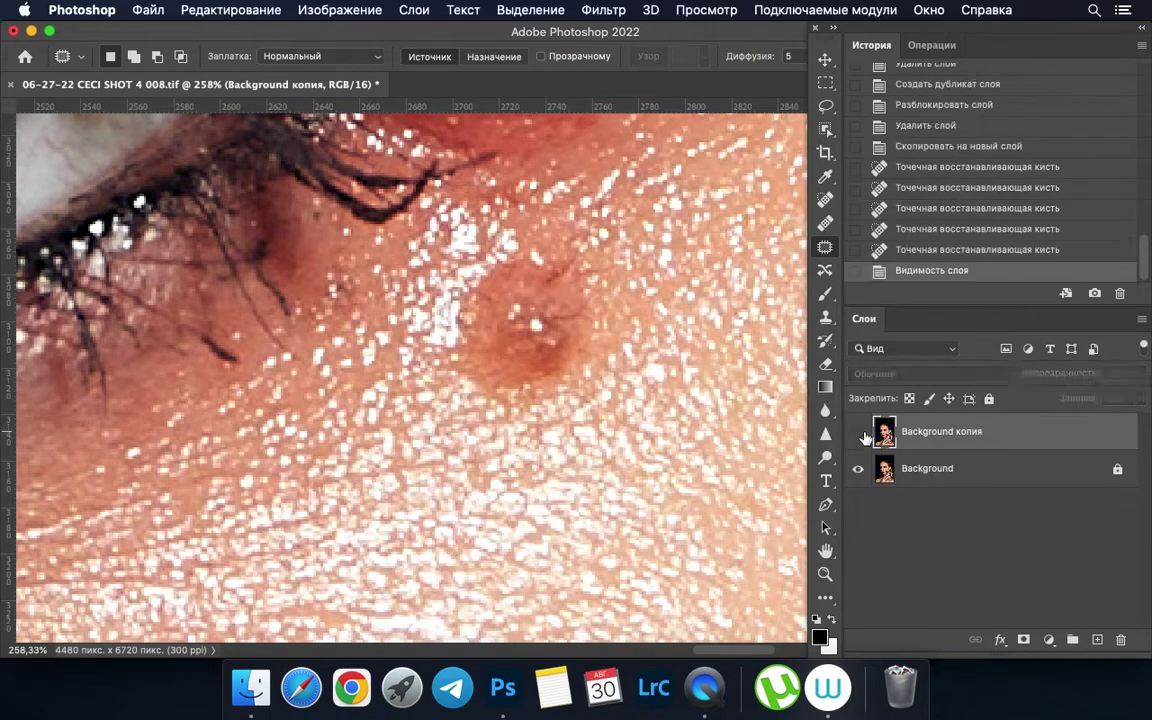
{"action": "left_click", "coordinate": [860, 431]}
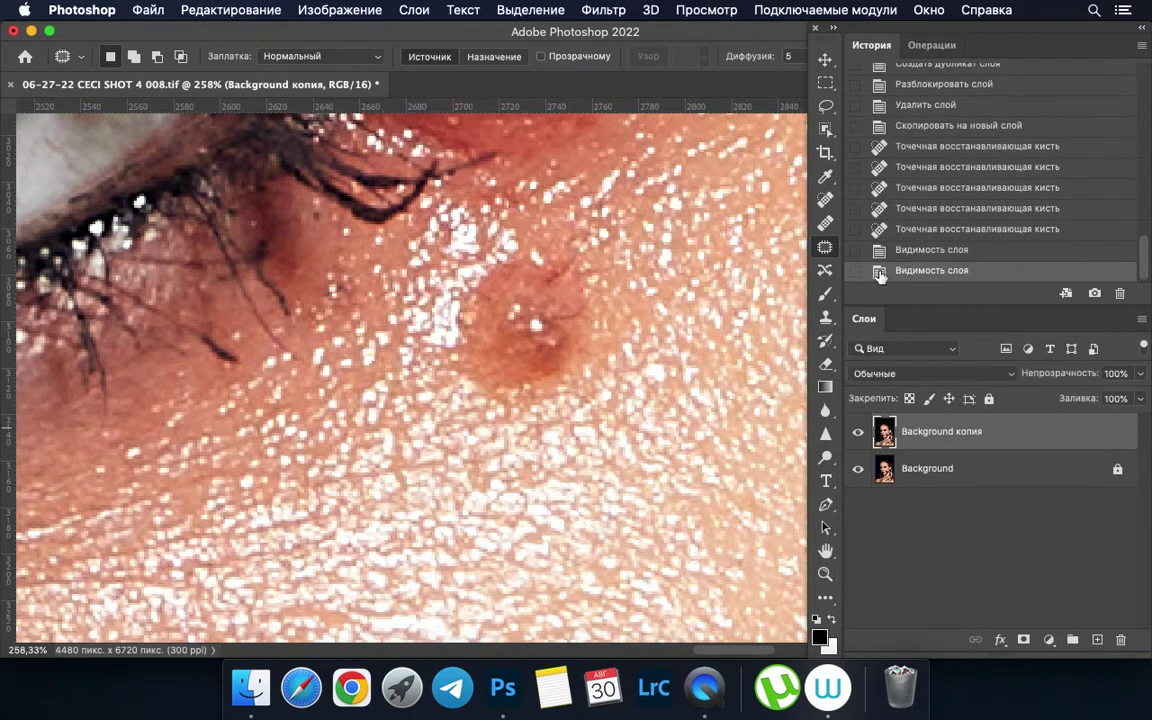
Step: Try a Healing Brush stroke from sampled skin over the mole, then undo it
{"action": "left_click", "coordinate": [827, 316]}
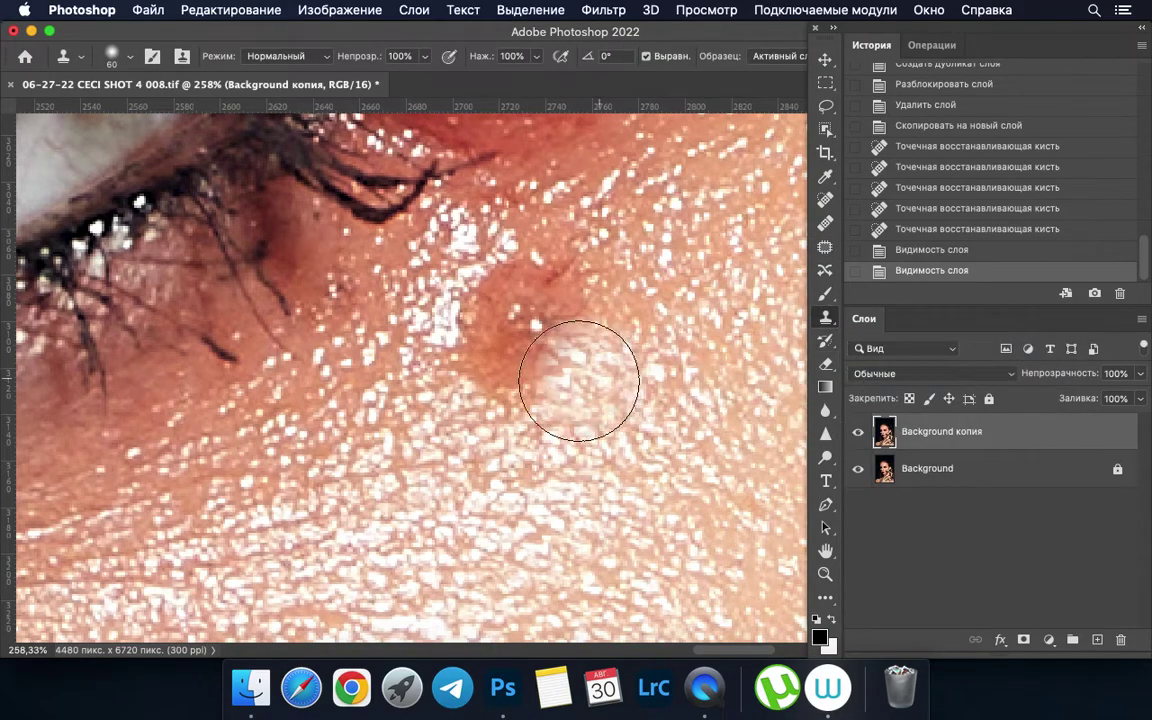
{"action": "scroll", "coordinate": [581, 380], "scroll_direction": "down", "scroll_amount": 2}
{"action": "key", "text": "z"}
{"action": "scroll", "coordinate": [581, 365], "scroll_direction": "down", "scroll_amount": 3}
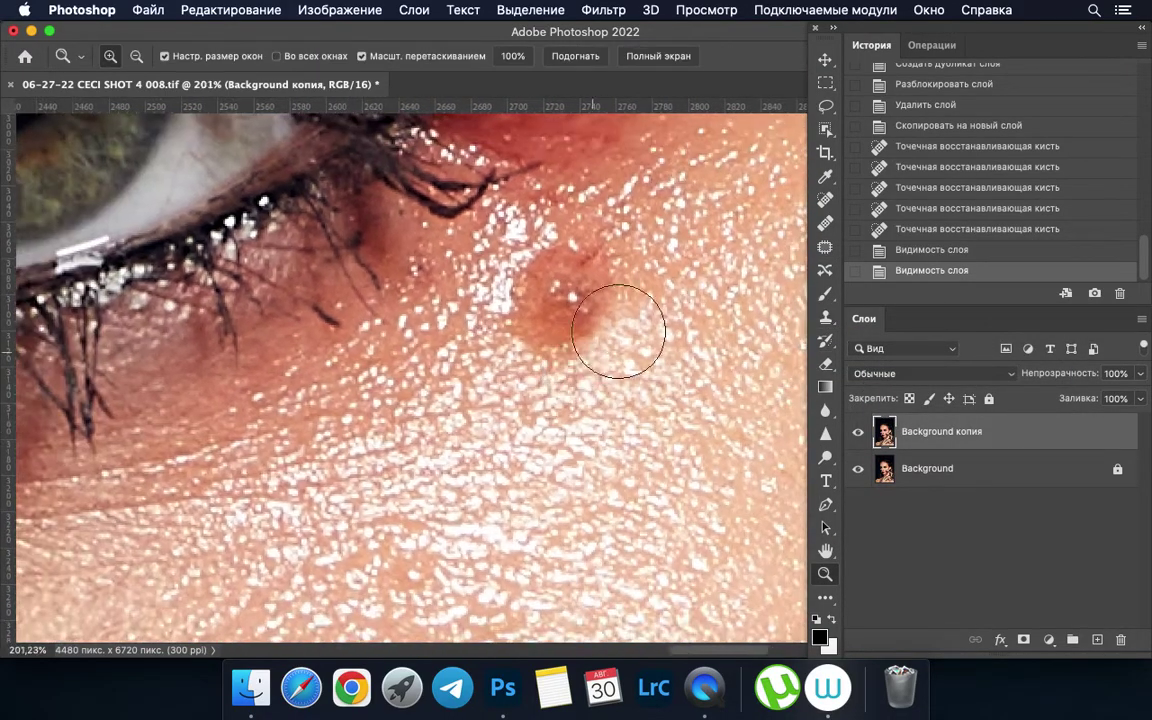
{"action": "left_click", "coordinate": [826, 200]}
{"action": "left_click", "coordinate": [828, 225]}
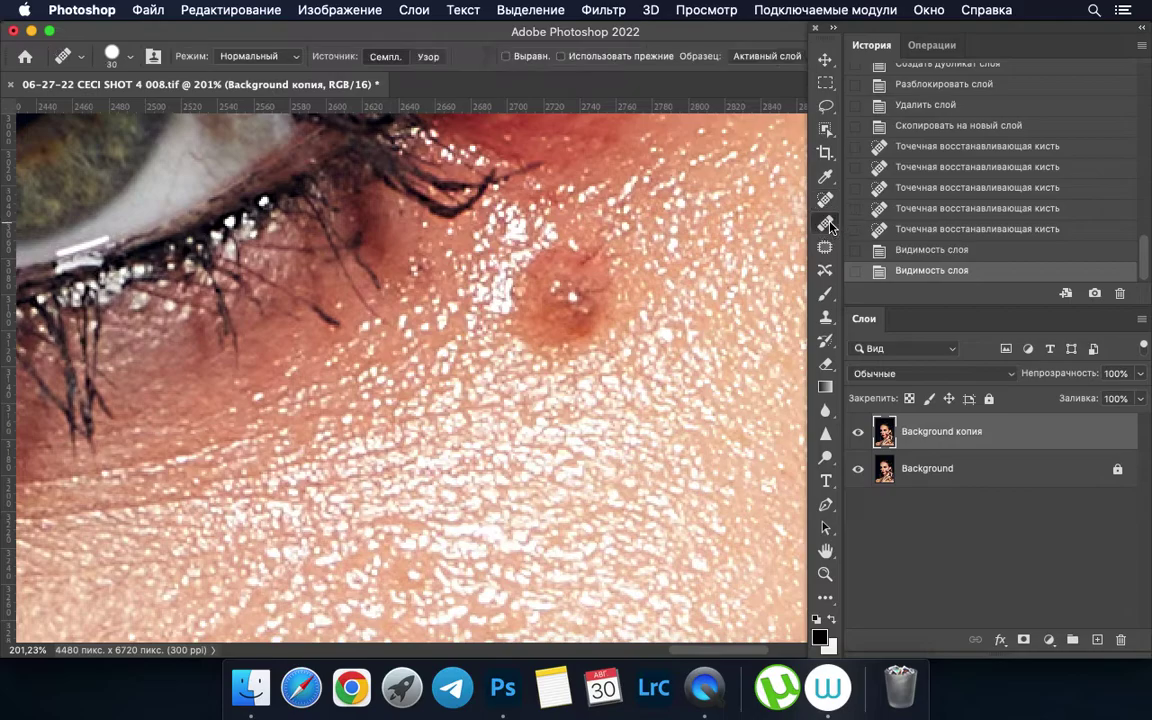
{"action": "left_click", "coordinate": [571, 368], "text": "alt"}
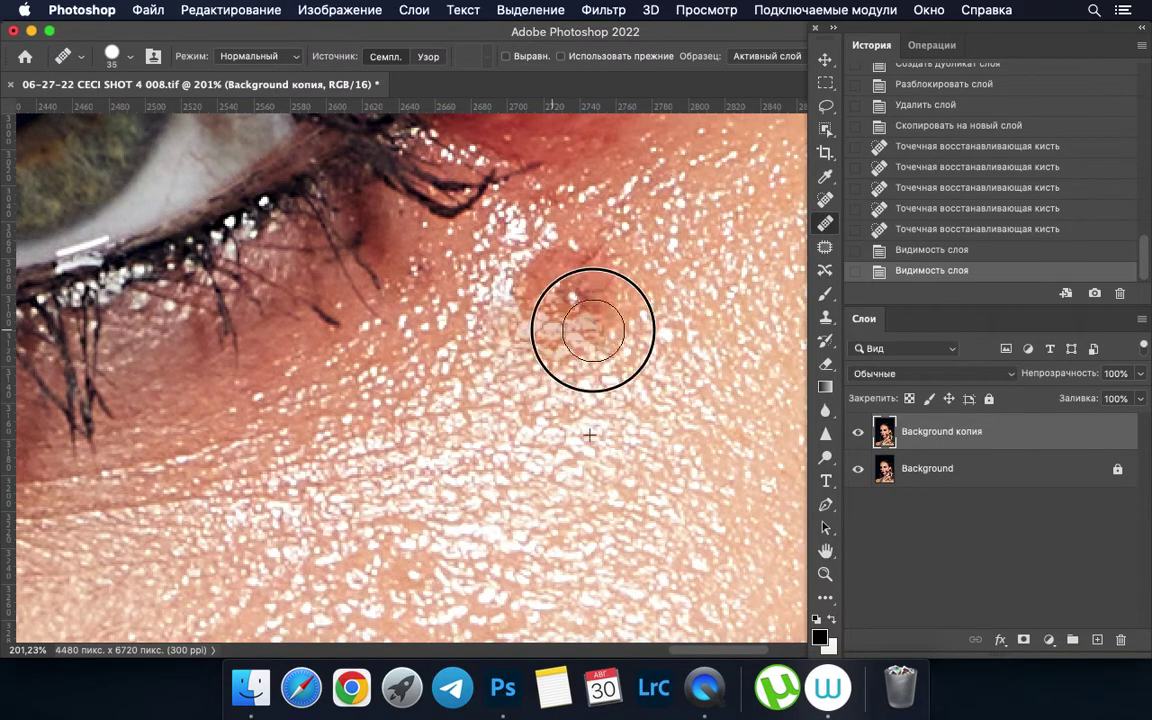
{"action": "left_click_drag", "start_coordinate": [593, 330], "coordinate": [605, 305]}
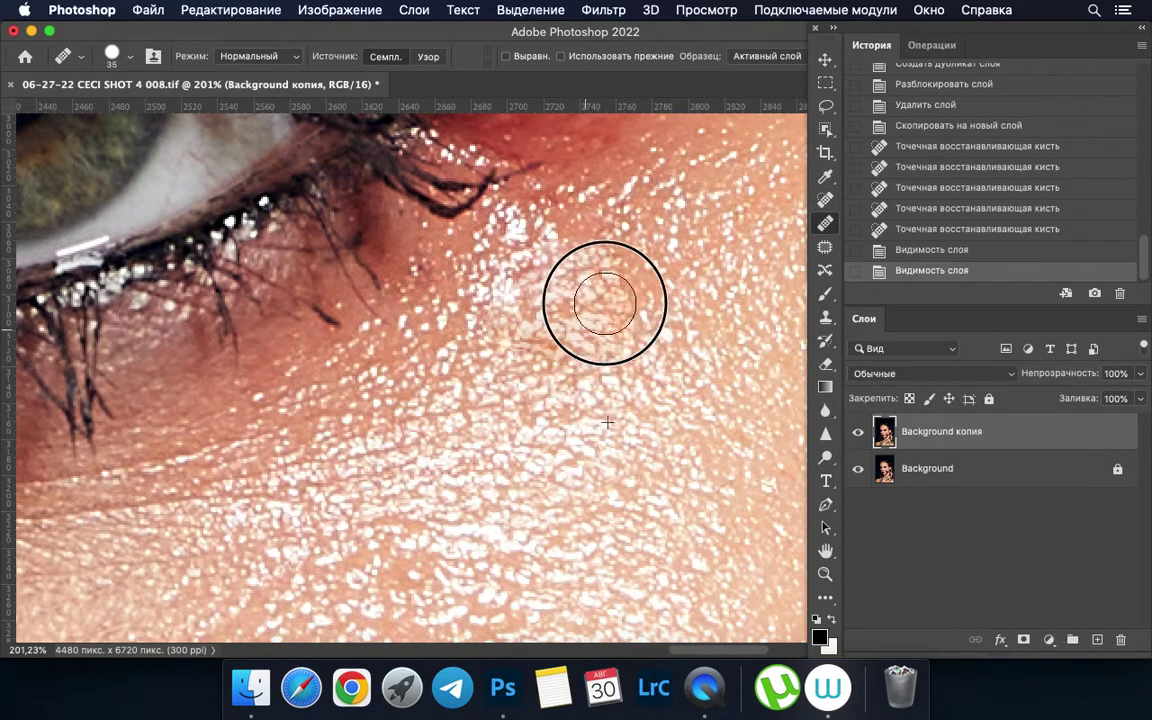
{"action": "key", "text": "super+z"}
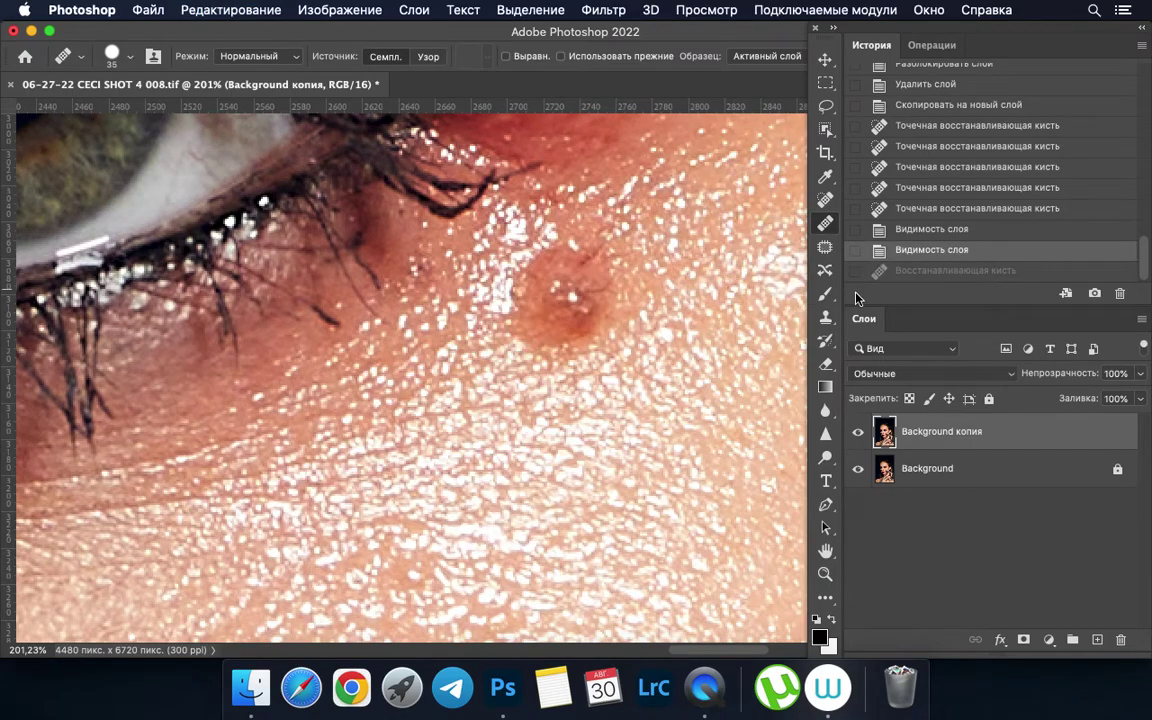
Step: Set up the Clone Stamp with a 35 px brush and 47% hardness
{"action": "key", "text": "s"}
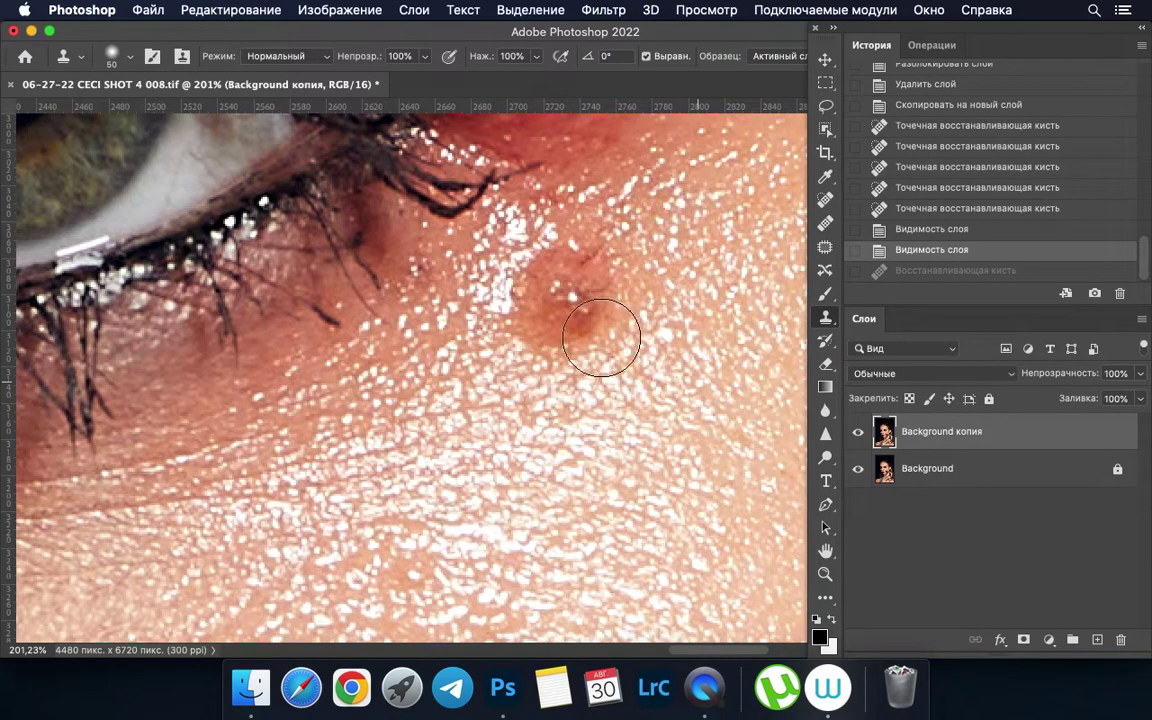
{"action": "key", "text": "["}
{"action": "key", "text": "["}
{"action": "key", "text": "["}
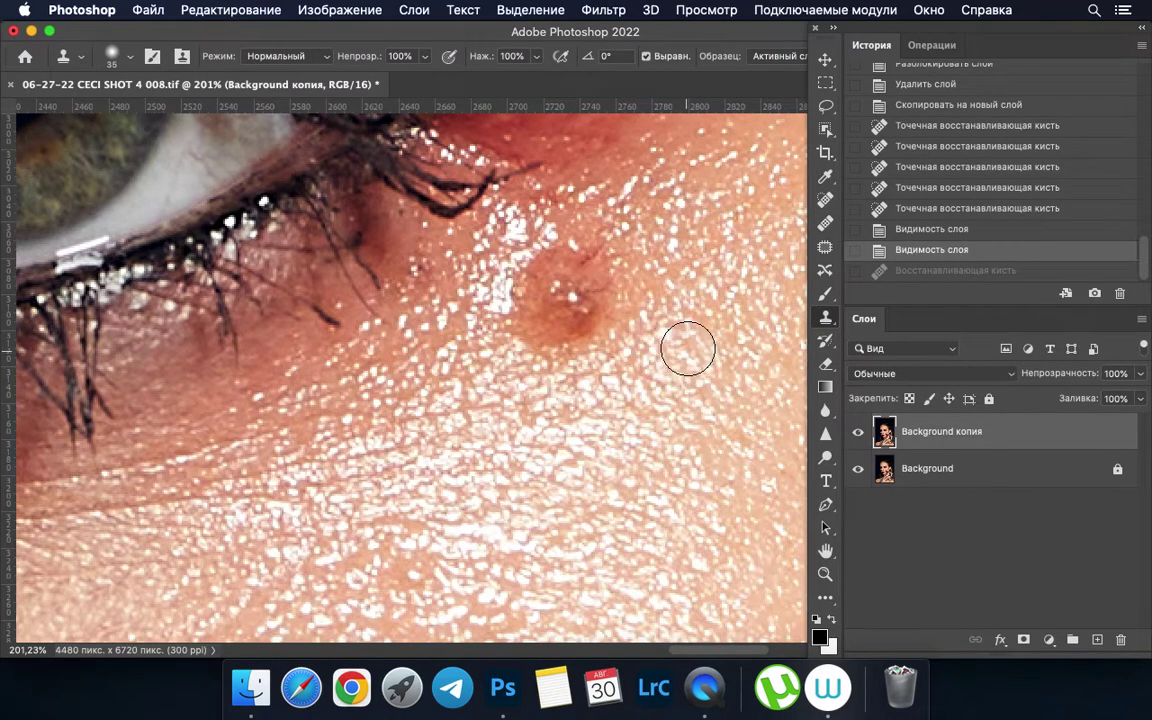
{"action": "left_click_drag", "start_coordinate": [586, 186], "coordinate": [540, 161]}
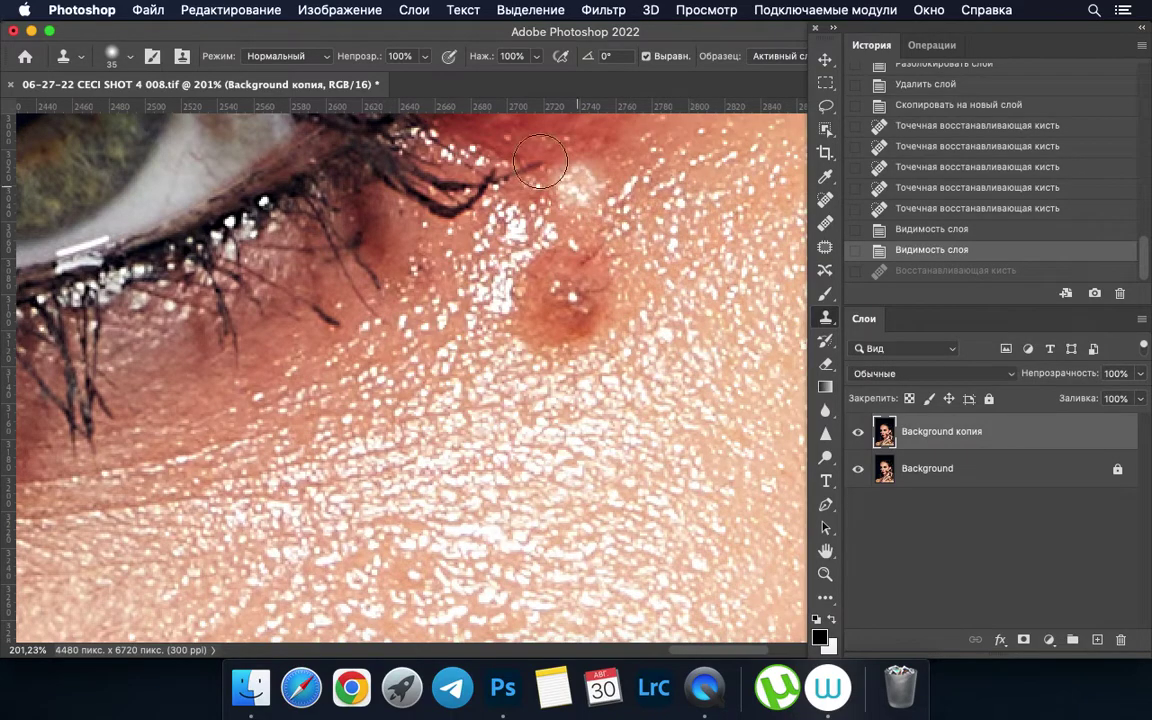
{"action": "left_click", "coordinate": [390, 56]}
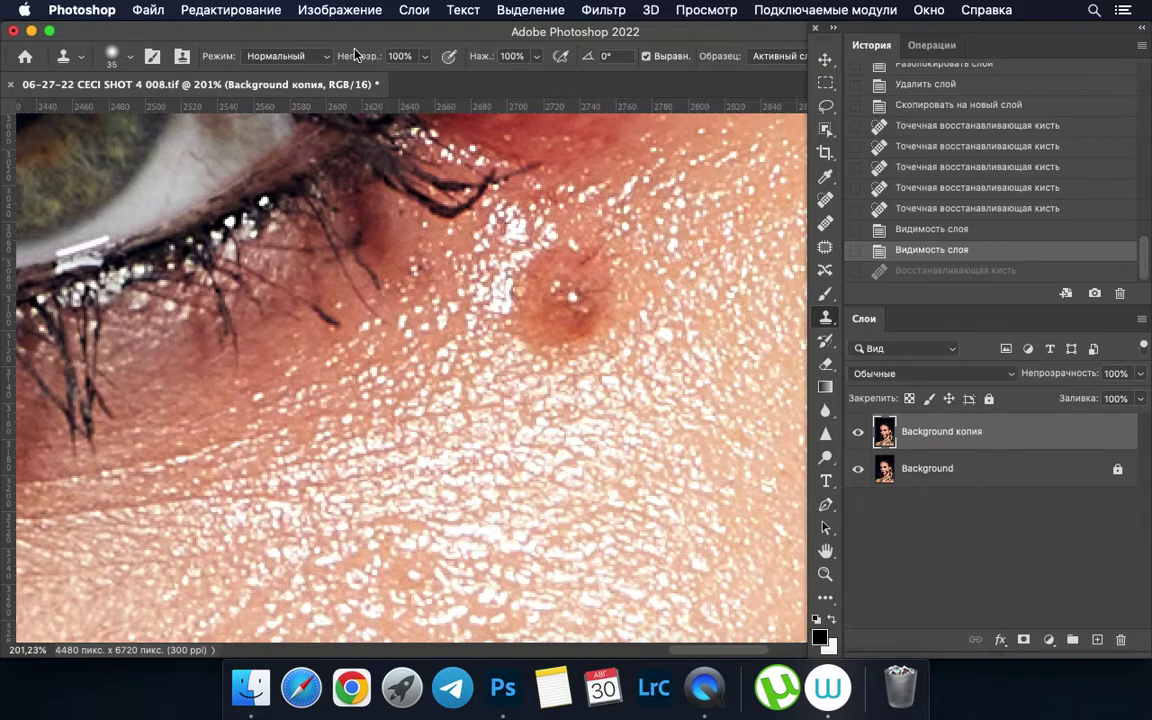
{"action": "right_click", "coordinate": [626, 352]}
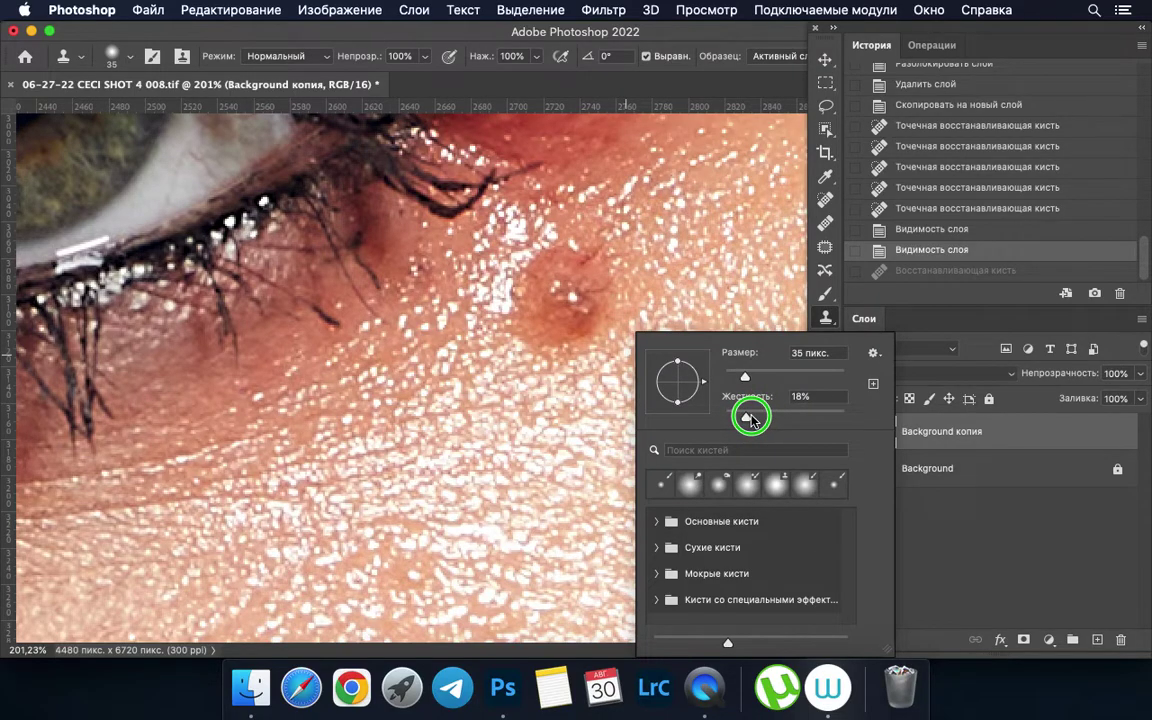
{"action": "left_click_drag", "start_coordinate": [757, 425], "coordinate": [782, 418]}
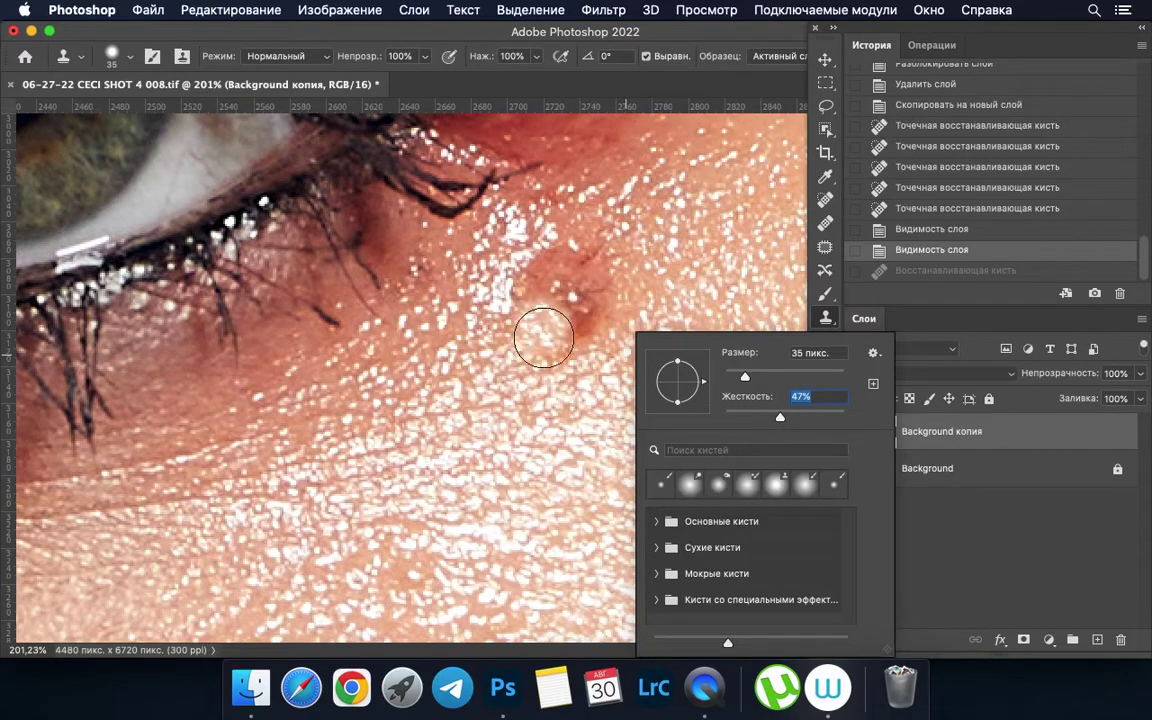
{"action": "left_click", "coordinate": [581, 436]}
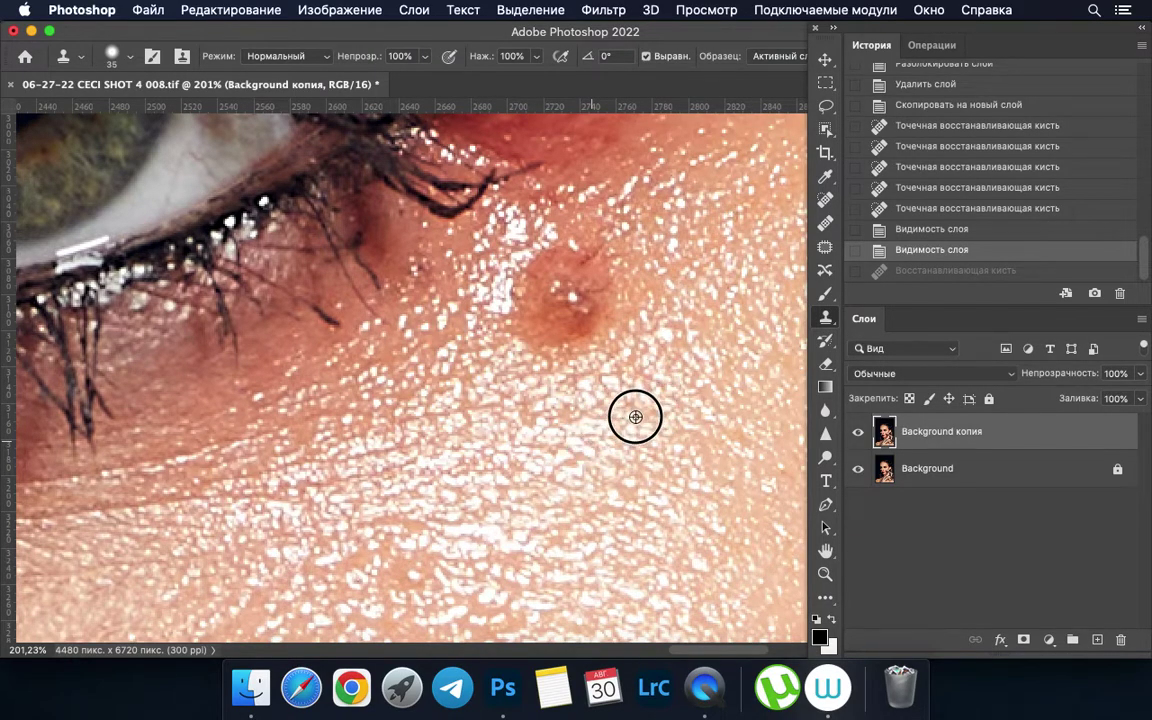
Step: Clone clean skin over the reddish mole and the dark spot under the eye
{"action": "left_click_drag", "start_coordinate": [625, 345], "coordinate": [585, 318]}
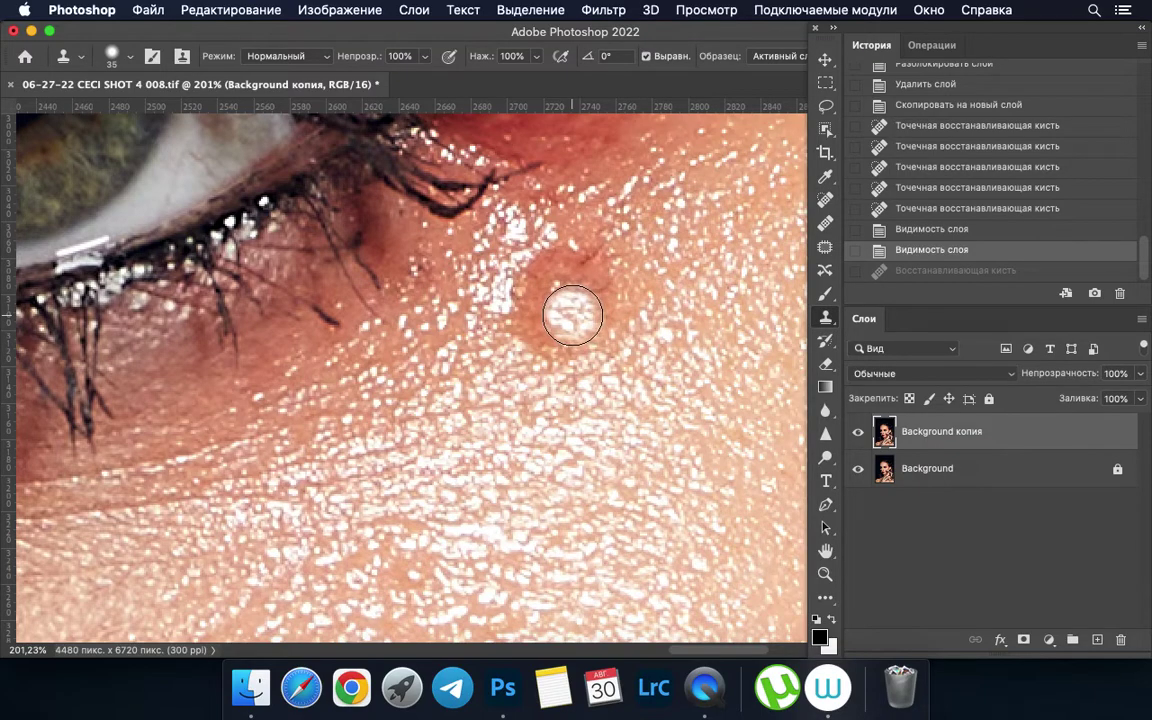
{"action": "key", "text": "bracketleft"}
{"action": "key", "text": "bracketright"}
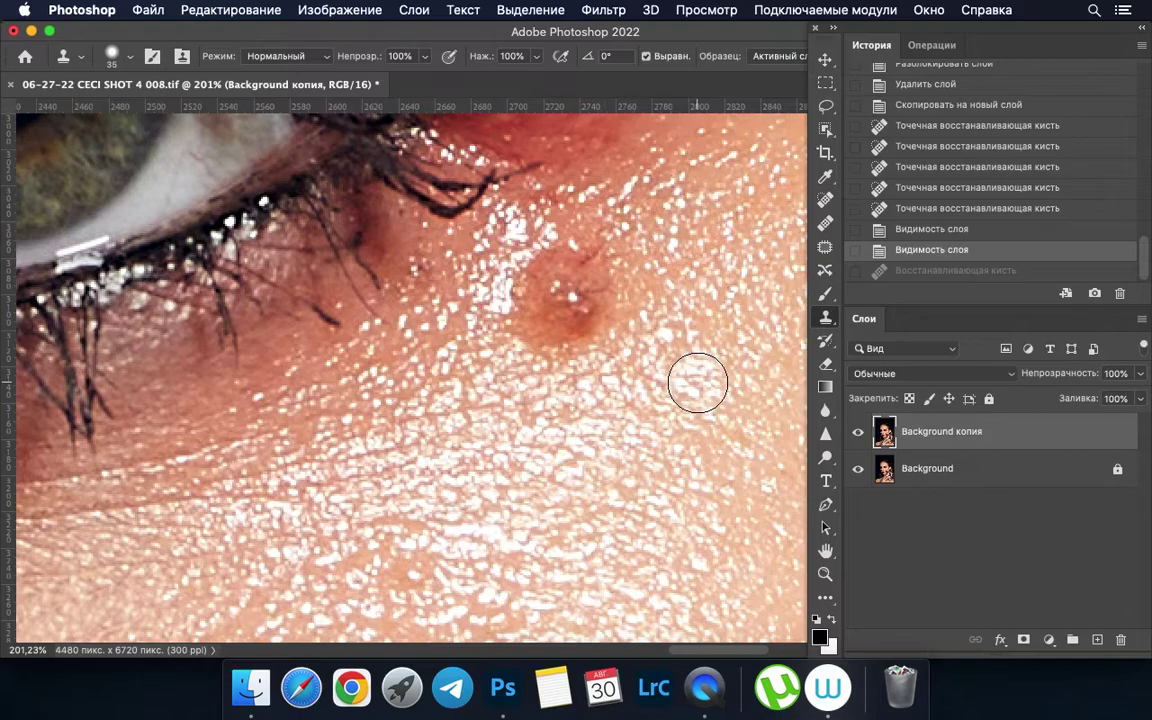
{"action": "left_click", "coordinate": [639, 452], "text": "alt"}
{"action": "key", "text": "bracketright"}
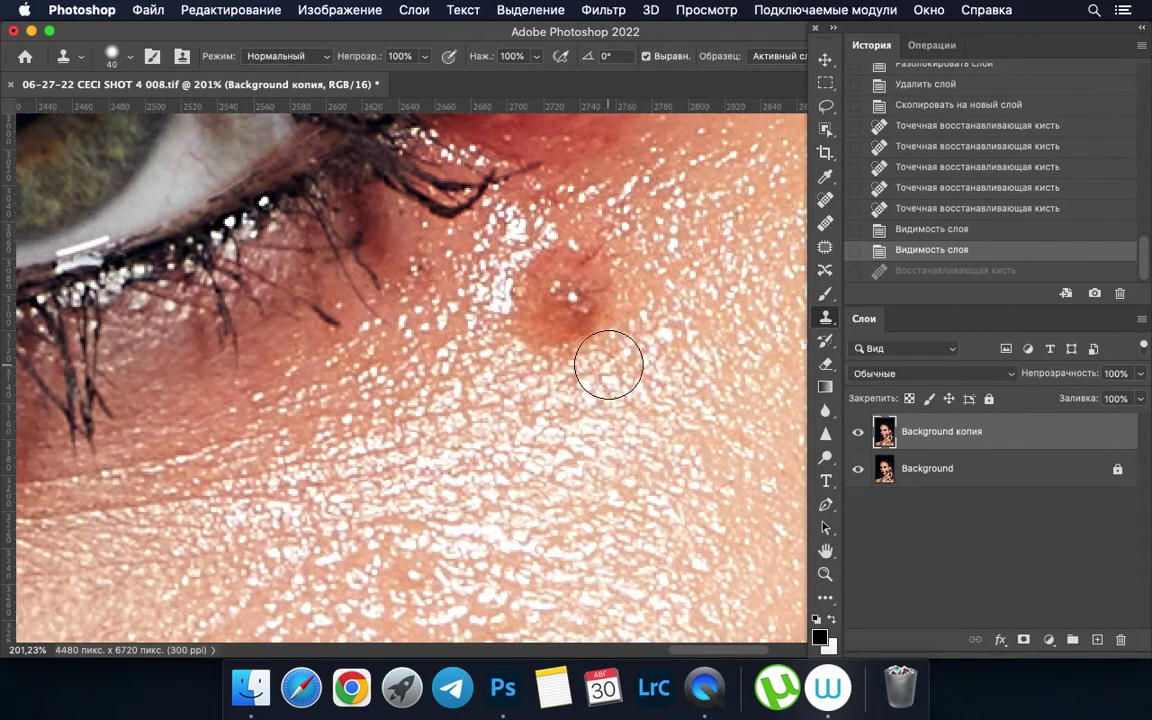
{"action": "left_click_drag", "start_coordinate": [558, 347], "coordinate": [584, 342]}
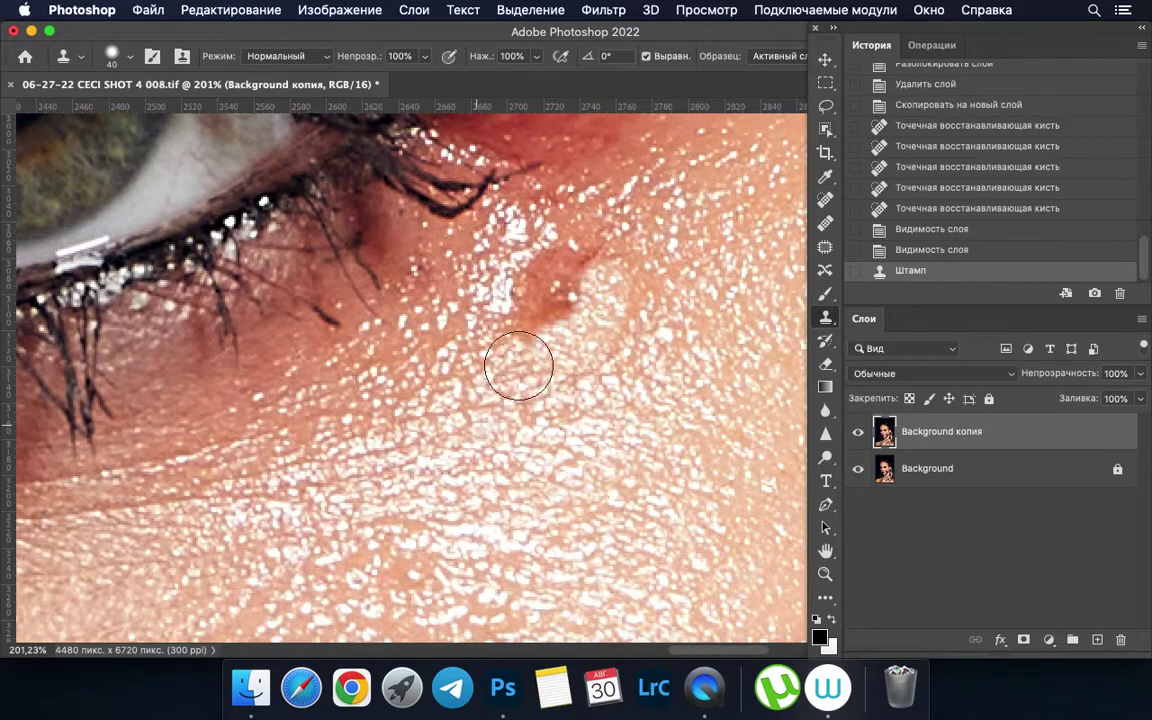
{"action": "mouse_move", "coordinate": [522, 314]}
{"action": "left_mouse_down"}
{"action": "mouse_move", "coordinate": [555, 329]}
{"action": "mouse_move", "coordinate": [548, 283]}
{"action": "mouse_move", "coordinate": [640, 249]}
{"action": "mouse_move", "coordinate": [500, 180]}
{"action": "left_mouse_up"}
{"action": "key", "text": "["}
{"action": "left_click", "coordinate": [593, 213], "text": "alt"}
{"action": "left_click_drag", "start_coordinate": [541, 285], "coordinate": [571, 257]}
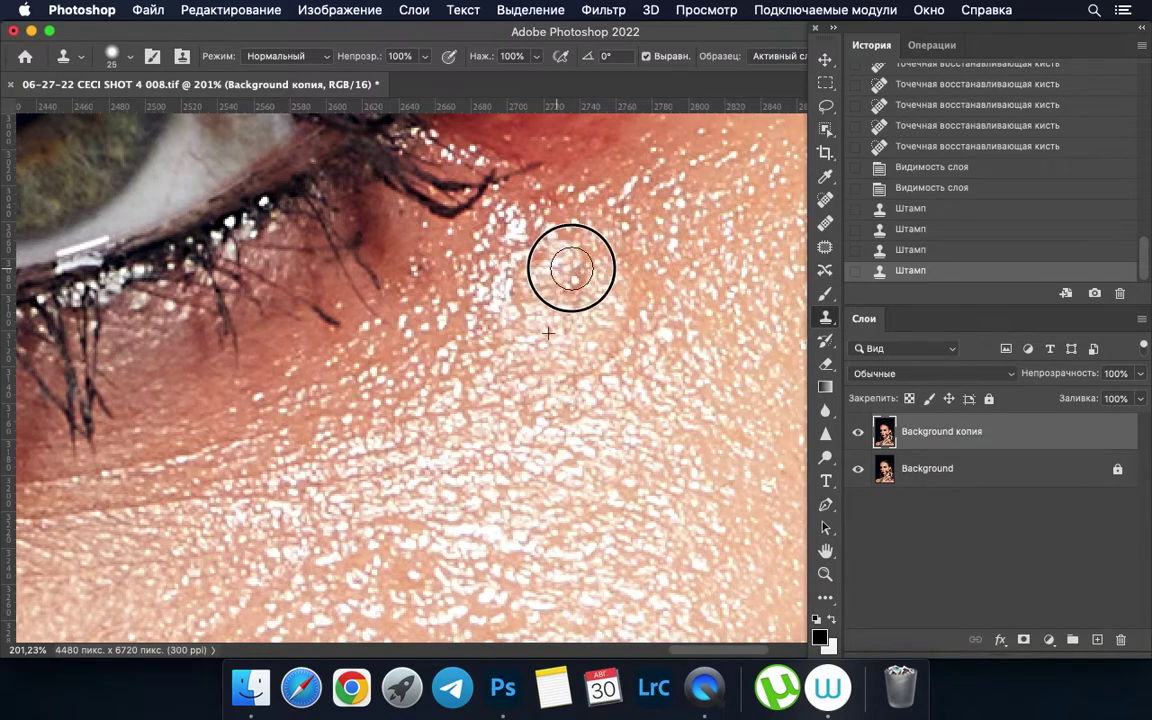
Step: Stamp smooth skin across the under-eye area with a 35 then 30 px brush
{"action": "key", "text": "z"}
{"action": "mouse_move", "coordinate": [612, 378]}
{"action": "left_mouse_down"}
{"action": "mouse_move", "coordinate": [533, 432]}
{"action": "mouse_move", "coordinate": [612, 406]}
{"action": "left_mouse_up"}
{"action": "key", "text": "s"}
{"action": "key", "text": "bracketright"}
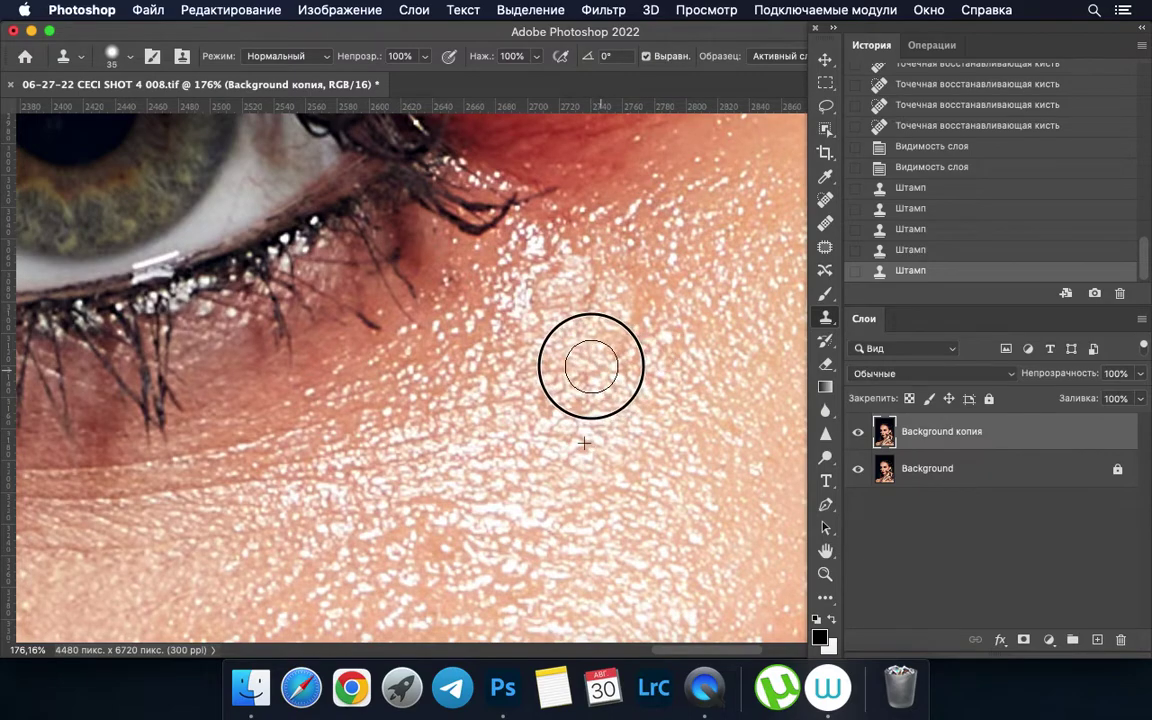
{"action": "left_click_drag", "start_coordinate": [622, 321], "coordinate": [635, 265]}
{"action": "left_click", "coordinate": [597, 329]}
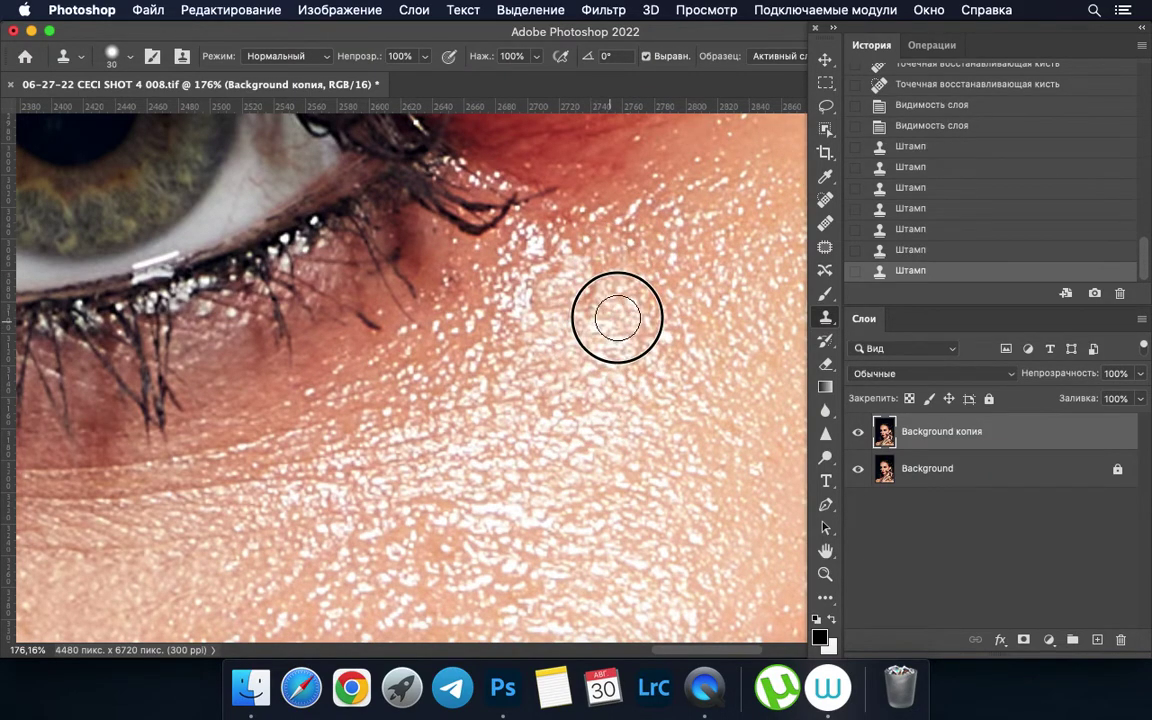
{"action": "key", "text": "bracketleft"}
{"action": "left_click", "coordinate": [589, 291]}
{"action": "left_click", "coordinate": [607, 391]}
Step: Resample clean skin, cover the last under-eye spot, and zoom out to review
{"action": "left_click", "coordinate": [578, 300]}
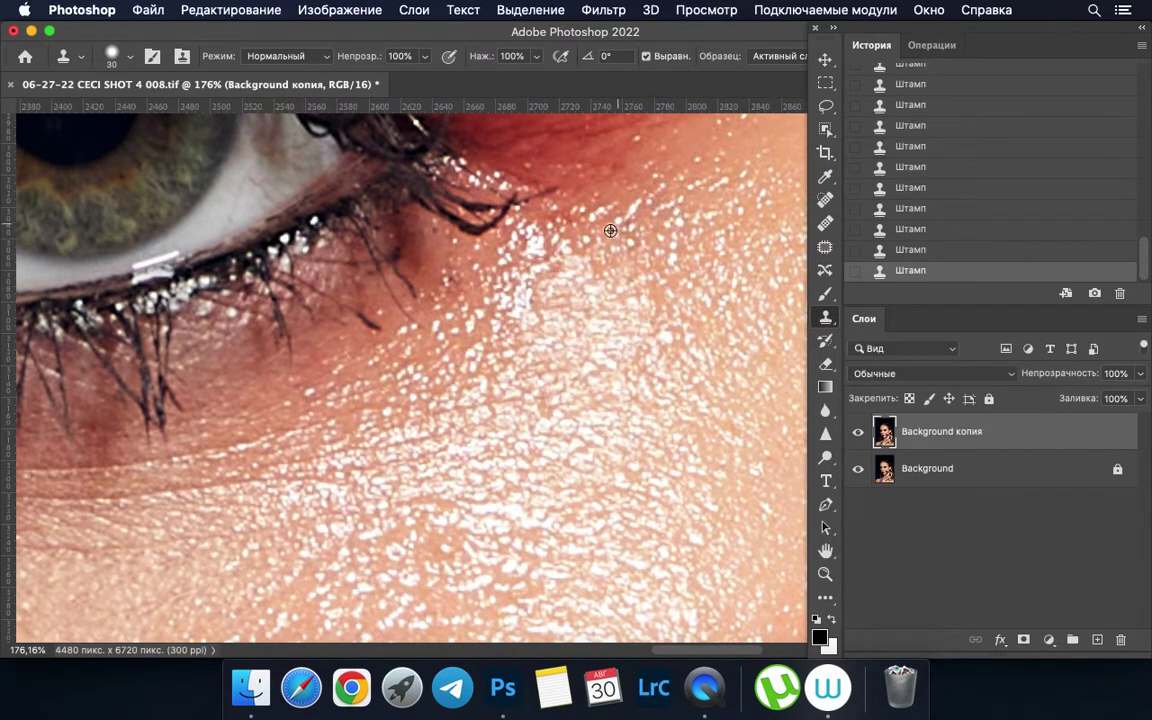
{"action": "left_click", "coordinate": [479, 361], "text": "alt"}
{"action": "key", "text": "bracketright"}
{"action": "left_click_drag", "start_coordinate": [539, 315], "coordinate": [558, 264]}
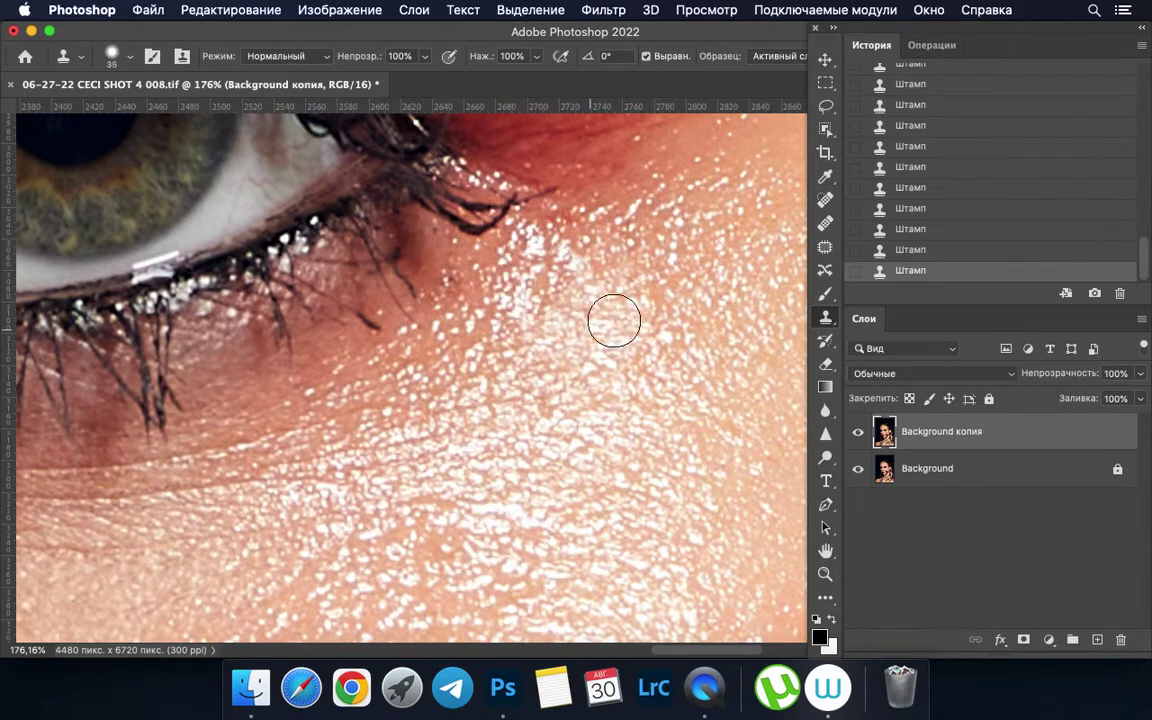
{"action": "key", "text": "z"}
{"action": "left_click_drag", "start_coordinate": [614, 320], "coordinate": [569, 362]}
{"action": "left_click_drag", "start_coordinate": [630, 411], "coordinate": [680, 334]}
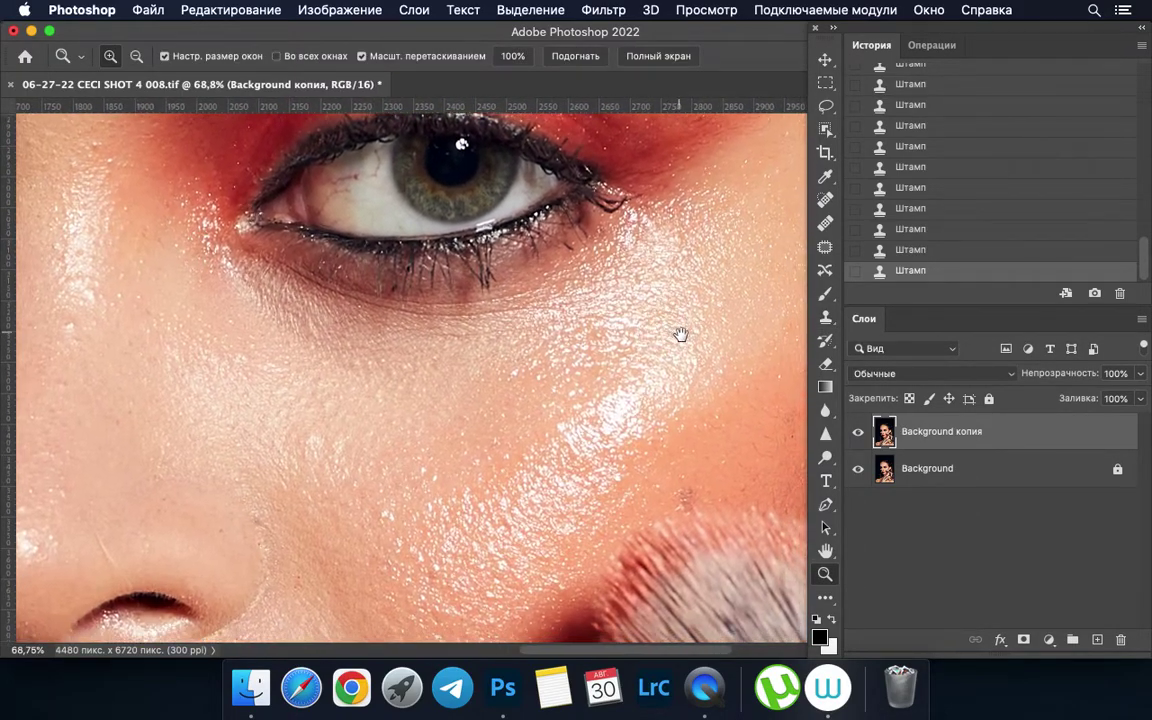
Step: Zoom in on the outer brow area with the Spot Healing Brush selected
{"action": "scroll", "coordinate": [679, 333], "scroll_direction": "down", "scroll_amount": 2}
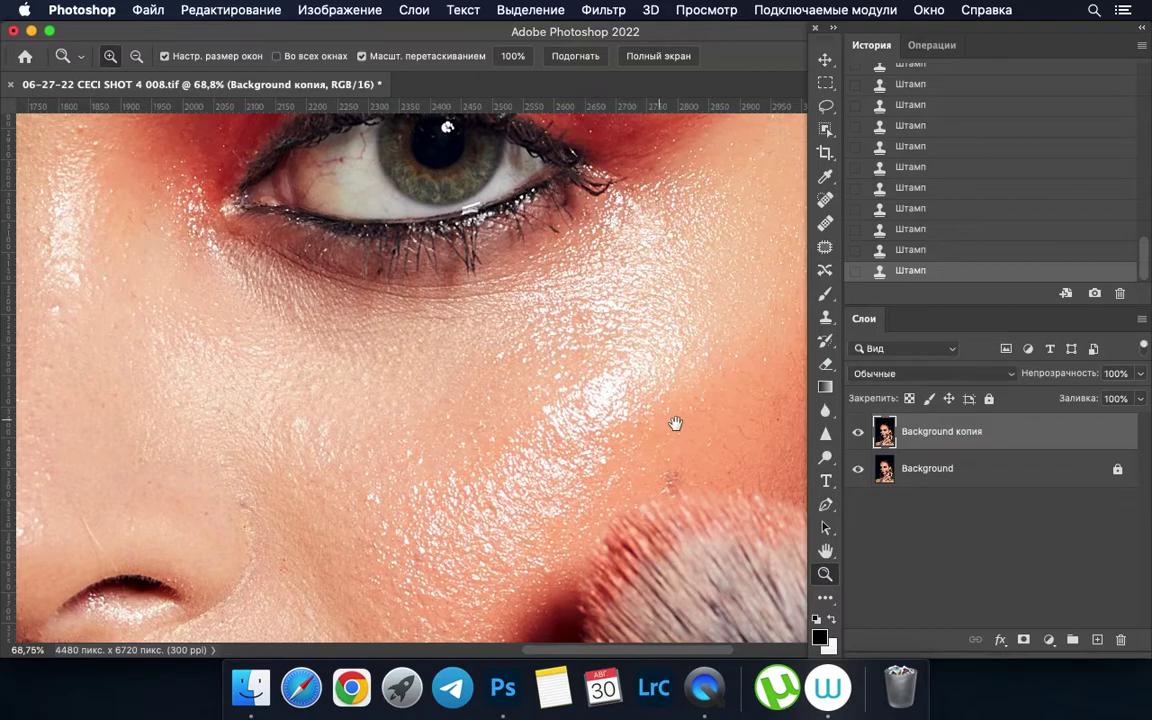
{"action": "scroll", "coordinate": [504, 378], "scroll_direction": "right", "scroll_amount": 5}
{"action": "scroll", "coordinate": [597, 334], "scroll_direction": "up", "scroll_amount": 3}
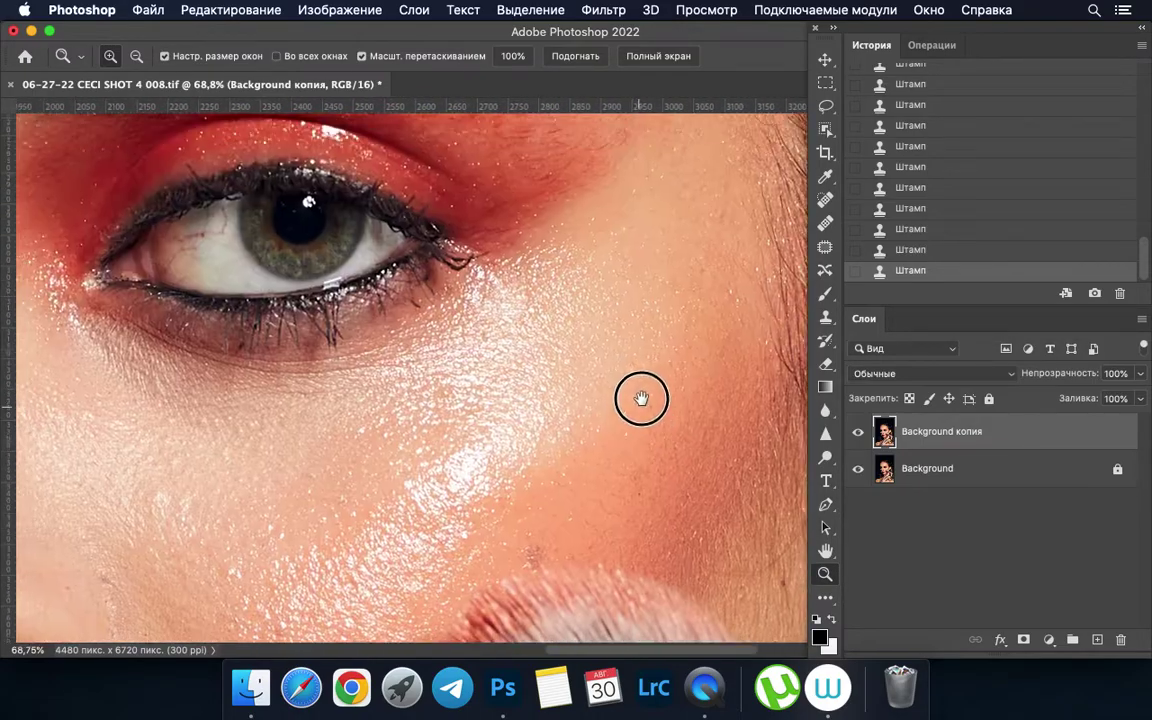
{"action": "left_click_drag", "start_coordinate": [641, 397], "coordinate": [647, 411]}
{"action": "left_click", "coordinate": [825, 199]}
{"action": "left_click_drag", "start_coordinate": [596, 232], "coordinate": [606, 242]}
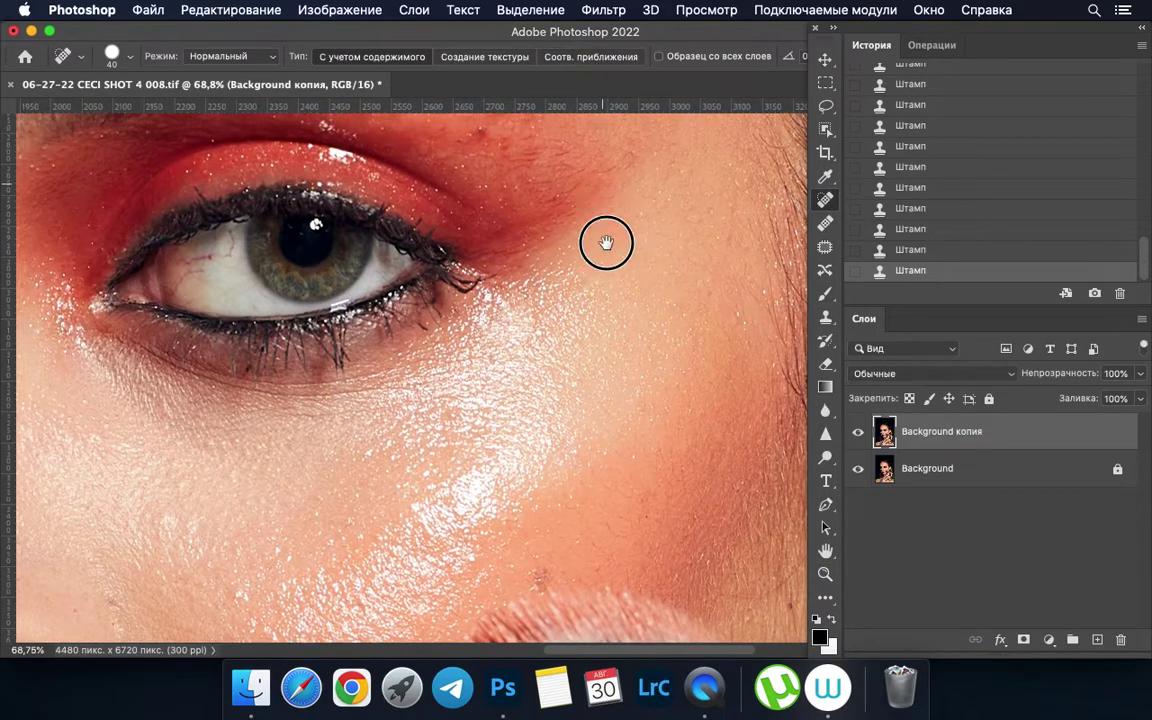
{"action": "scroll", "coordinate": [606, 242], "scroll_direction": "up", "scroll_amount": 3}
{"action": "key", "text": "z"}
{"action": "left_click", "coordinate": [584, 298]}
{"action": "left_click_drag", "start_coordinate": [738, 311], "coordinate": [812, 262]}
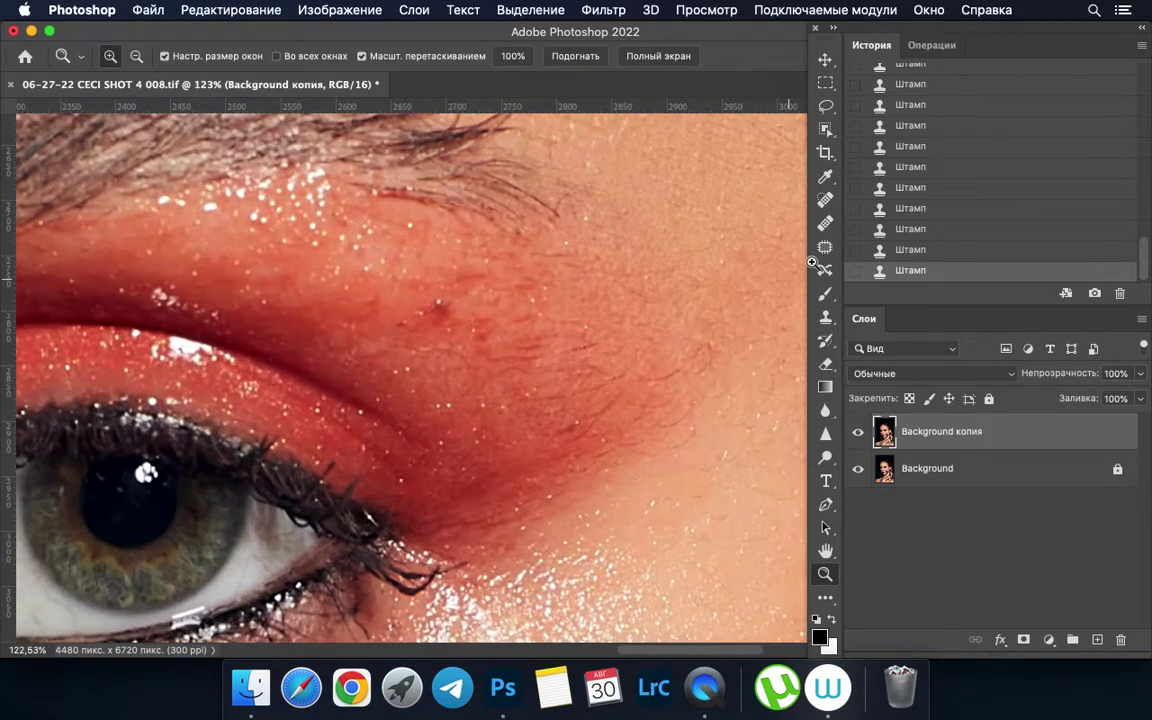
{"action": "left_click", "coordinate": [825, 203]}
Step: Heal the small dark spots around the outer brow
{"action": "left_click", "coordinate": [594, 237]}
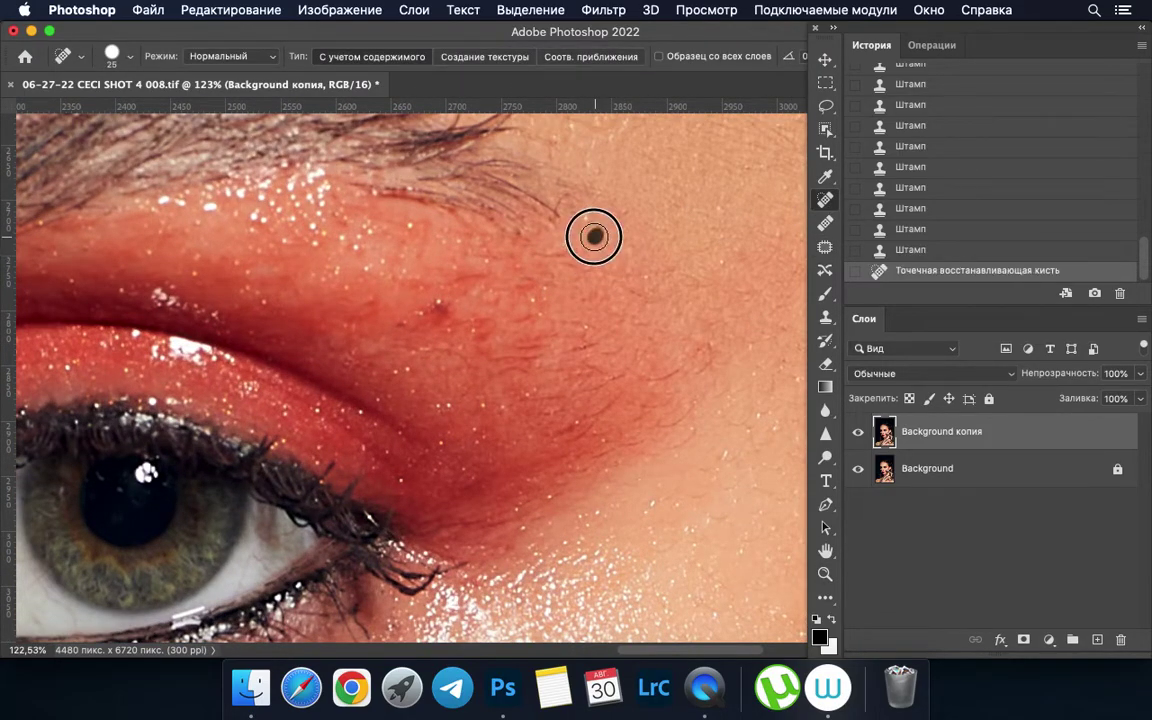
{"action": "left_click", "coordinate": [585, 305]}
{"action": "left_click", "coordinate": [562, 258]}
{"action": "left_click", "coordinate": [438, 304]}
{"action": "left_click", "coordinate": [576, 345]}
{"action": "left_click", "coordinate": [581, 321]}
{"action": "left_click", "coordinate": [442, 314]}
{"action": "left_click", "coordinate": [472, 275]}
{"action": "left_click", "coordinate": [566, 193]}
{"action": "left_click", "coordinate": [558, 180]}
{"action": "left_click_drag", "start_coordinate": [552, 127], "coordinate": [552, 157]}
Step: Heal the two dark spots on the temple
{"action": "left_click", "coordinate": [608, 350]}
{"action": "left_click", "coordinate": [650, 340]}
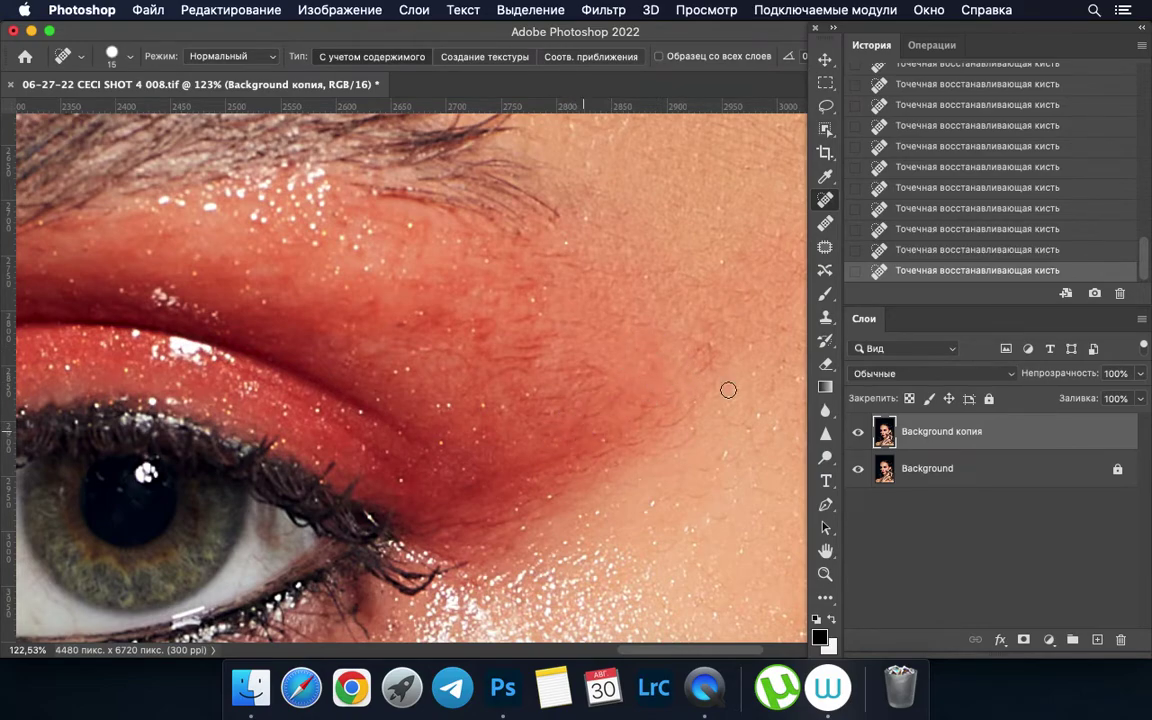
{"action": "scroll", "coordinate": [728, 390], "scroll_direction": "right", "scroll_amount": 10}
{"action": "scroll", "coordinate": [714, 329], "scroll_direction": "down", "scroll_amount": 3}
{"action": "key", "text": "z"}
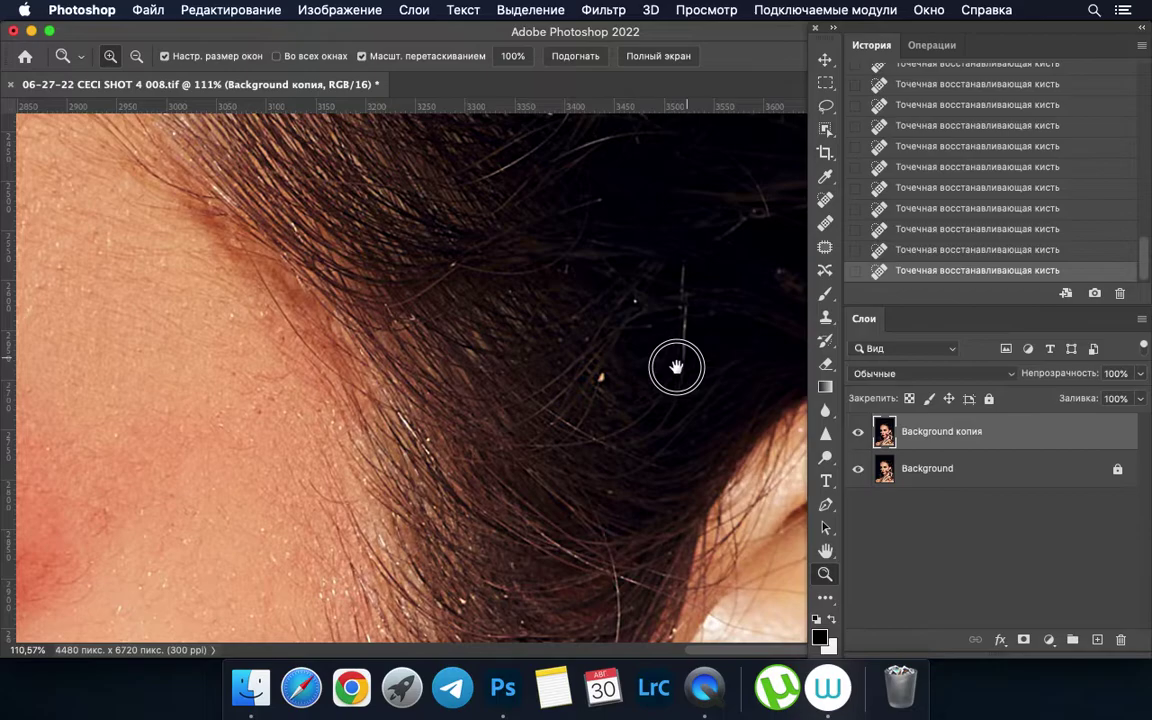
{"action": "mouse_move", "coordinate": [627, 391]}
{"action": "left_mouse_down"}
{"action": "mouse_move", "coordinate": [596, 352]}
{"action": "mouse_move", "coordinate": [650, 320]}
{"action": "left_mouse_up"}
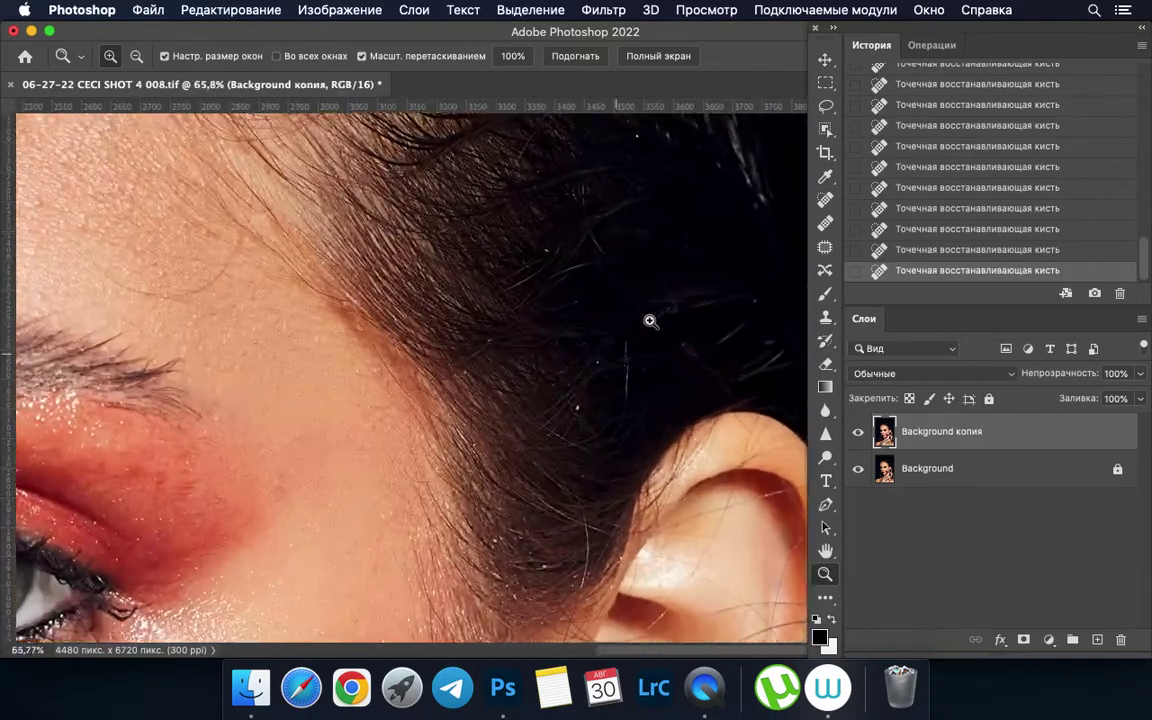
{"action": "left_click", "coordinate": [834, 203]}
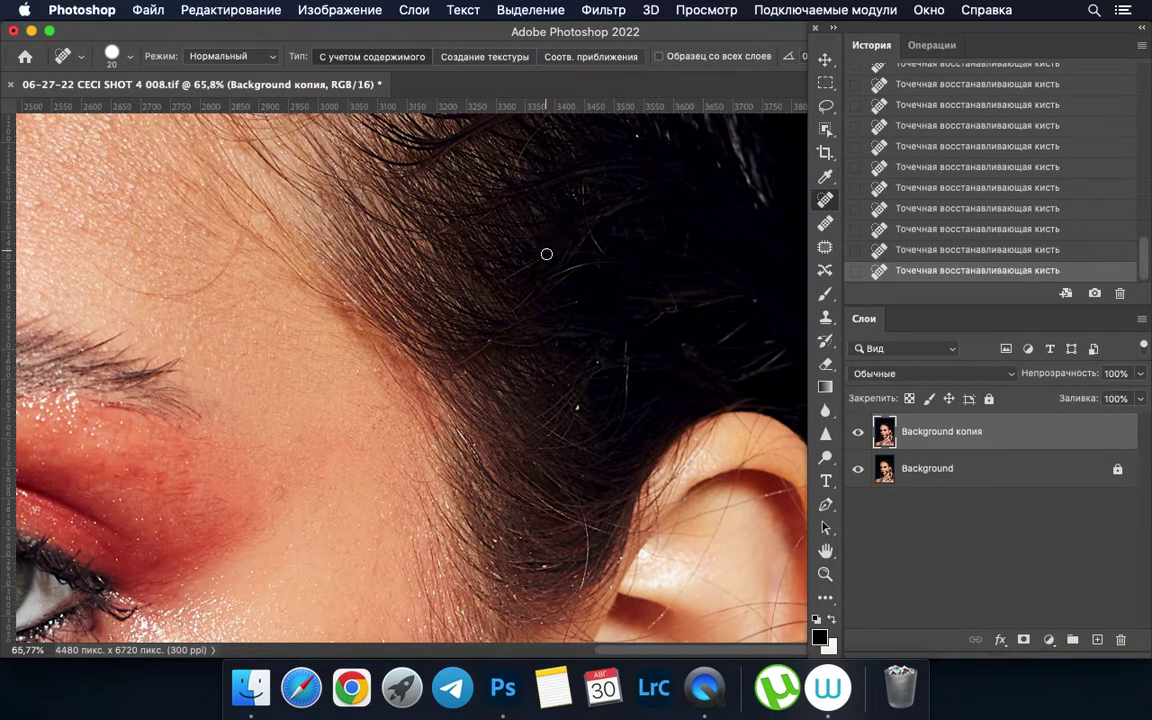
{"action": "key", "text": "z"}
{"action": "left_click_drag", "start_coordinate": [575, 276], "coordinate": [801, 235]}
{"action": "left_click", "coordinate": [825, 208]}
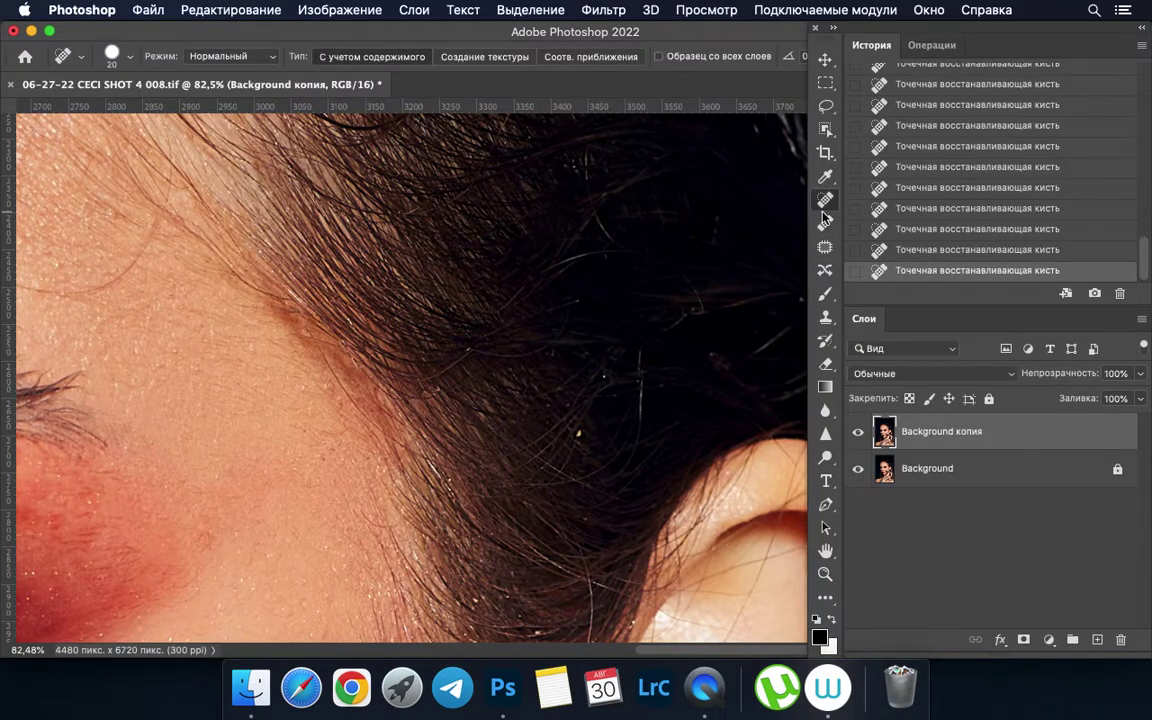
{"action": "left_click_drag", "start_coordinate": [447, 372], "coordinate": [462, 350]}
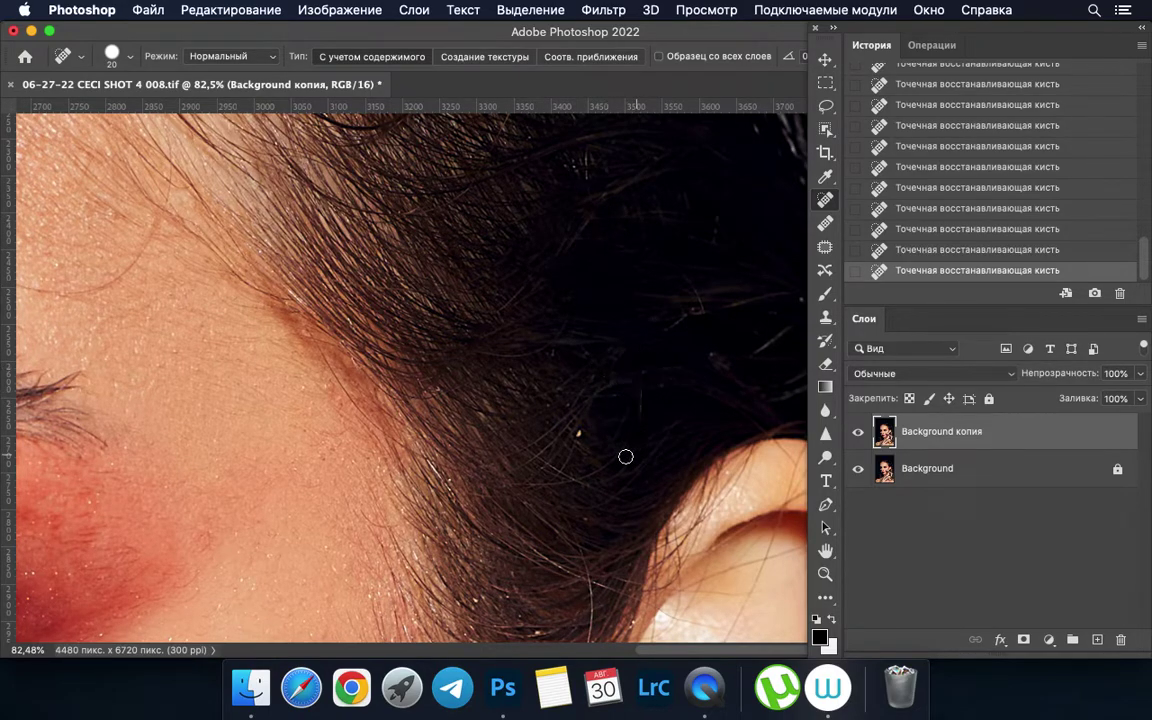
{"action": "key", "text": "z"}
{"action": "scroll", "coordinate": [694, 311], "scroll_direction": "down", "scroll_amount": 5}
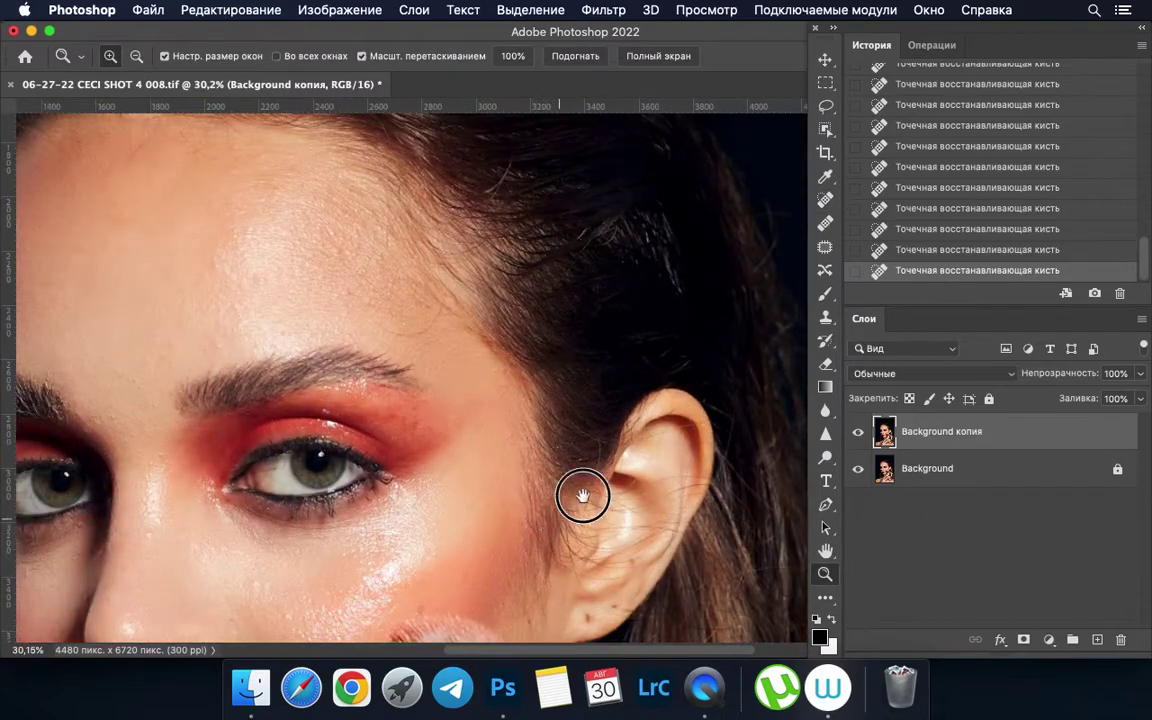
{"action": "scroll", "coordinate": [684, 364], "scroll_direction": "up", "scroll_amount": 3}
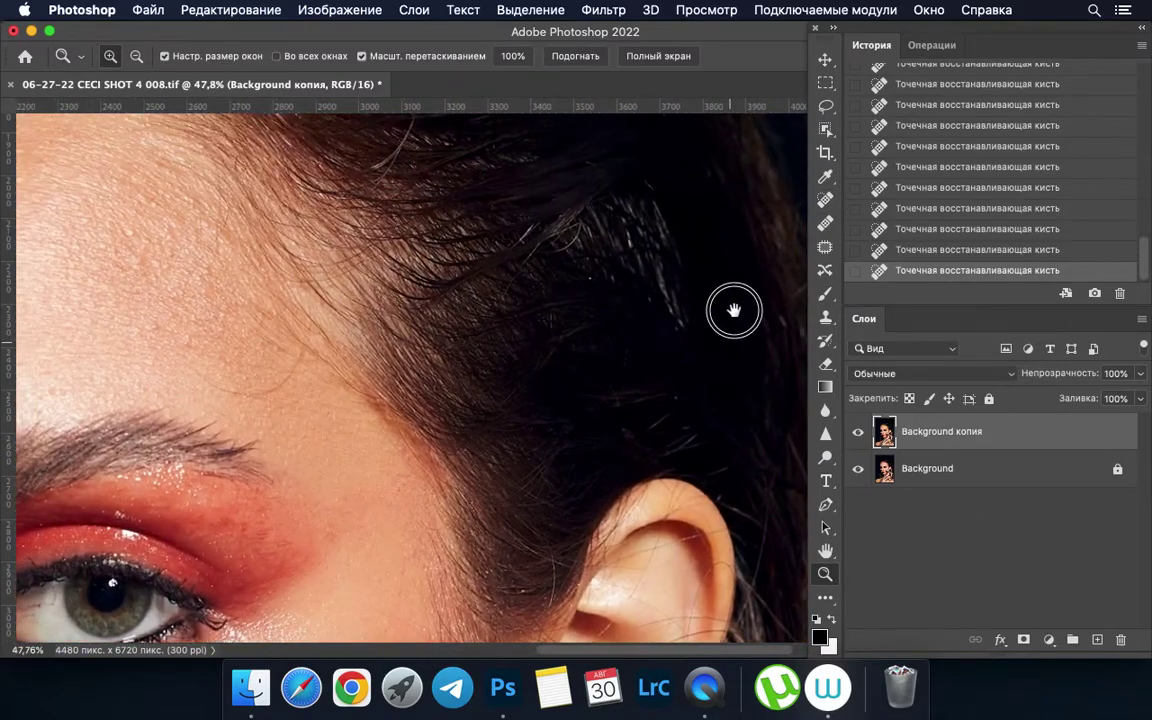
Step: Toggle the Background копия layer's visibility to compare before and after on the cheek
{"action": "left_click", "coordinate": [860, 432]}
{"action": "left_click", "coordinate": [860, 432]}
{"action": "left_click", "coordinate": [860, 432]}
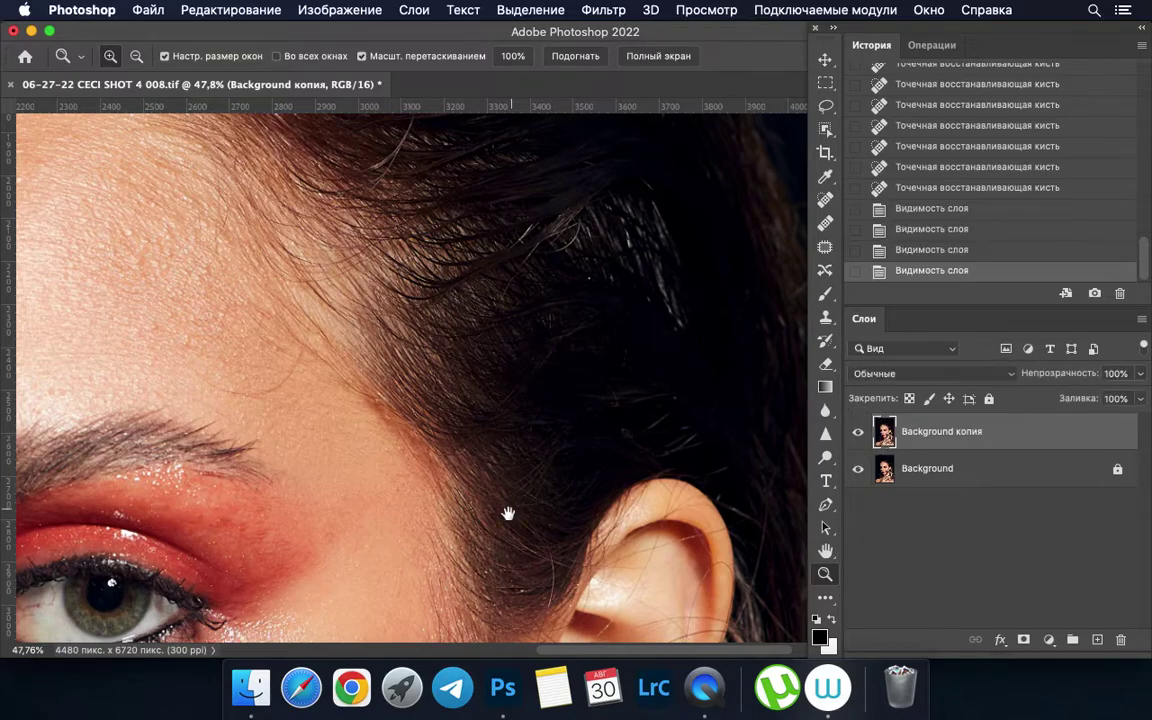
{"action": "left_click_drag", "start_coordinate": [512, 514], "coordinate": [764, 301]}
{"action": "left_click", "coordinate": [858, 432]}
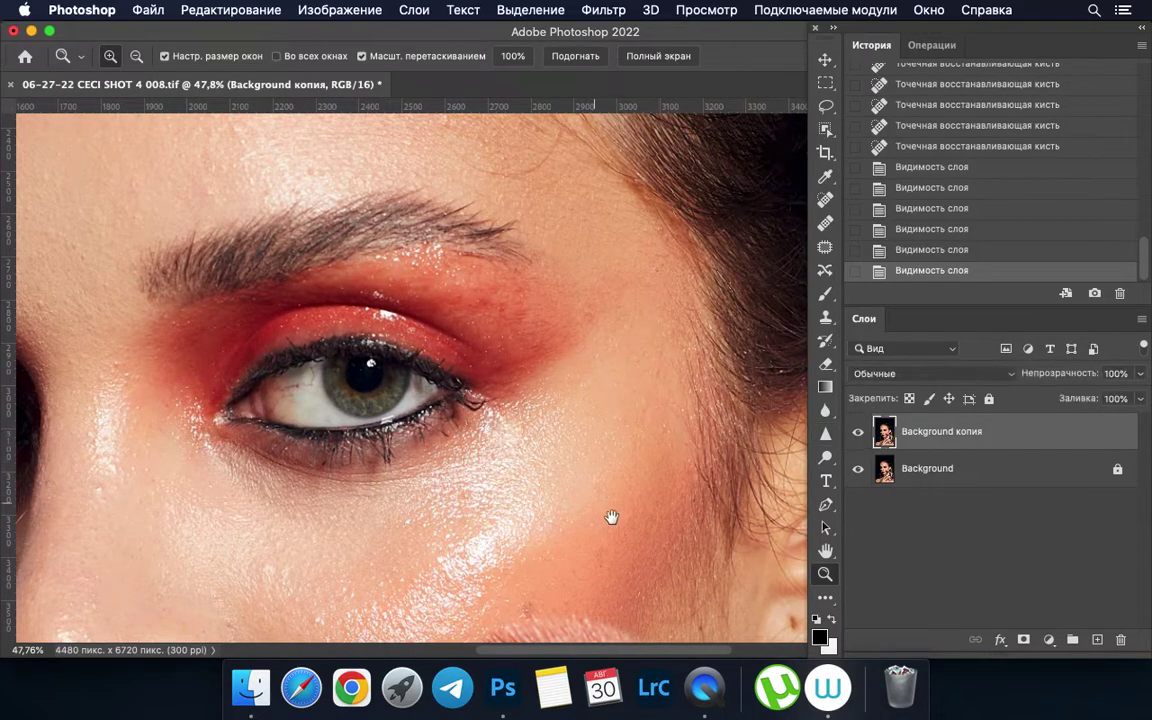
{"action": "left_click_drag", "start_coordinate": [599, 509], "coordinate": [692, 480]}
{"action": "left_click", "coordinate": [857, 436]}
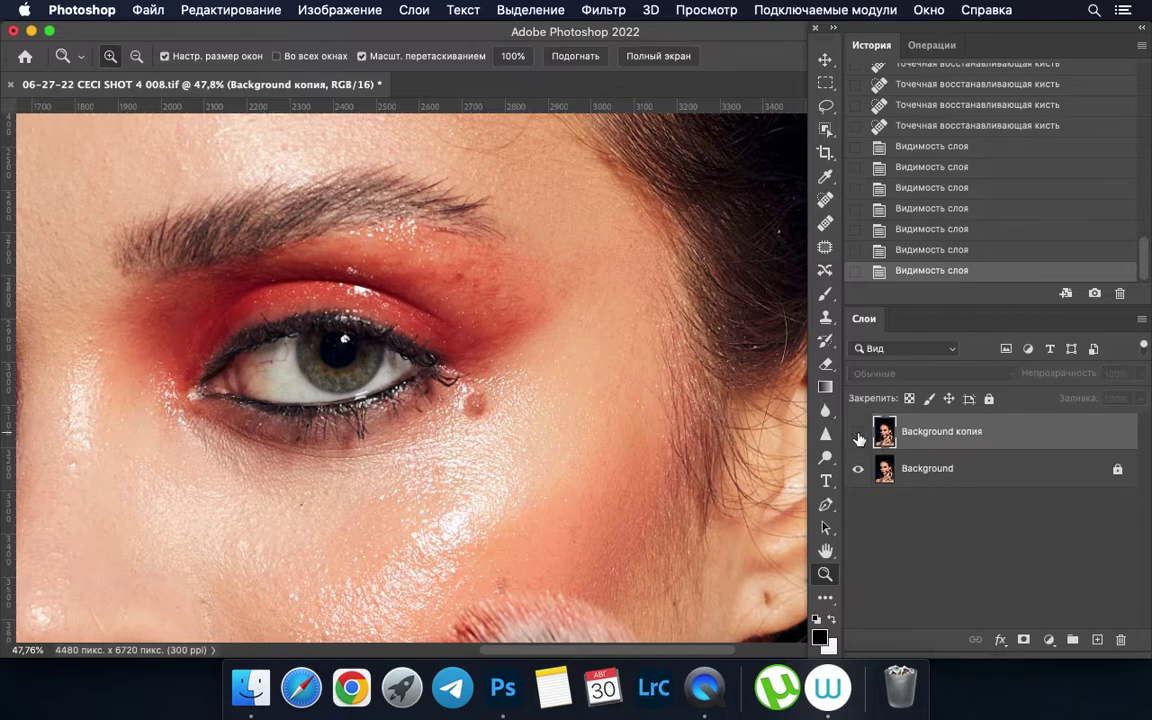
Step: Patch the dark mark on the earlobe with clean skin and deselect
{"action": "left_click_drag", "start_coordinate": [597, 373], "coordinate": [597, 262]}
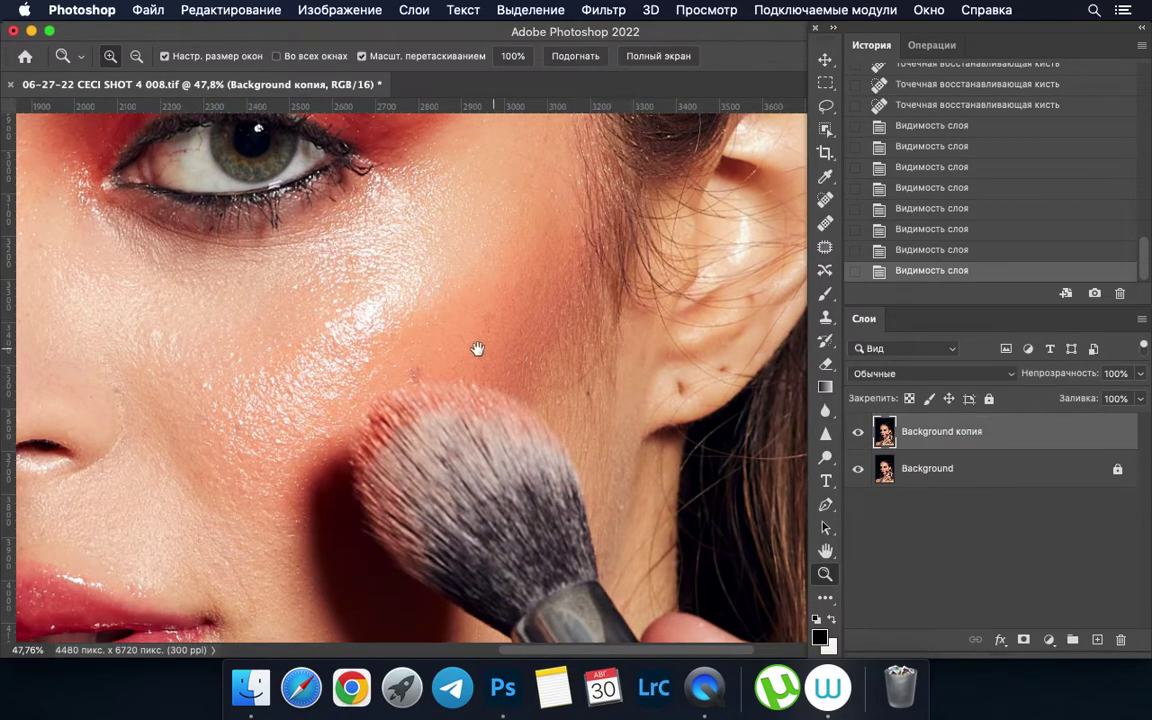
{"action": "scroll", "coordinate": [427, 368], "scroll_direction": "up", "scroll_amount": 2}
{"action": "scroll", "coordinate": [712, 381], "scroll_direction": "up", "scroll_amount": 2}
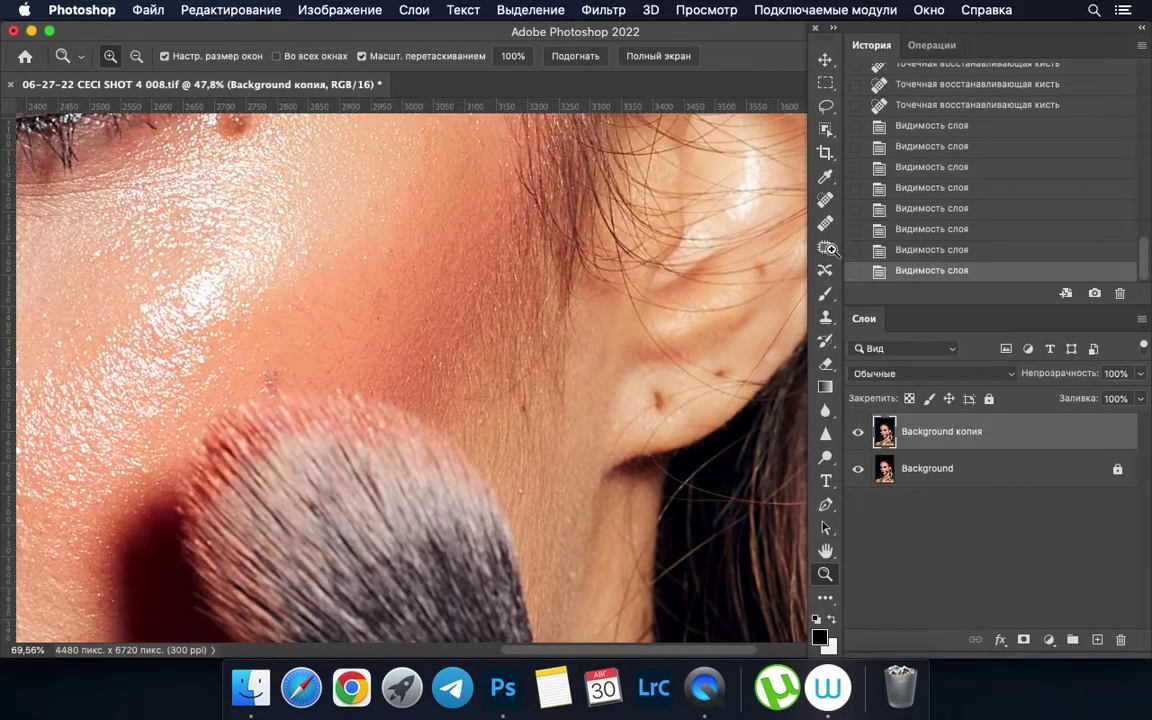
{"action": "scroll", "coordinate": [612, 329], "scroll_direction": "right", "scroll_amount": 2}
{"action": "scroll", "coordinate": [540, 400], "scroll_direction": "up", "scroll_amount": 1}
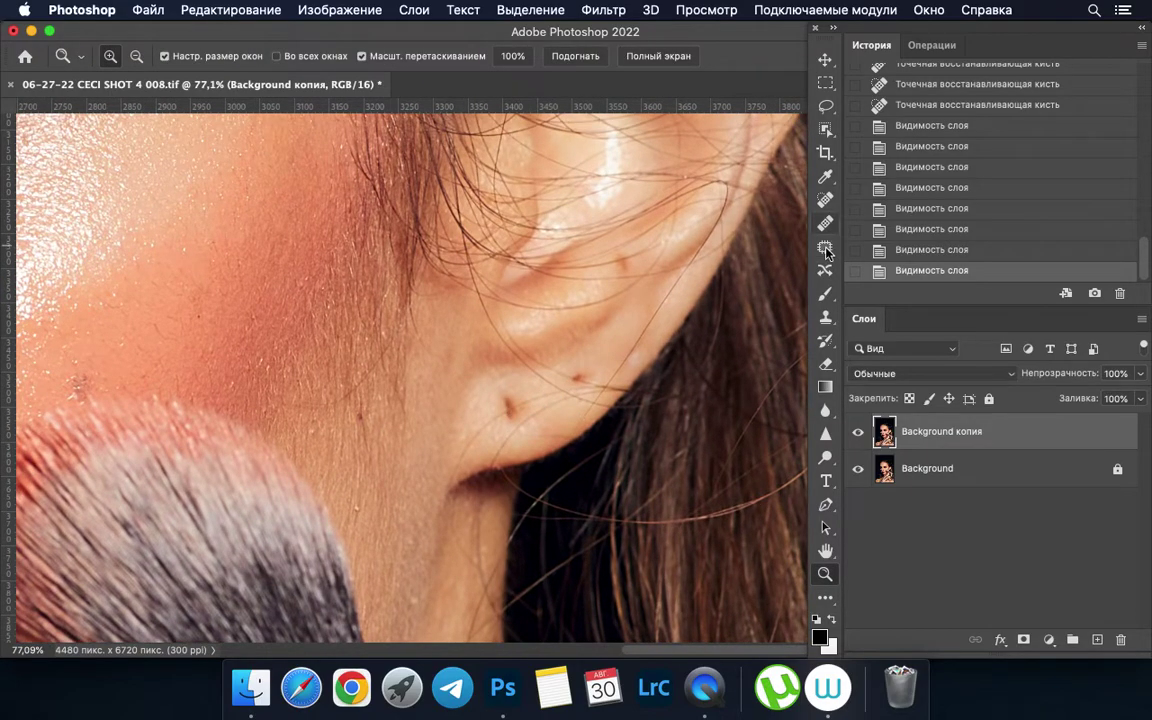
{"action": "left_click", "coordinate": [826, 248]}
{"action": "mouse_move", "coordinate": [350, 395]}
{"action": "left_mouse_down"}
{"action": "mouse_move", "coordinate": [376, 425]}
{"action": "mouse_move", "coordinate": [360, 512]}
{"action": "mouse_move", "coordinate": [366, 495]}
{"action": "left_mouse_up"}
{"action": "left_click", "coordinate": [373, 424]}
{"action": "key", "text": "ctrl+d"}
Step: Zoom out to the whole face, then zoom in on the left eye and nose
{"action": "key", "text": "z"}
{"action": "scroll", "coordinate": [686, 360], "scroll_direction": "down", "scroll_amount": 3}
{"action": "mouse_move", "coordinate": [686, 360]}
{"action": "left_mouse_down"}
{"action": "mouse_move", "coordinate": [395, 427]}
{"action": "mouse_move", "coordinate": [419, 437]}
{"action": "mouse_move", "coordinate": [522, 393]}
{"action": "mouse_move", "coordinate": [538, 440]}
{"action": "left_mouse_up"}
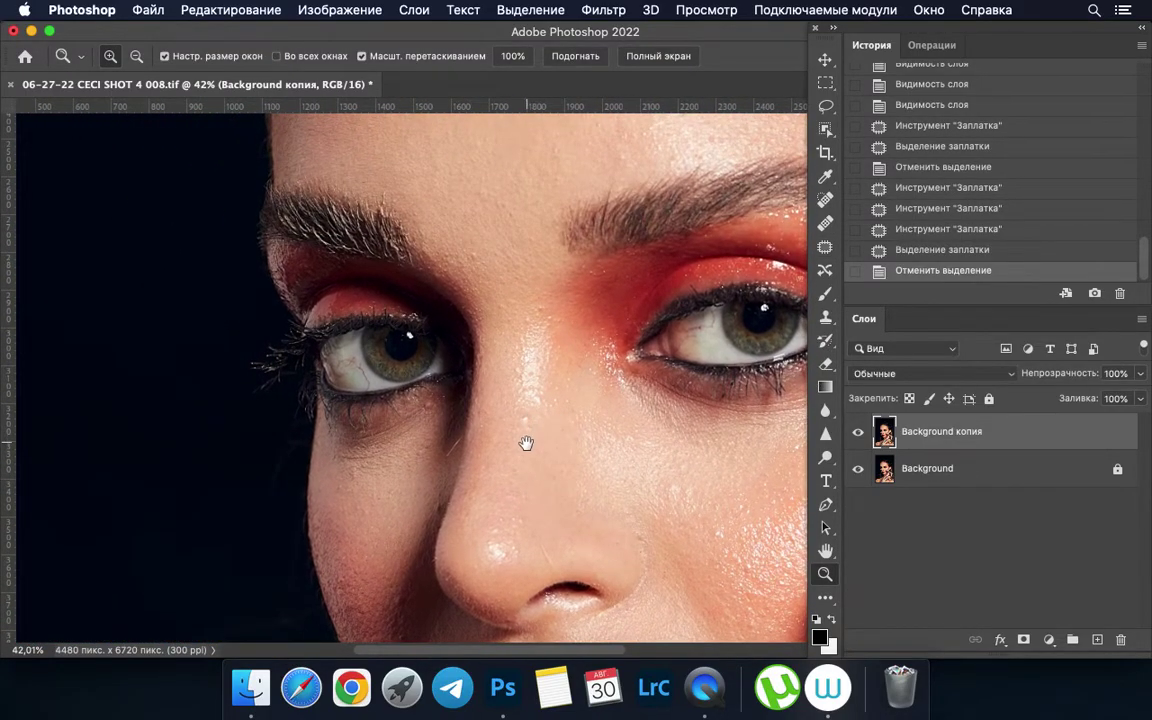
{"action": "mouse_move", "coordinate": [557, 327]}
{"action": "left_mouse_down"}
{"action": "mouse_move", "coordinate": [489, 458]}
{"action": "mouse_move", "coordinate": [605, 319]}
{"action": "left_mouse_up"}
{"action": "scroll", "coordinate": [489, 470], "scroll_direction": "up", "scroll_amount": 3}
{"action": "scroll", "coordinate": [605, 319], "scroll_direction": "up", "scroll_amount": 2}
Step: Heal the fine lines under the eye with the sampled Healing Brush
{"action": "scroll", "coordinate": [594, 237], "scroll_direction": "up", "scroll_amount": 3}
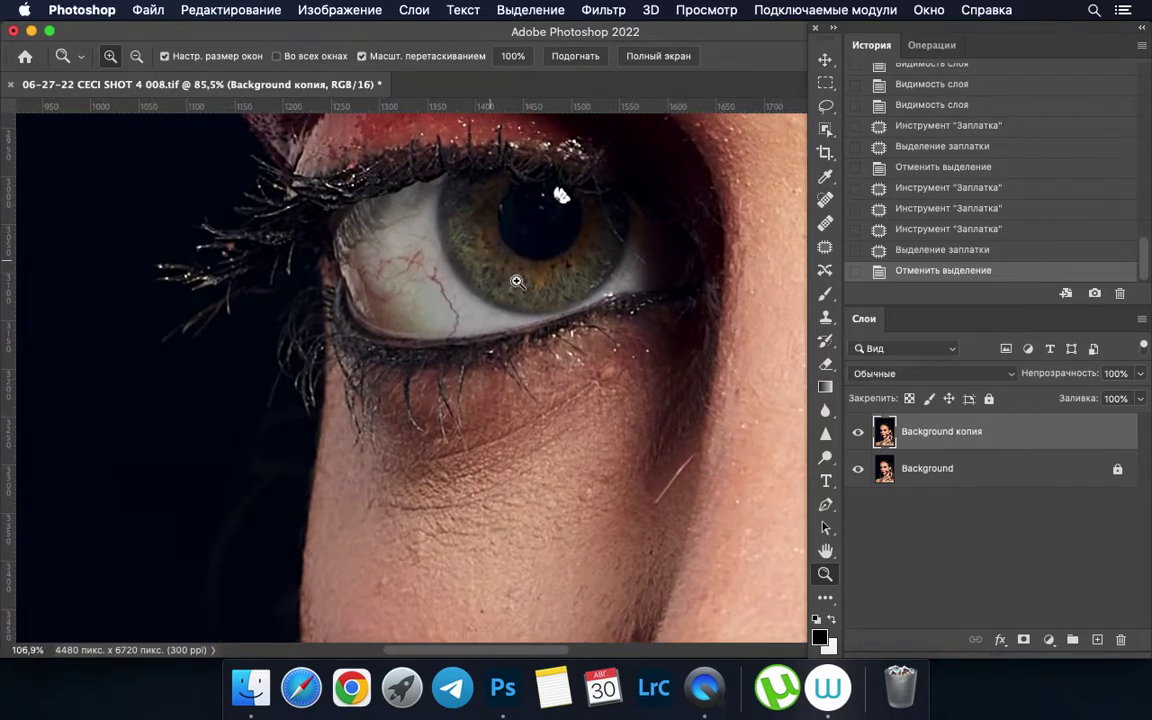
{"action": "left_click", "coordinate": [834, 204]}
{"action": "left_click", "coordinate": [830, 224]}
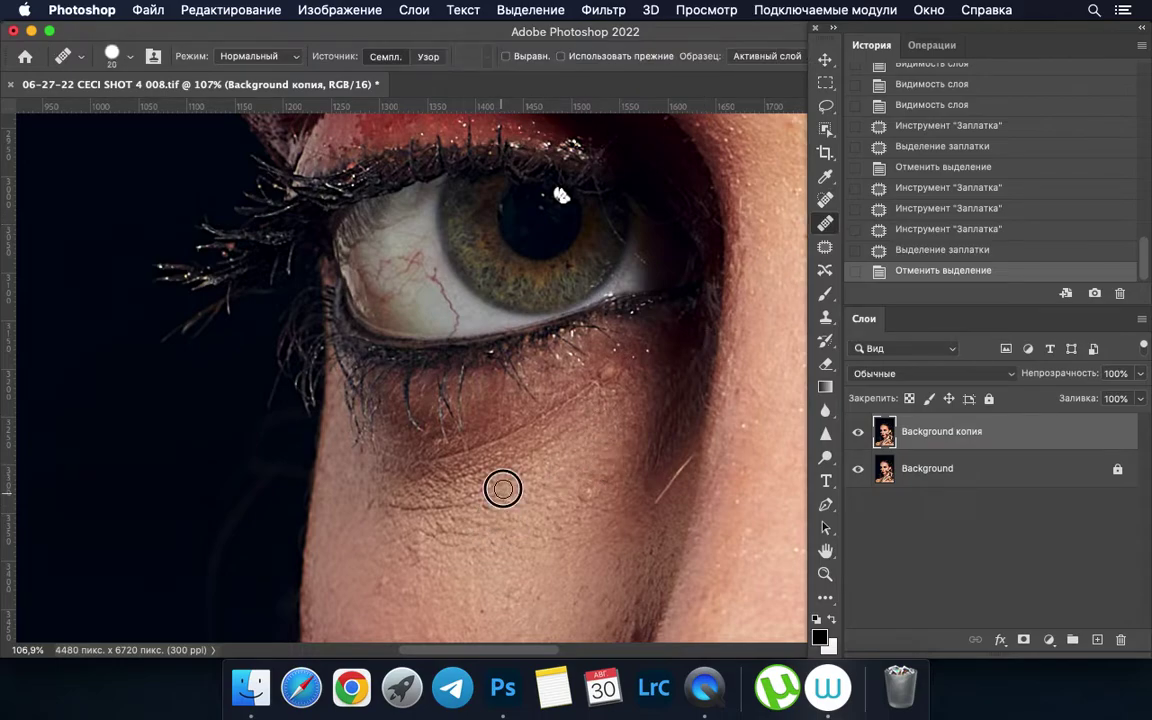
{"action": "mouse_move", "coordinate": [411, 509]}
{"action": "left_mouse_down"}
{"action": "mouse_move", "coordinate": [377, 505]}
{"action": "mouse_move", "coordinate": [340, 455]}
{"action": "mouse_move", "coordinate": [408, 474]}
{"action": "left_mouse_up"}
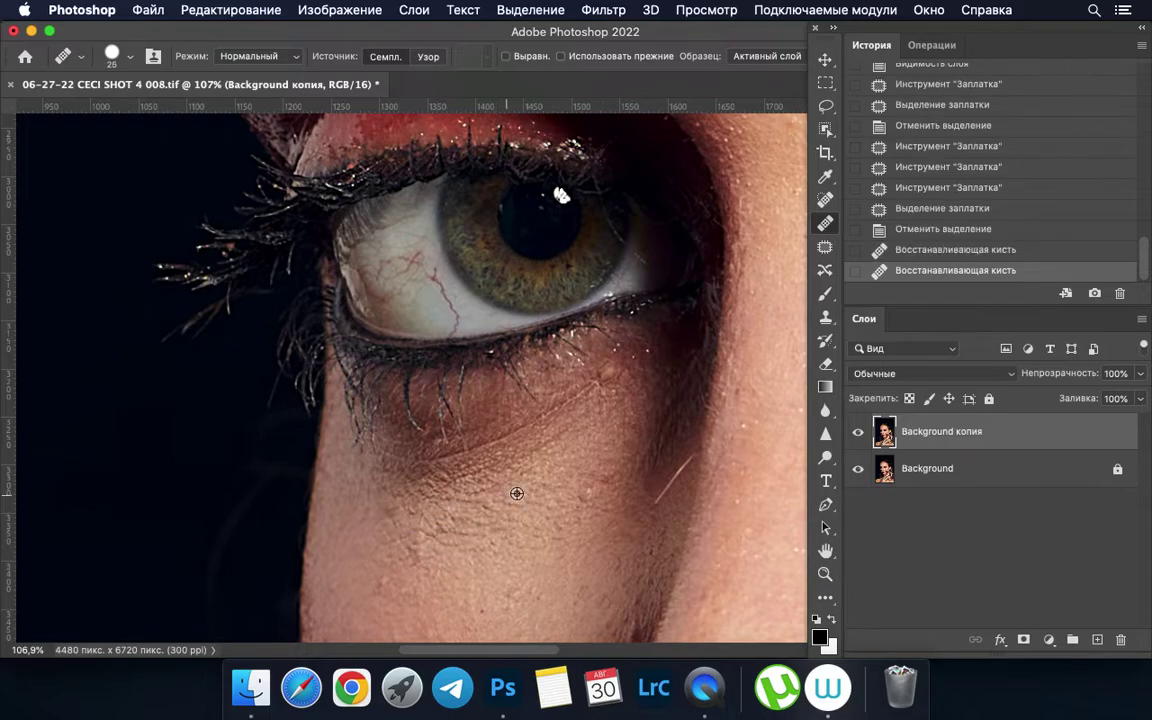
{"action": "left_click_drag", "start_coordinate": [583, 495], "coordinate": [607, 473]}
Step: Paint out the white stray hair on the cheek and heal remaining under-eye texture
{"action": "scroll", "coordinate": [653, 391], "scroll_direction": "down", "scroll_amount": 2}
{"action": "left_click", "coordinate": [635, 429], "text": "alt"}
{"action": "mouse_move", "coordinate": [643, 386]}
{"action": "left_mouse_down"}
{"action": "mouse_move", "coordinate": [667, 356]}
{"action": "mouse_move", "coordinate": [667, 409]}
{"action": "left_mouse_up"}
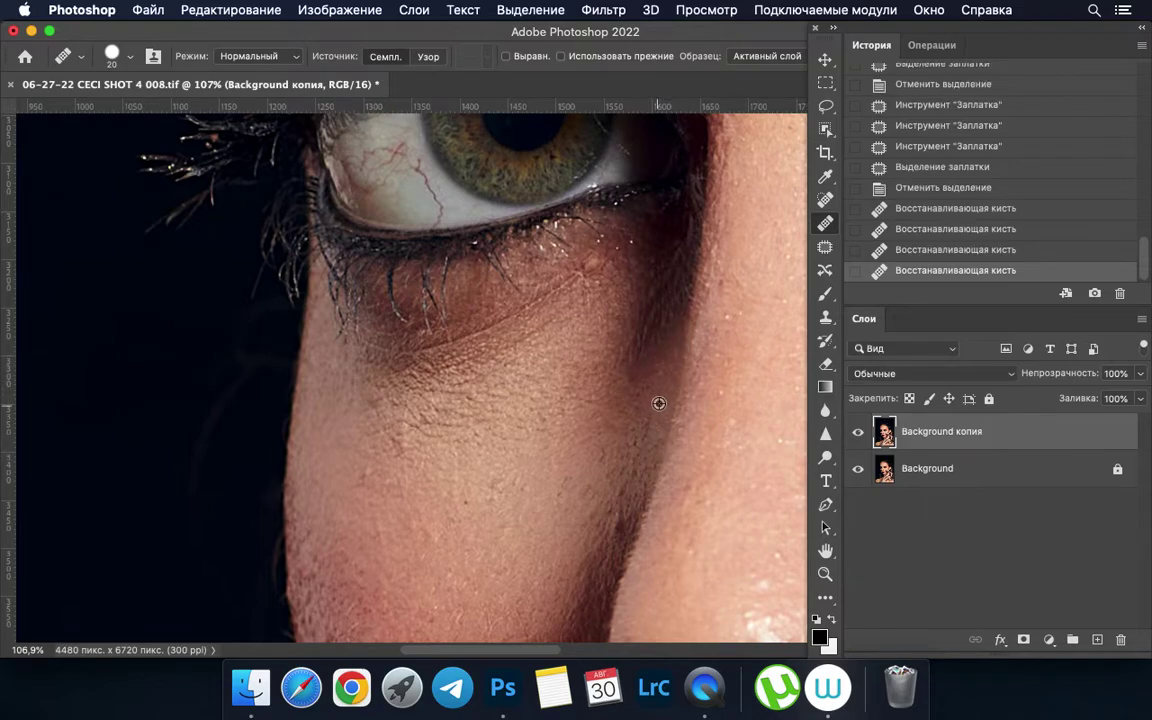
{"action": "left_click", "coordinate": [650, 386]}
{"action": "left_click", "coordinate": [650, 377]}
{"action": "left_click", "coordinate": [650, 373]}
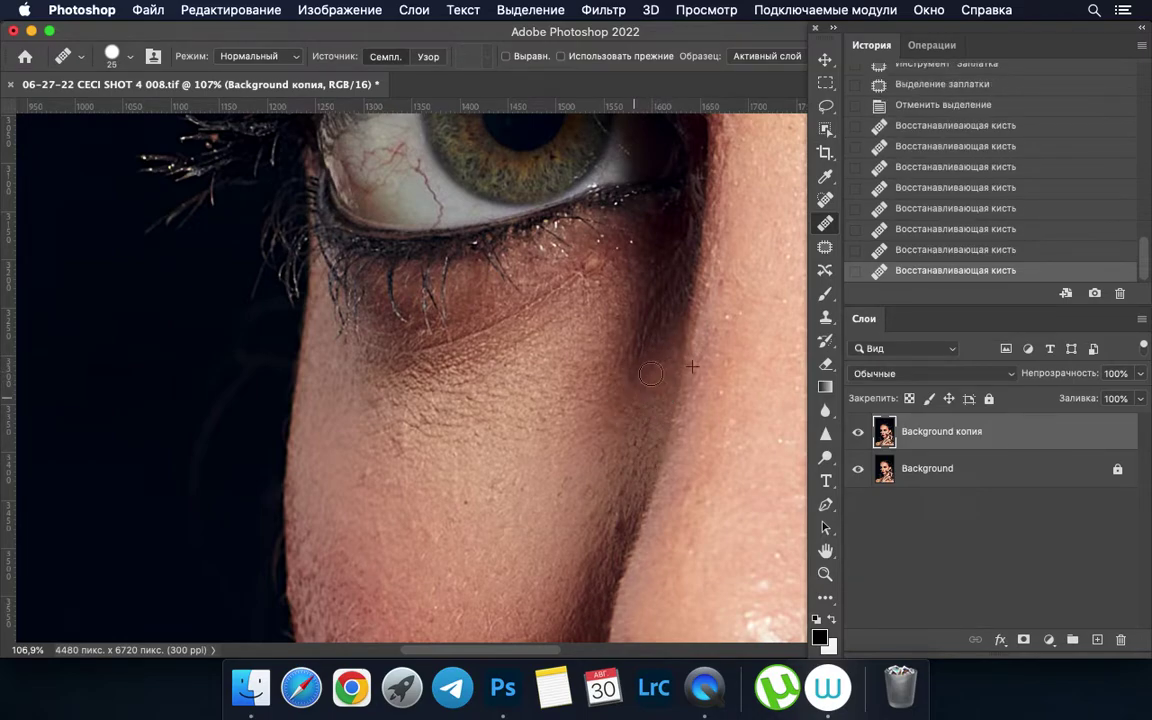
{"action": "left_click", "coordinate": [601, 283]}
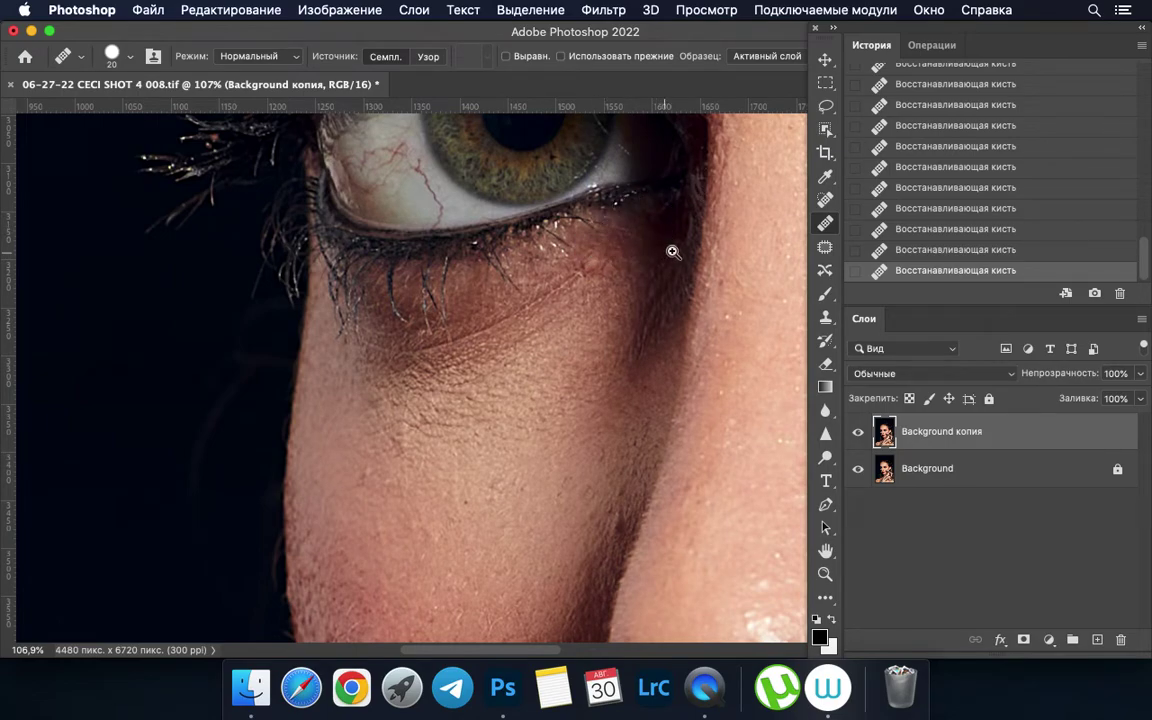
Step: Zoom in on the eye and spot-heal the red veins in the eye white
{"action": "left_click_drag", "start_coordinate": [670, 251], "coordinate": [602, 293]}
{"action": "mouse_move", "coordinate": [575, 215]}
{"action": "left_mouse_down"}
{"action": "mouse_move", "coordinate": [596, 193]}
{"action": "mouse_move", "coordinate": [648, 180]}
{"action": "left_mouse_up"}
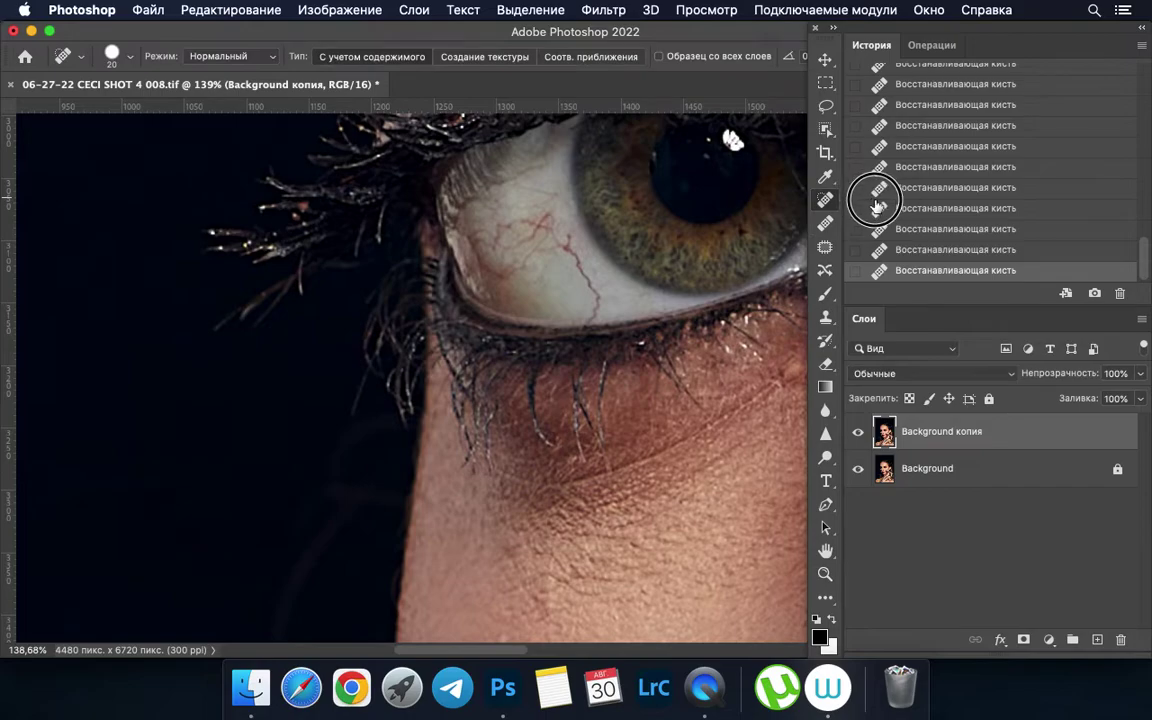
{"action": "mouse_move", "coordinate": [568, 243]}
{"action": "left_mouse_down"}
{"action": "mouse_move", "coordinate": [599, 301]}
{"action": "mouse_move", "coordinate": [585, 329]}
{"action": "left_mouse_up"}
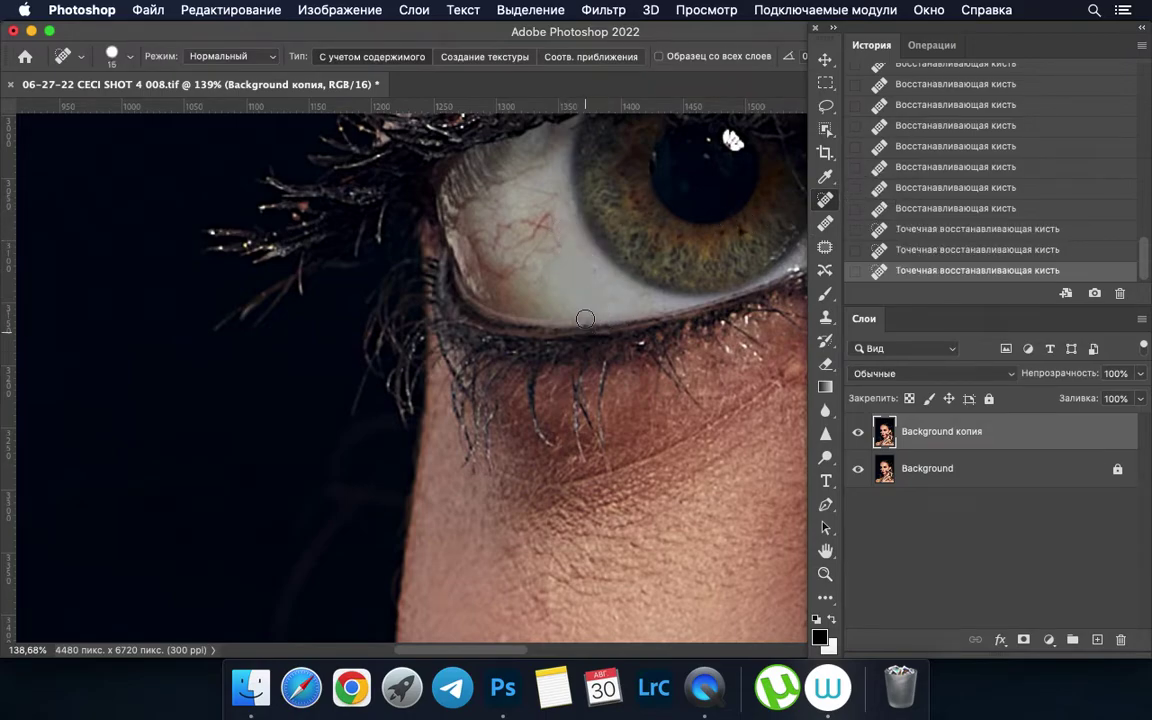
{"action": "left_click_drag", "start_coordinate": [562, 233], "coordinate": [562, 236]}
{"action": "scroll", "coordinate": [562, 233], "scroll_direction": "down", "scroll_amount": 5}
{"action": "scroll", "coordinate": [550, 218], "scroll_direction": "down", "scroll_amount": 3}
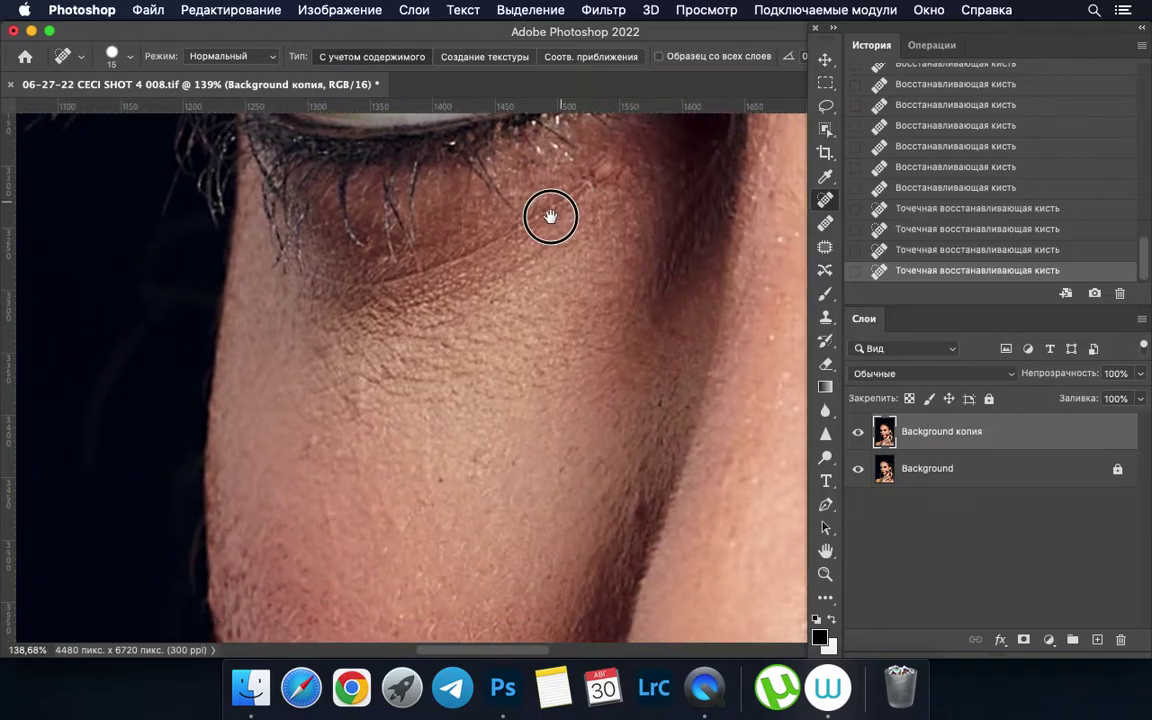
{"action": "scroll", "coordinate": [638, 311], "scroll_direction": "down", "scroll_amount": 3}
{"action": "mouse_move", "coordinate": [689, 244]}
{"action": "left_mouse_down"}
{"action": "mouse_move", "coordinate": [471, 424]}
{"action": "mouse_move", "coordinate": [540, 512]}
{"action": "mouse_move", "coordinate": [530, 453]}
{"action": "mouse_move", "coordinate": [518, 523]}
{"action": "mouse_move", "coordinate": [537, 360]}
{"action": "mouse_move", "coordinate": [571, 352]}
{"action": "mouse_move", "coordinate": [406, 465]}
{"action": "mouse_move", "coordinate": [430, 196]}
{"action": "left_mouse_up"}
Step: Zoom to the lip corner and spot-heal three small blemishes beside it
{"action": "scroll", "coordinate": [430, 196], "scroll_direction": "down", "scroll_amount": 5}
{"action": "scroll", "coordinate": [522, 324], "scroll_direction": "down", "scroll_amount": 8}
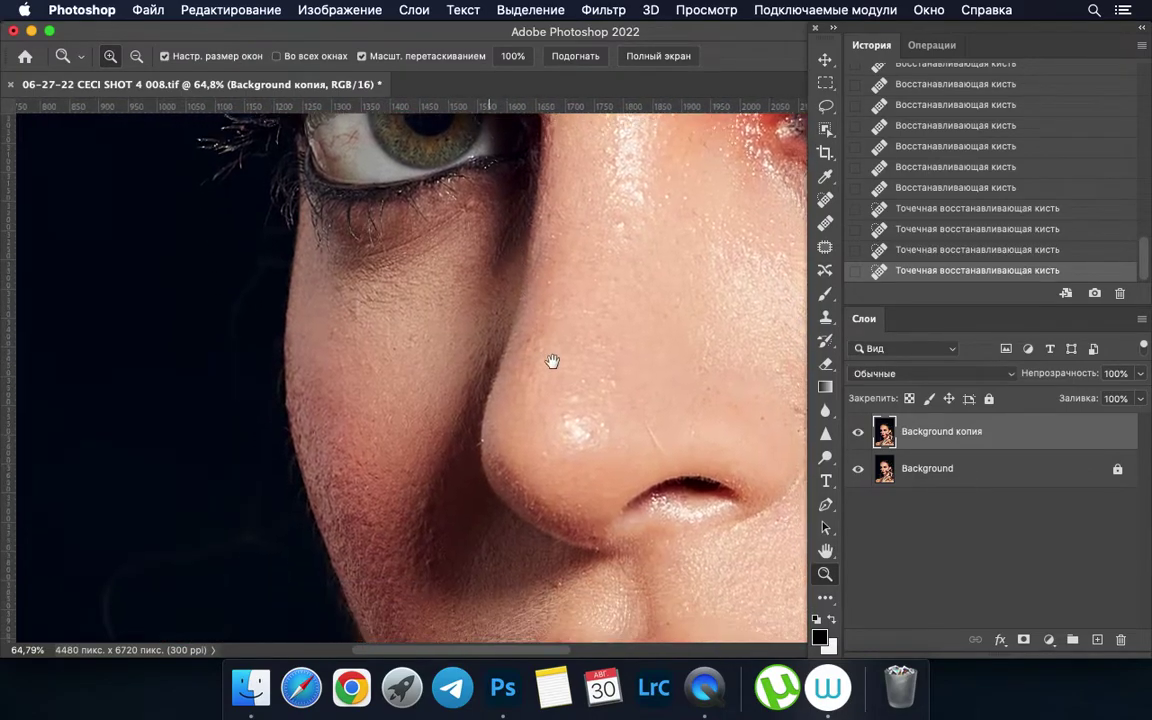
{"action": "scroll", "coordinate": [529, 376], "scroll_direction": "down", "scroll_amount": 5}
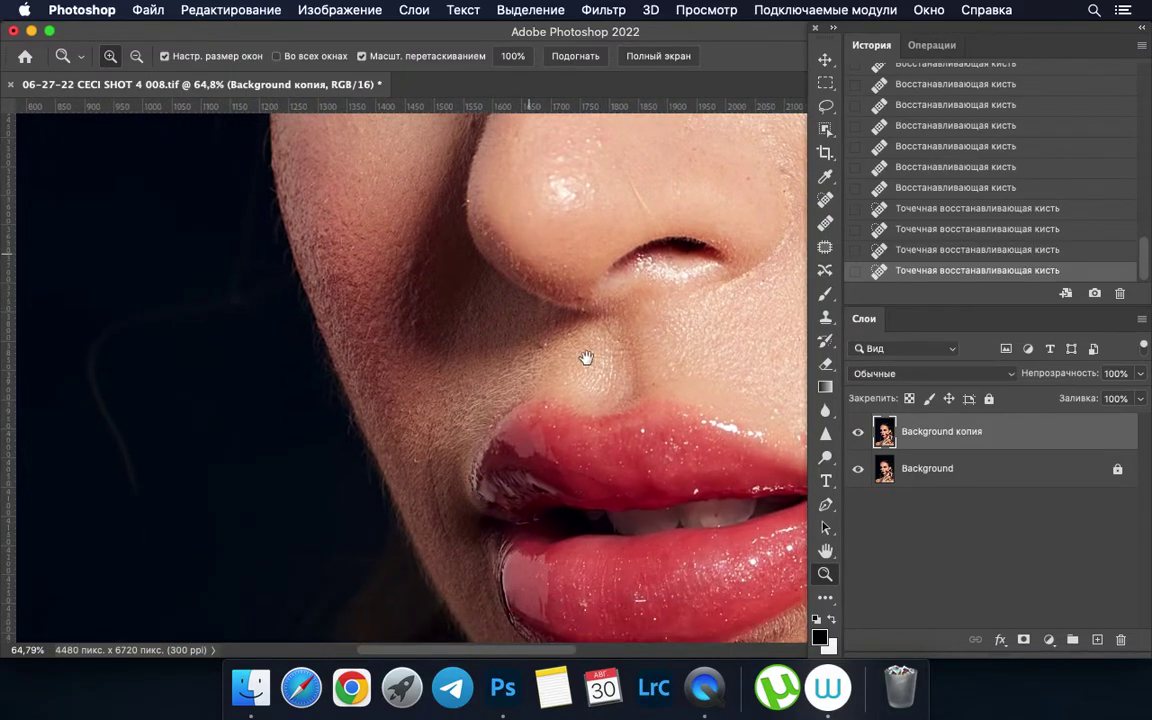
{"action": "left_click", "coordinate": [540, 378]}
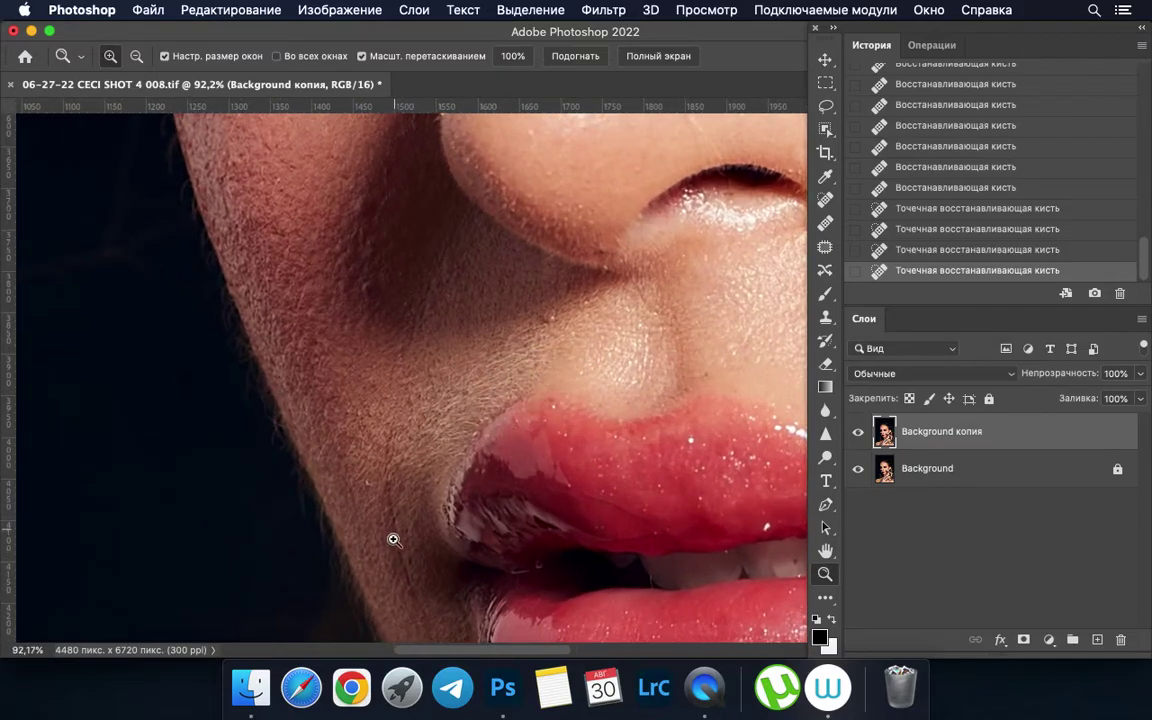
{"action": "left_click", "coordinate": [548, 380]}
{"action": "left_click", "coordinate": [828, 201]}
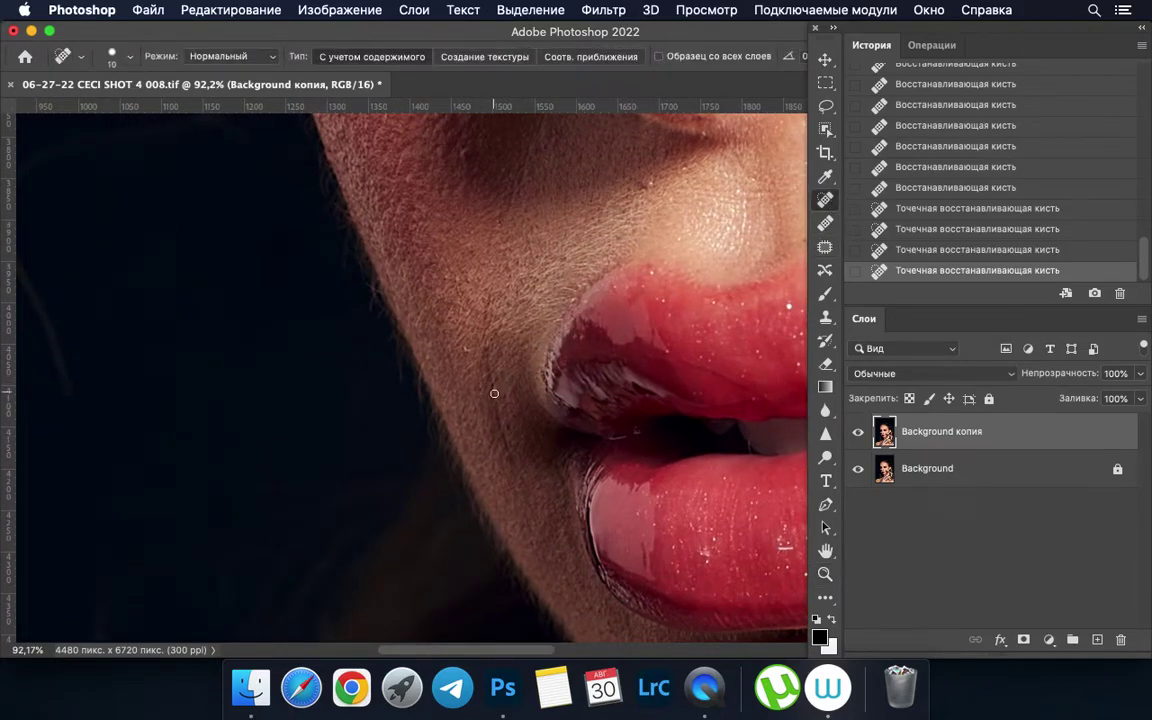
{"action": "left_click", "coordinate": [464, 349]}
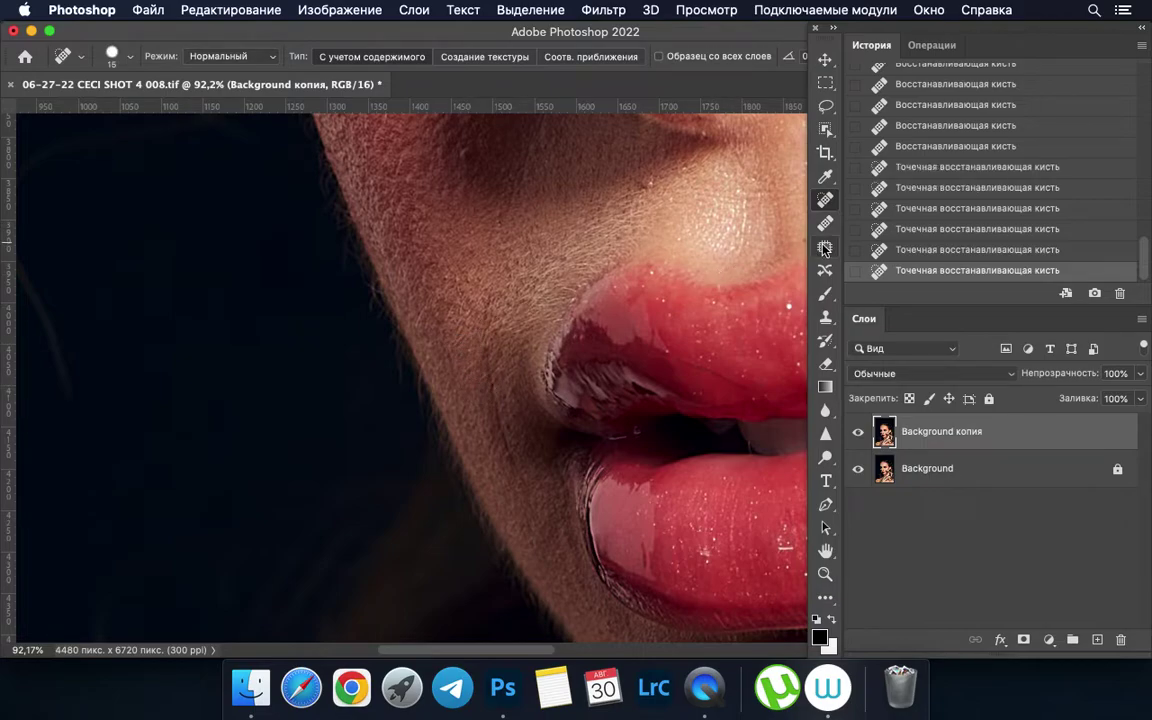
{"action": "left_click", "coordinate": [514, 411]}
{"action": "left_click", "coordinate": [479, 377]}
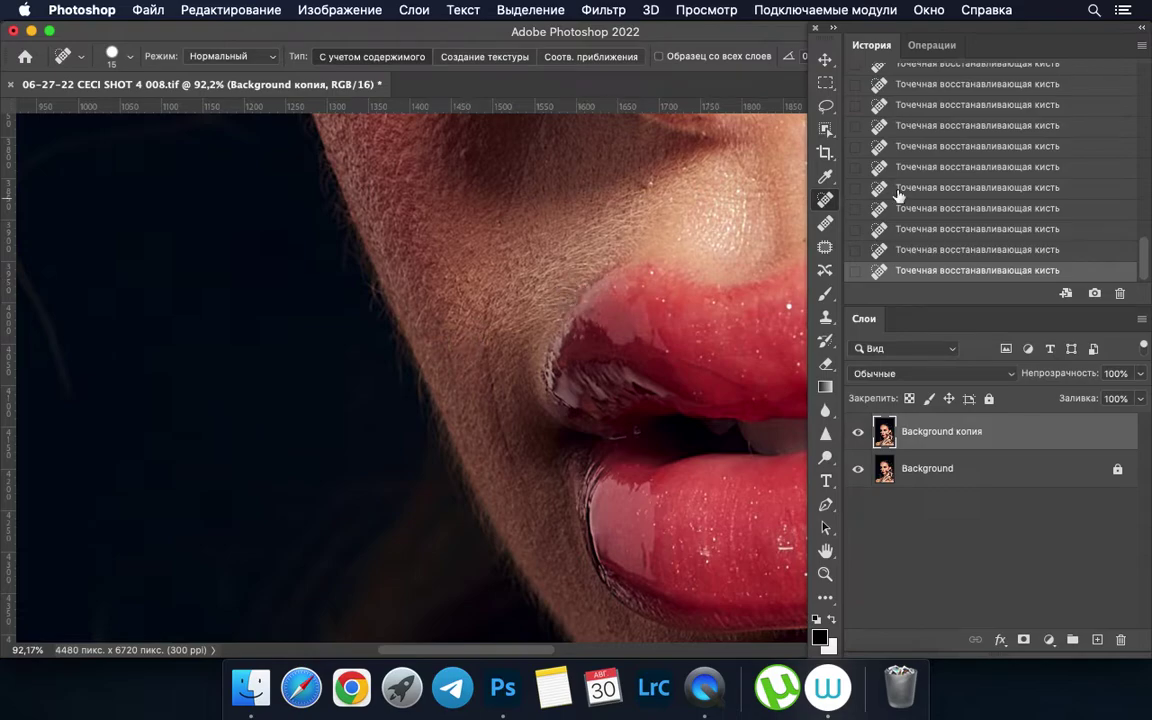
{"action": "left_click", "coordinate": [833, 226]}
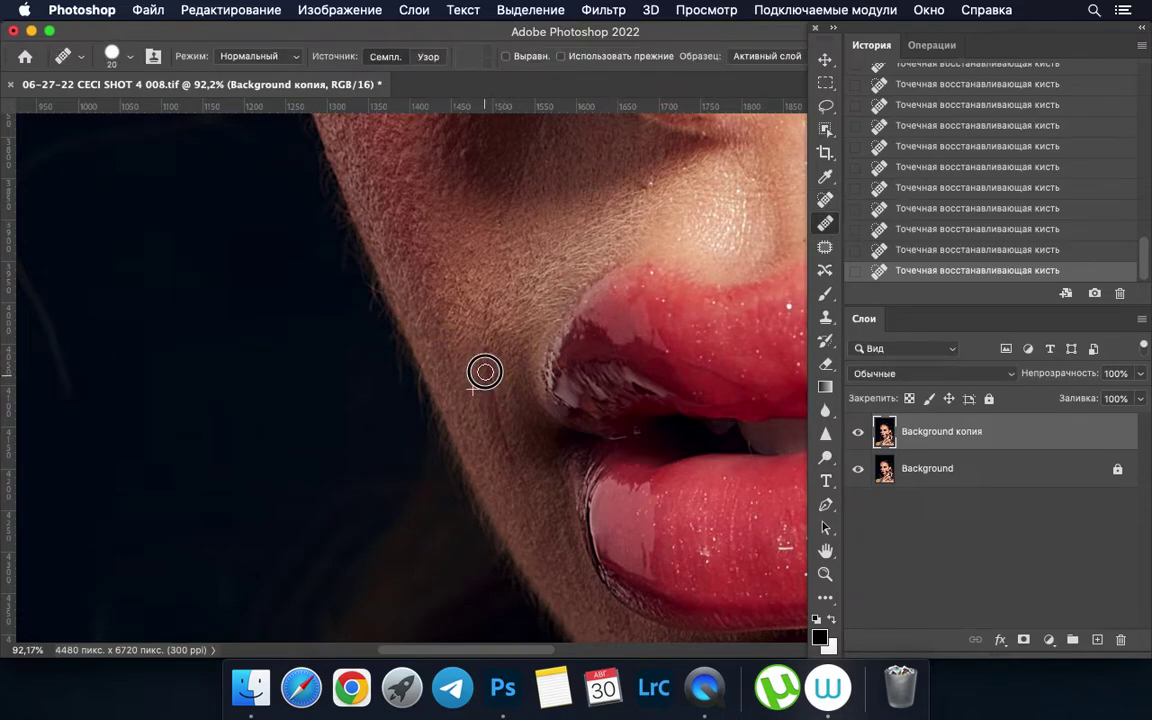
Step: Heal several skin patches along and below the lip corner from sampled clean skin
{"action": "left_click", "coordinate": [486, 362], "text": "alt"}
{"action": "left_click_drag", "start_coordinate": [494, 406], "coordinate": [514, 464]}
{"action": "left_click", "coordinate": [496, 416]}
{"action": "key", "text": "bracketright"}
{"action": "left_click", "coordinate": [514, 468]}
{"action": "left_click", "coordinate": [476, 381]}
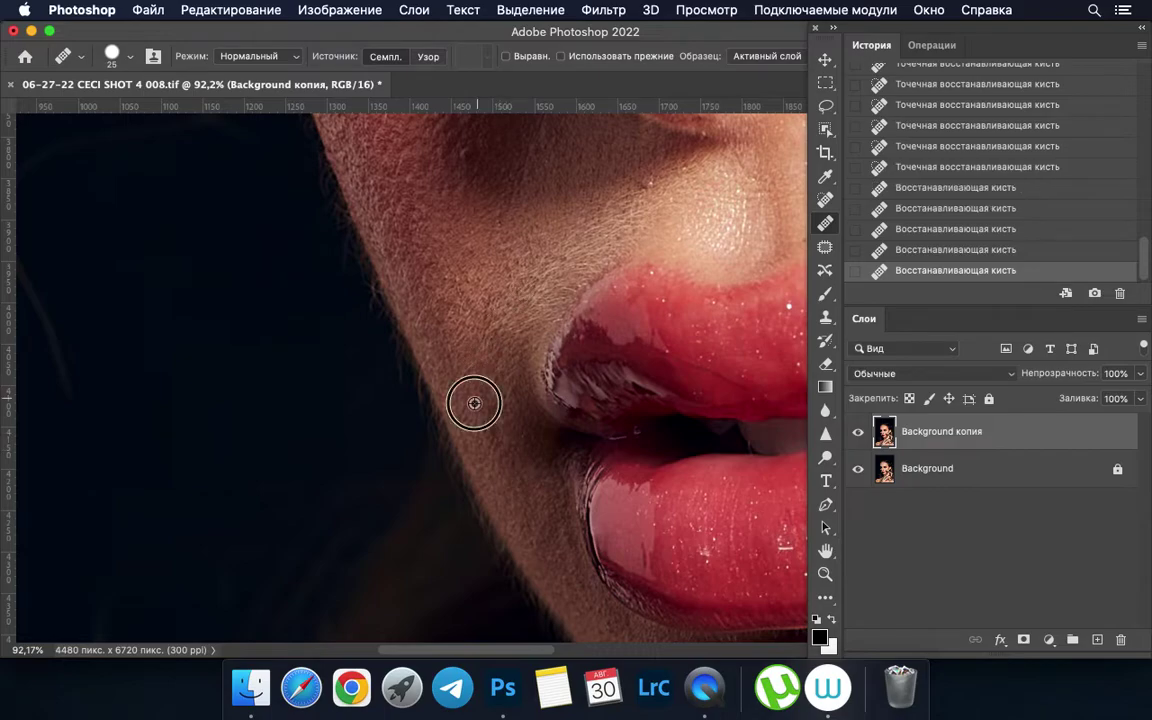
{"action": "left_click", "coordinate": [491, 386]}
Step: Heal the blemish in the shadow beside the lips with the Healing Brush
{"action": "left_click_drag", "start_coordinate": [616, 262], "coordinate": [594, 318]}
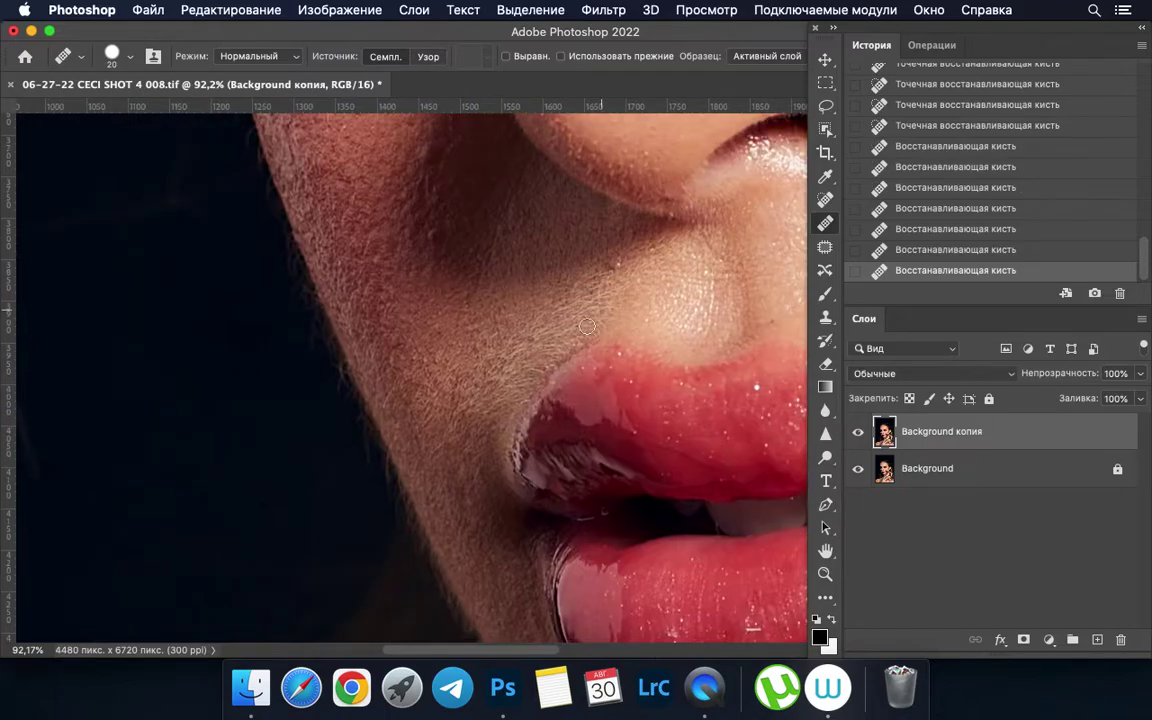
{"action": "mouse_move", "coordinate": [500, 391]}
{"action": "left_mouse_down"}
{"action": "mouse_move", "coordinate": [447, 411]}
{"action": "mouse_move", "coordinate": [496, 411]}
{"action": "mouse_move", "coordinate": [484, 422]}
{"action": "left_mouse_up"}
{"action": "key", "text": "j"}
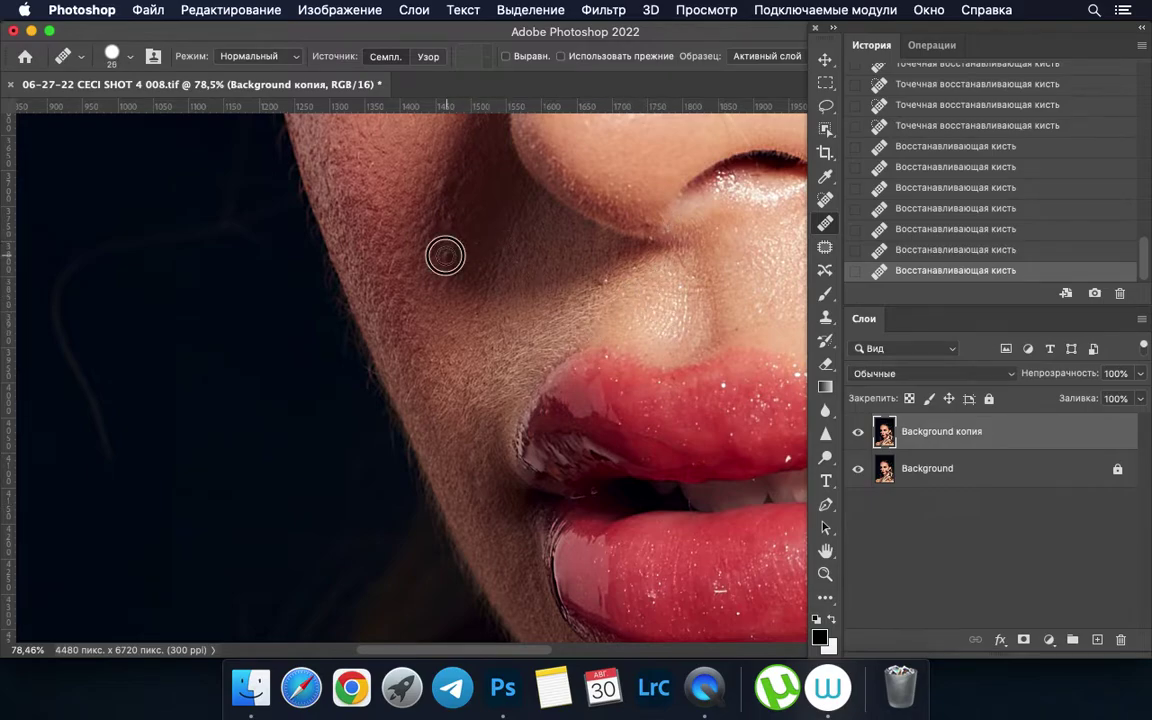
{"action": "mouse_move", "coordinate": [445, 254]}
{"action": "left_mouse_down"}
{"action": "mouse_move", "coordinate": [484, 213]}
{"action": "mouse_move", "coordinate": [481, 270]}
{"action": "left_mouse_up"}
{"action": "scroll", "coordinate": [714, 341], "scroll_direction": "down", "scroll_amount": 3}
{"action": "scroll", "coordinate": [607, 275], "scroll_direction": "down", "scroll_amount": 5}
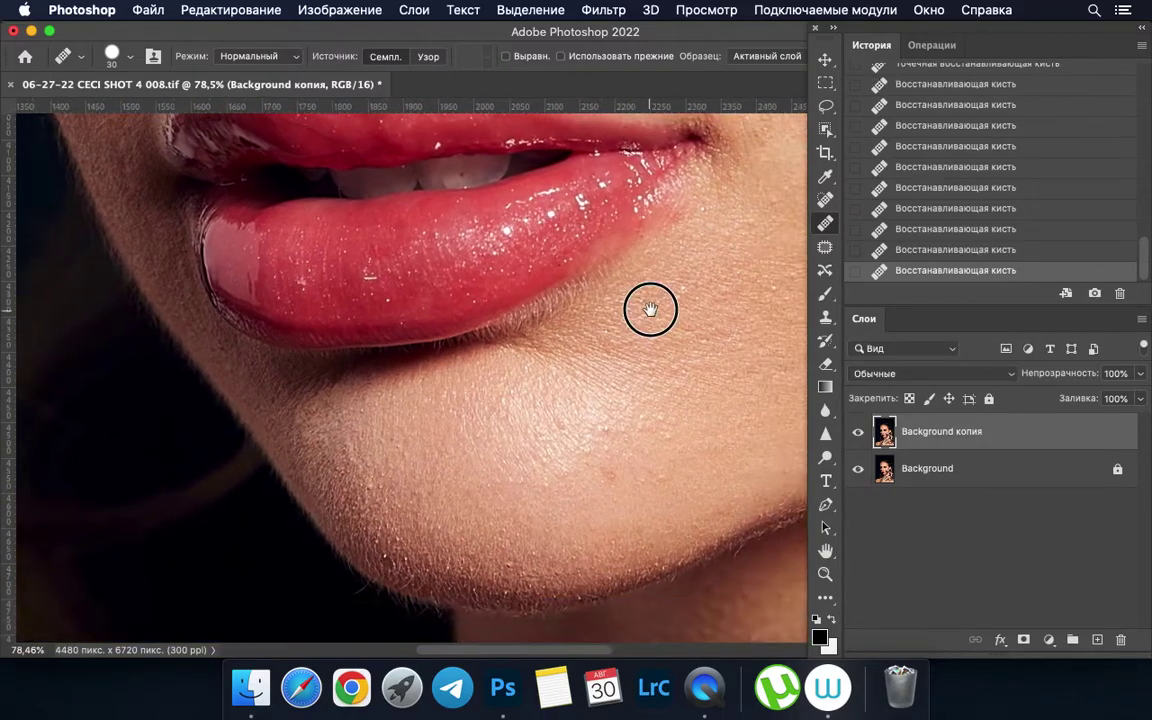
{"action": "scroll", "coordinate": [651, 309], "scroll_direction": "right", "scroll_amount": 3}
{"action": "scroll", "coordinate": [537, 309], "scroll_direction": "down", "scroll_amount": 3}
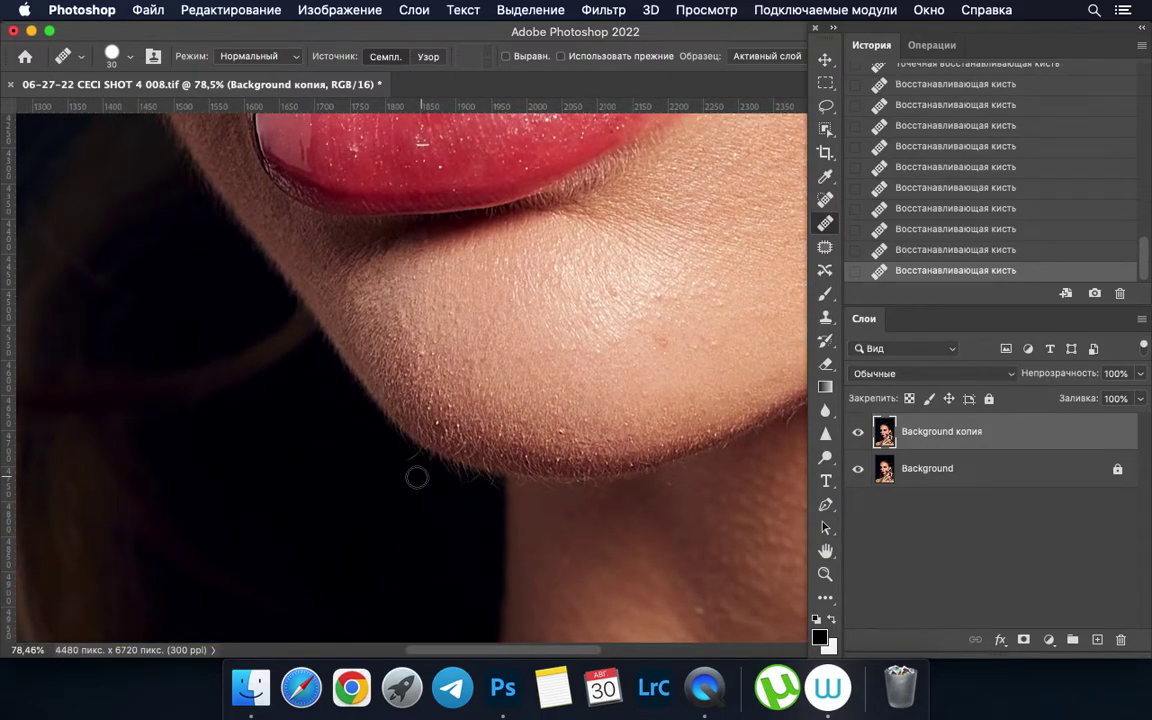
Step: Clone-stamp away the stray hairs along the chin's lower edge against the dark background
{"action": "key", "text": "z"}
{"action": "left_click_drag", "start_coordinate": [509, 481], "coordinate": [537, 483]}
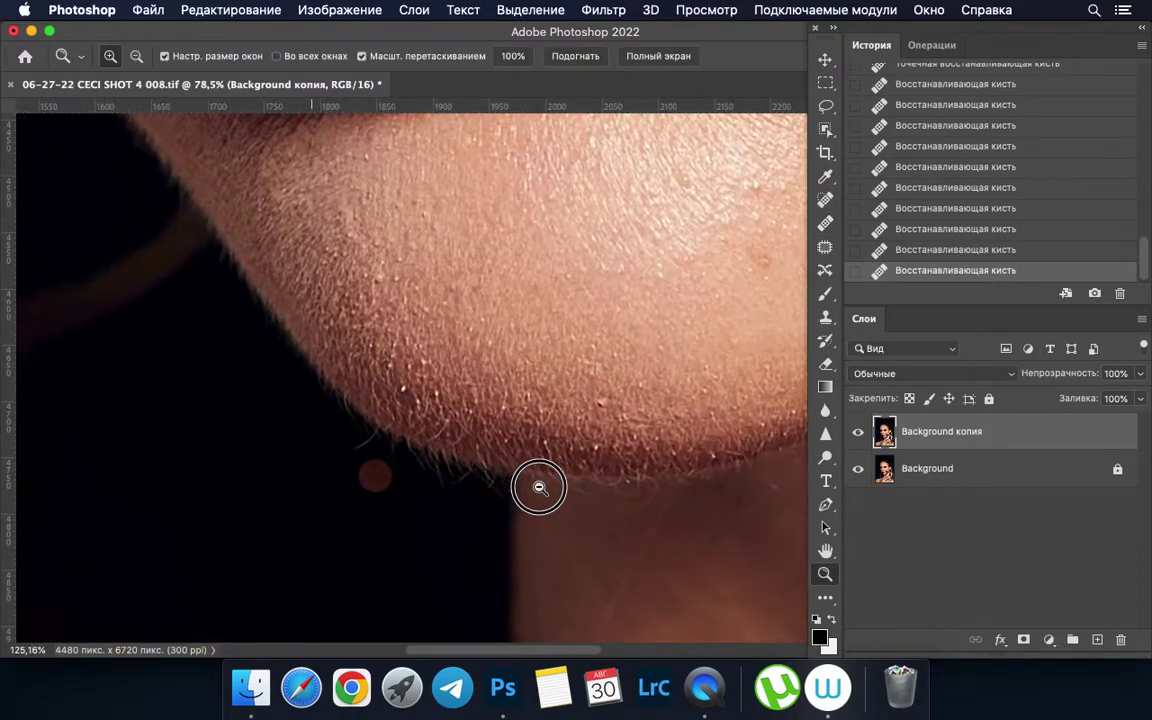
{"action": "left_click", "coordinate": [825, 318]}
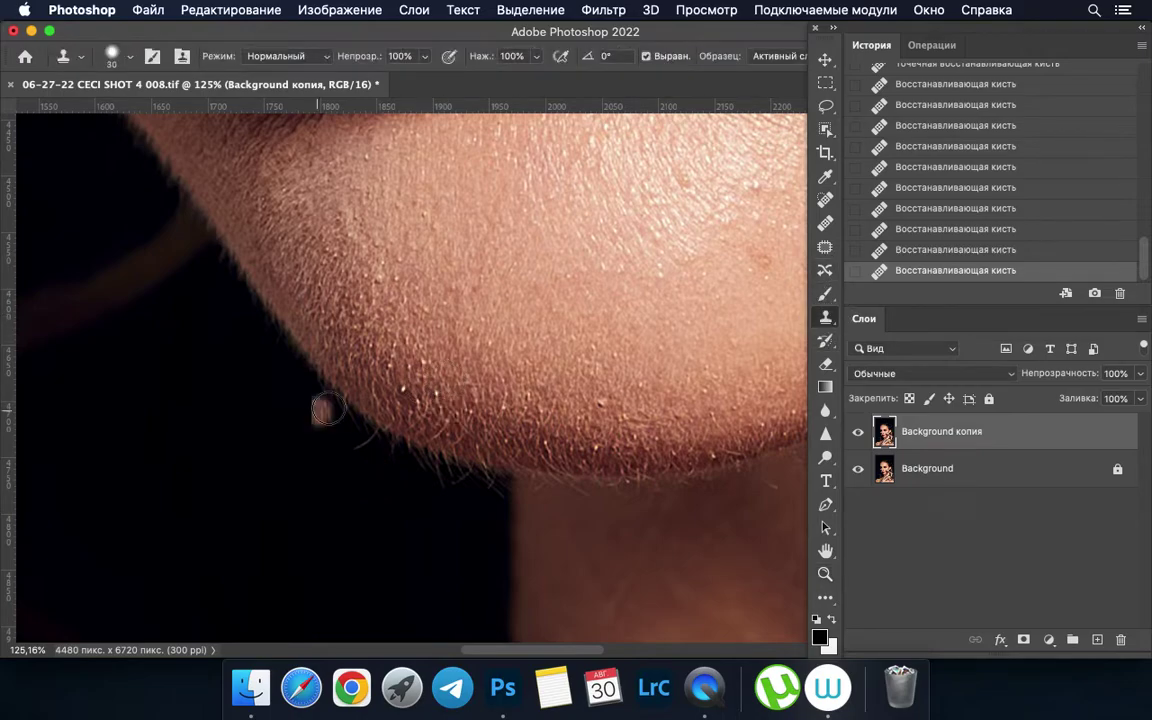
{"action": "scroll", "coordinate": [467, 463], "scroll_direction": "down", "scroll_amount": 1}
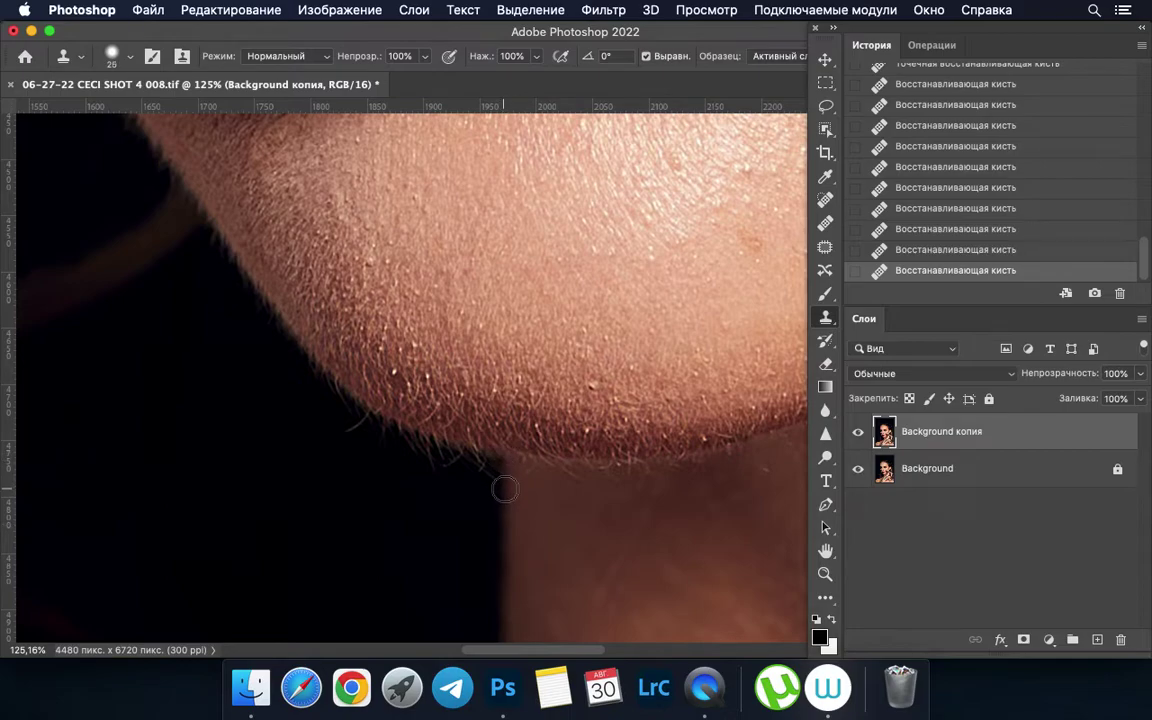
{"action": "left_click_drag", "start_coordinate": [499, 490], "coordinate": [482, 468]}
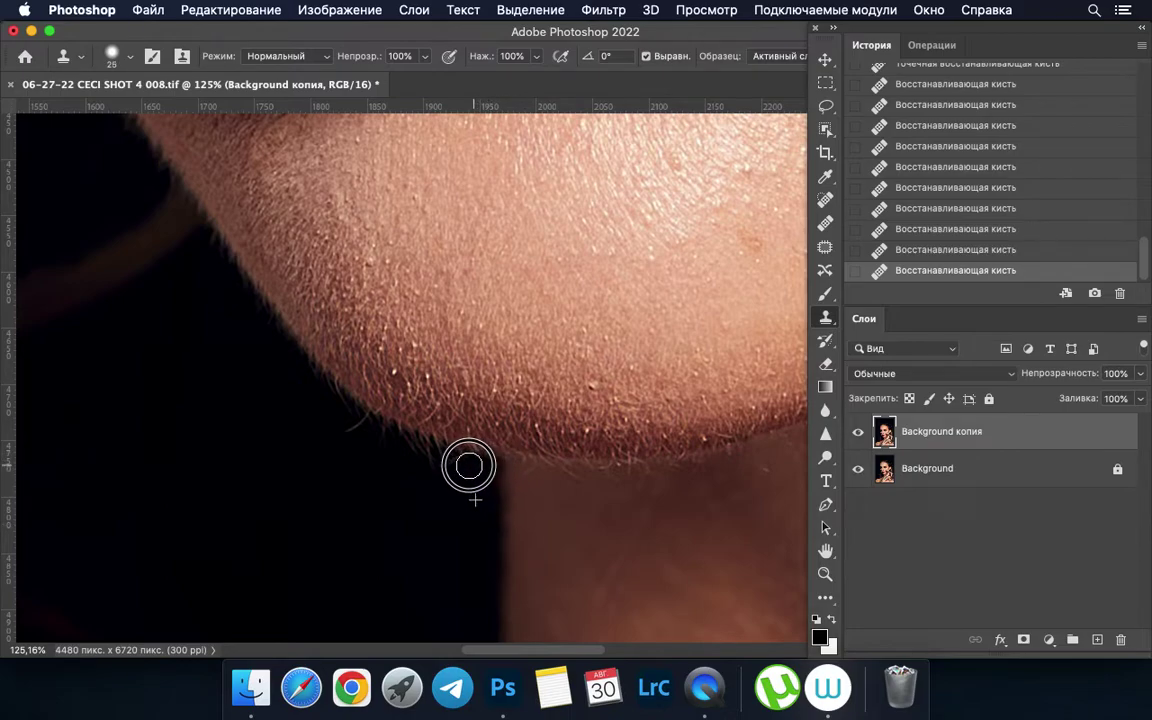
{"action": "mouse_move", "coordinate": [482, 468]}
{"action": "left_mouse_down"}
{"action": "mouse_move", "coordinate": [347, 427]}
{"action": "mouse_move", "coordinate": [386, 450]}
{"action": "left_mouse_up"}
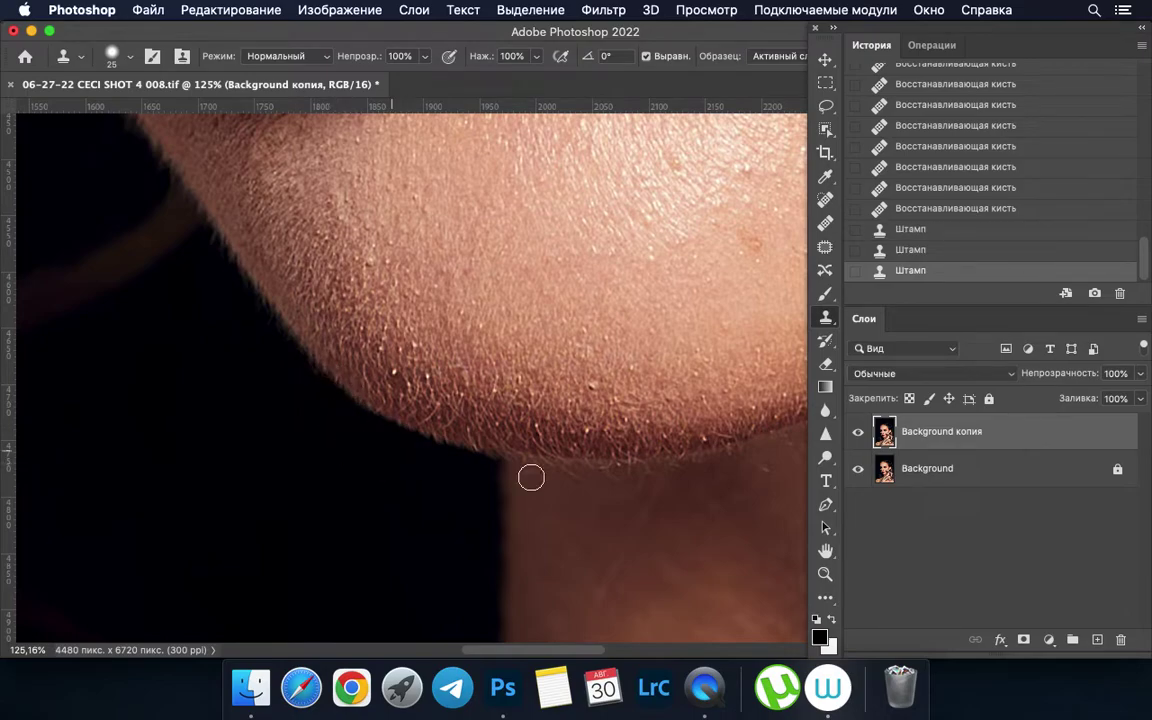
{"action": "key", "text": "z"}
{"action": "mouse_move", "coordinate": [630, 468]}
{"action": "left_mouse_down"}
{"action": "mouse_move", "coordinate": [640, 455]}
{"action": "mouse_move", "coordinate": [603, 442]}
{"action": "mouse_move", "coordinate": [558, 470]}
{"action": "mouse_move", "coordinate": [630, 455]}
{"action": "left_mouse_up"}
Step: Spot-heal three spots along the jawline
{"action": "key", "text": "s"}
{"action": "left_click", "coordinate": [823, 202]}
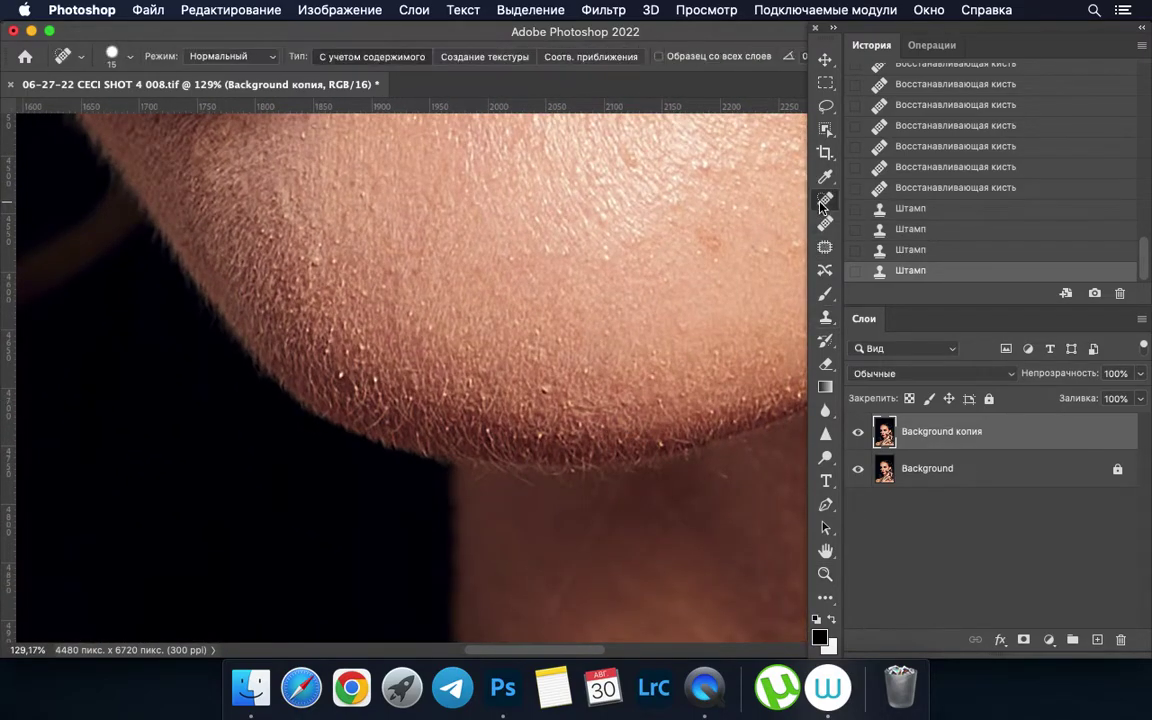
{"action": "left_click", "coordinate": [312, 335]}
{"action": "left_click", "coordinate": [298, 314]}
{"action": "left_click", "coordinate": [318, 318]}
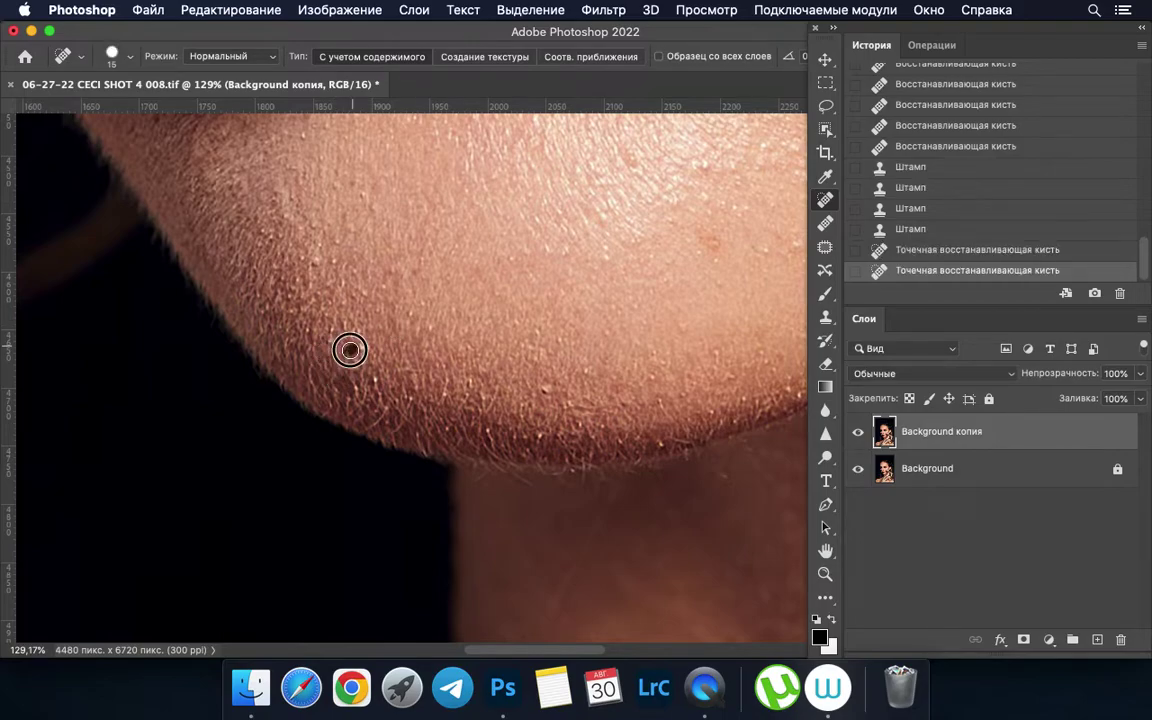
Step: Patch away the red spot on the tattooed hand
{"action": "key", "text": "z"}
{"action": "scroll", "coordinate": [602, 305], "scroll_direction": "down", "scroll_amount": 5}
{"action": "left_click_drag", "start_coordinate": [722, 249], "coordinate": [424, 375]}
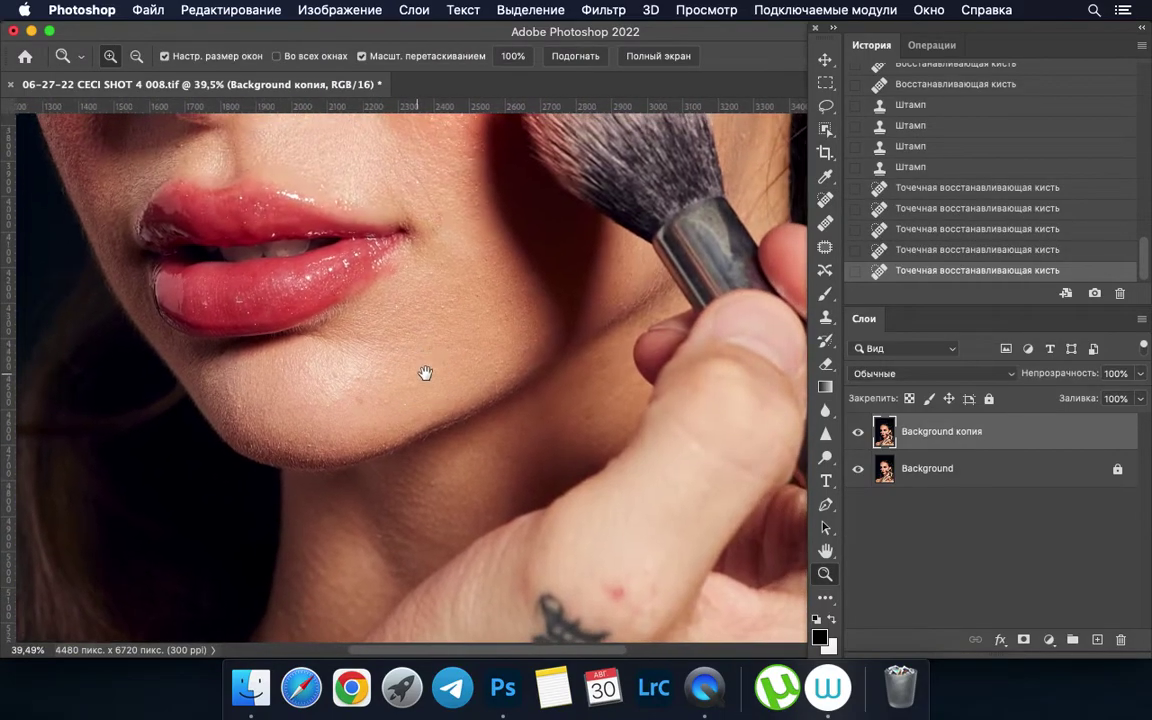
{"action": "left_click_drag", "start_coordinate": [630, 416], "coordinate": [541, 339]}
{"action": "scroll", "coordinate": [541, 339], "scroll_direction": "up", "scroll_amount": 10}
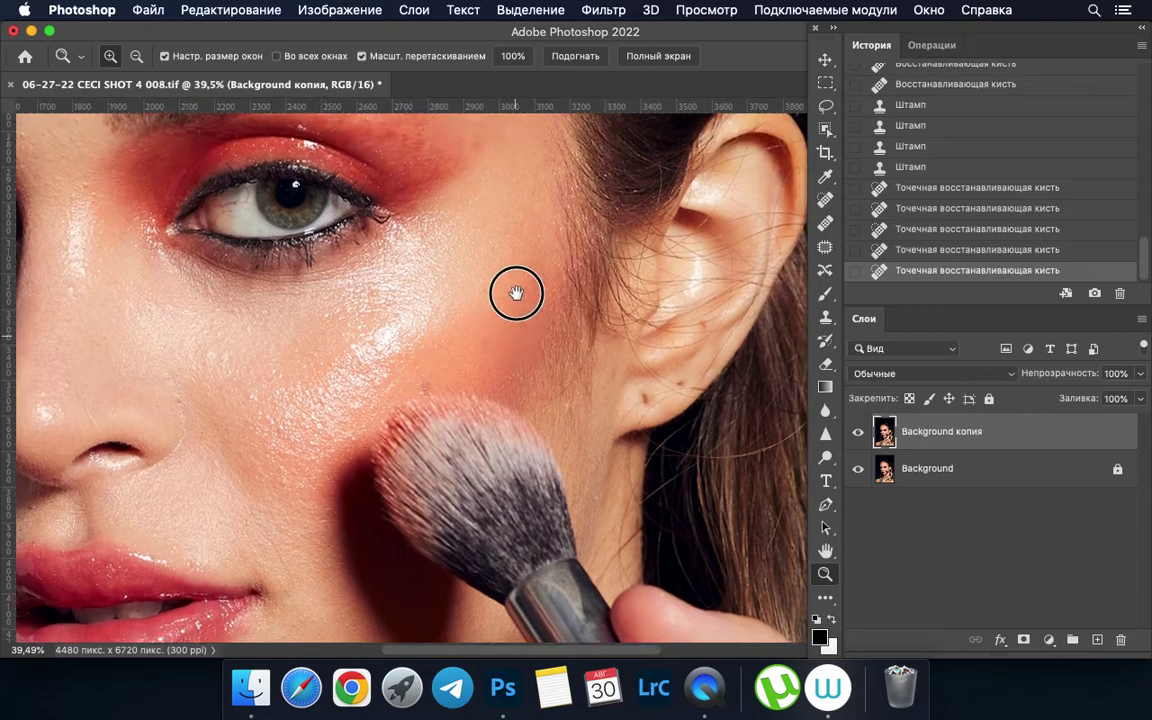
{"action": "scroll", "coordinate": [514, 311], "scroll_direction": "down", "scroll_amount": 5}
{"action": "scroll", "coordinate": [489, 411], "scroll_direction": "down", "scroll_amount": 3}
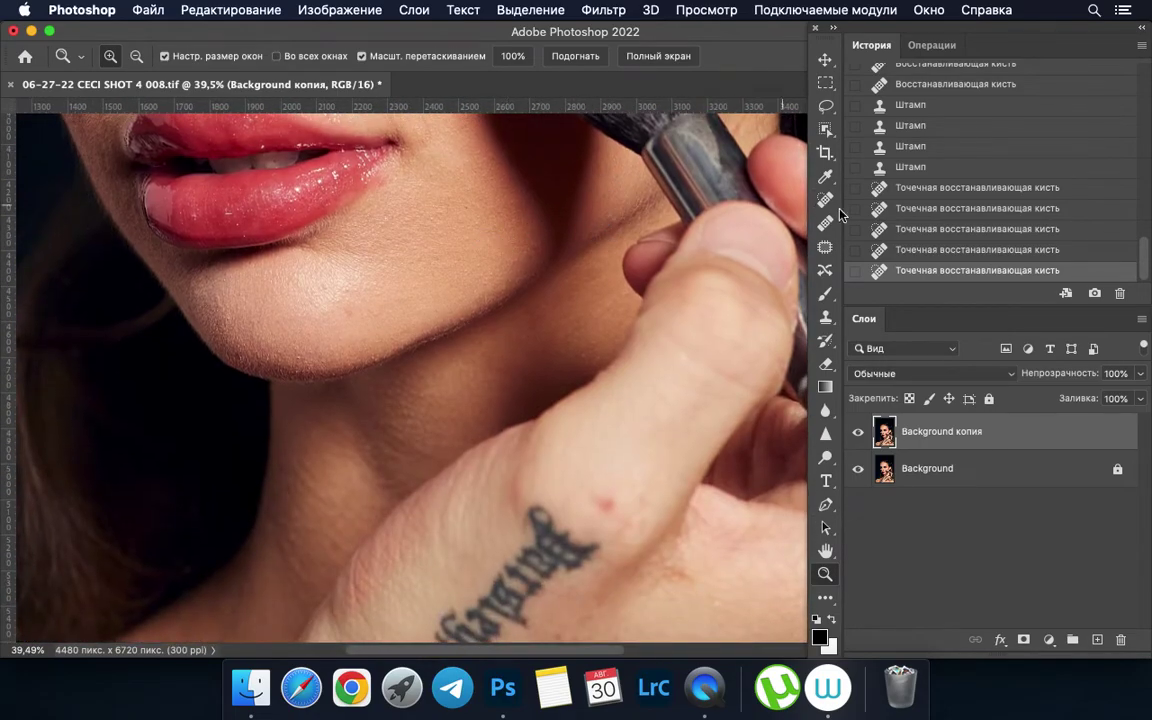
{"action": "left_click", "coordinate": [826, 250]}
{"action": "mouse_move", "coordinate": [598, 480]}
{"action": "left_mouse_down"}
{"action": "mouse_move", "coordinate": [609, 405]}
{"action": "mouse_move", "coordinate": [490, 320]}
{"action": "left_mouse_up"}
{"action": "key", "text": "ctrl+d"}
Step: Patch the small spot under the nose with clean nearby skin
{"action": "scroll", "coordinate": [627, 375], "scroll_direction": "up", "scroll_amount": 10}
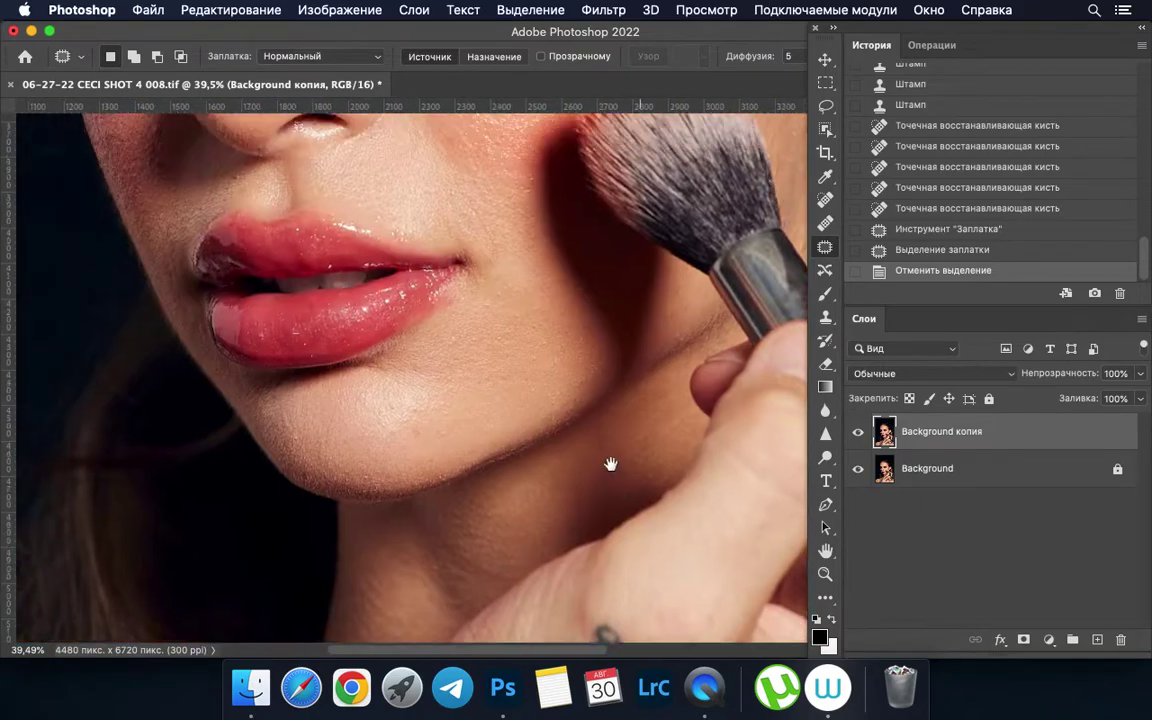
{"action": "scroll", "coordinate": [610, 463], "scroll_direction": "up", "scroll_amount": 5}
{"action": "scroll", "coordinate": [617, 404], "scroll_direction": "up", "scroll_amount": 5}
{"action": "key", "text": "z"}
{"action": "mouse_move", "coordinate": [647, 310]}
{"action": "left_mouse_down"}
{"action": "mouse_move", "coordinate": [666, 265]}
{"action": "mouse_move", "coordinate": [613, 258]}
{"action": "left_mouse_up"}
{"action": "left_click_drag", "start_coordinate": [314, 197], "coordinate": [450, 218]}
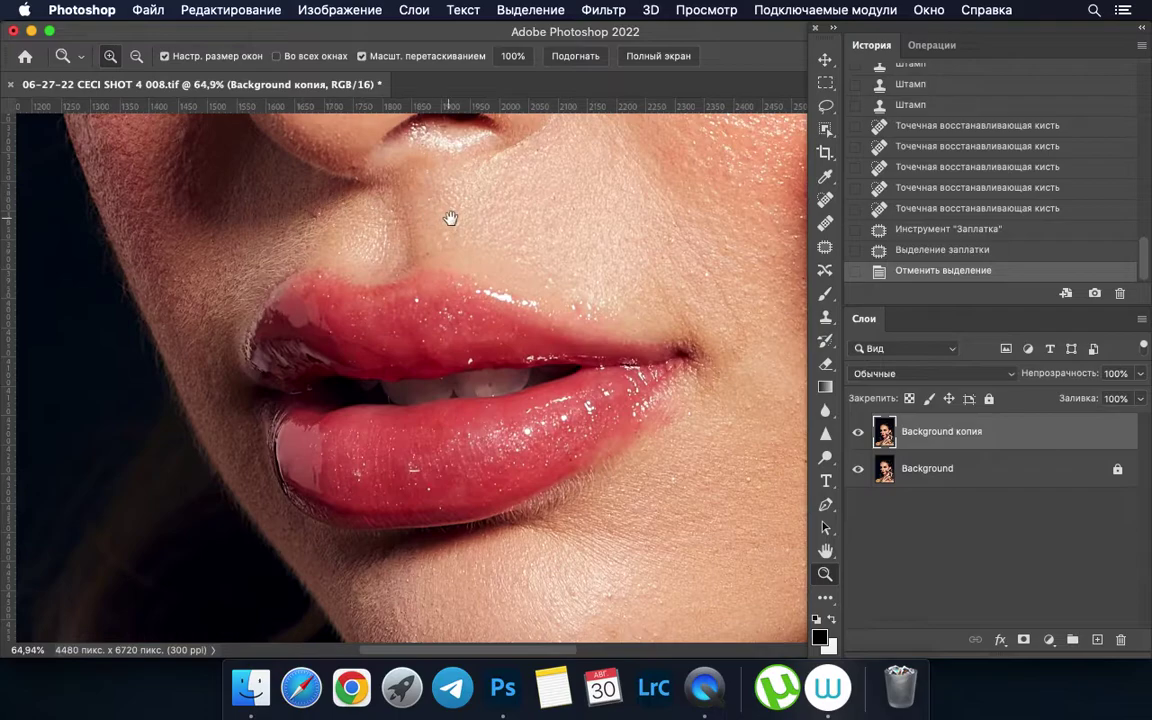
{"action": "scroll", "coordinate": [681, 249], "scroll_direction": "up", "scroll_amount": 2}
{"action": "left_click", "coordinate": [825, 248]}
{"action": "left_click_drag", "start_coordinate": [345, 265], "coordinate": [345, 266]}
{"action": "mouse_move", "coordinate": [345, 270]}
{"action": "left_mouse_down"}
{"action": "mouse_move", "coordinate": [320, 250]}
{"action": "mouse_move", "coordinate": [366, 272]}
{"action": "mouse_move", "coordinate": [345, 292]}
{"action": "left_mouse_up"}
{"action": "key", "text": "ctrl+d"}
{"action": "key", "text": "ctrl+d"}
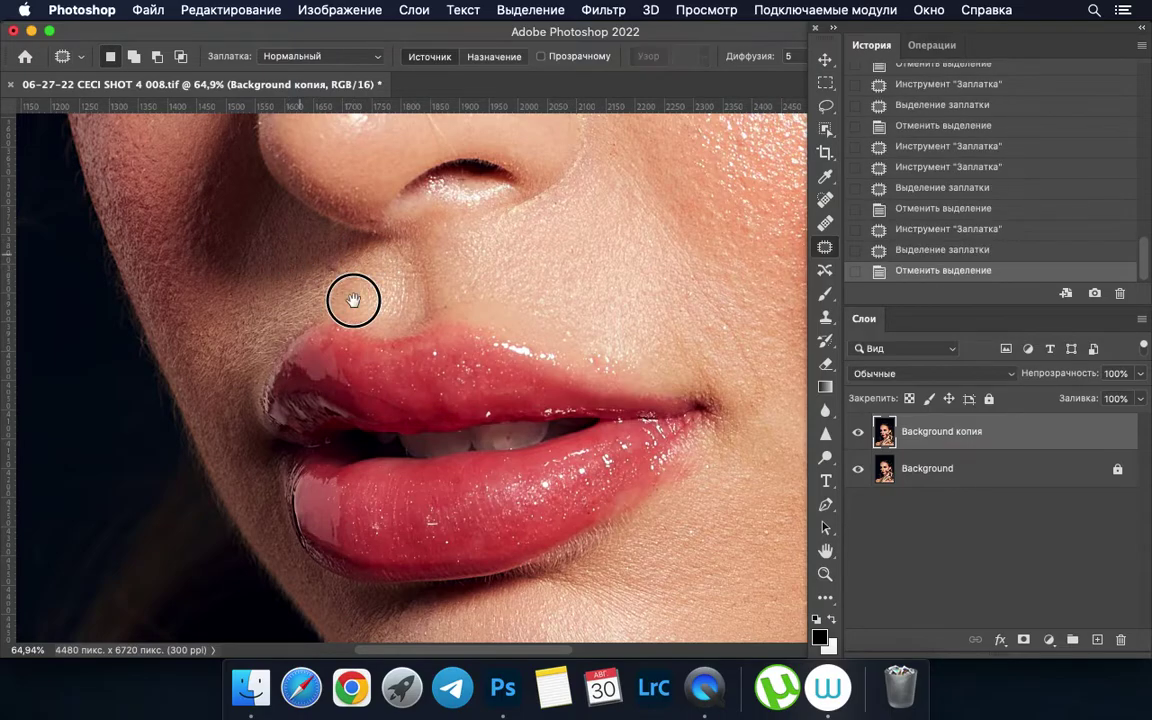
{"action": "key", "text": "ctrl+d"}
Step: Patch the small spot on the nose with clean nearby skin
{"action": "scroll", "coordinate": [530, 333], "scroll_direction": "up", "scroll_amount": 5}
{"action": "left_click_drag", "start_coordinate": [530, 333], "coordinate": [593, 287]}
{"action": "left_click", "coordinate": [825, 249]}
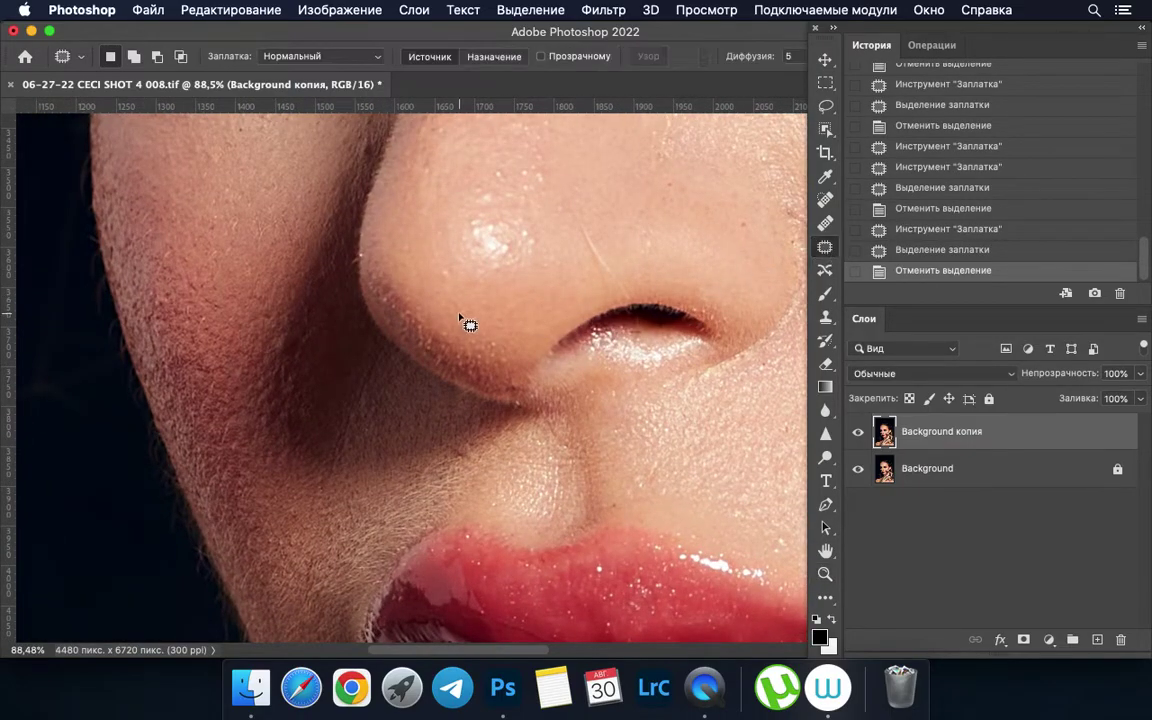
{"action": "left_click_drag", "start_coordinate": [424, 306], "coordinate": [450, 321]}
{"action": "key", "text": "ctrl+d"}
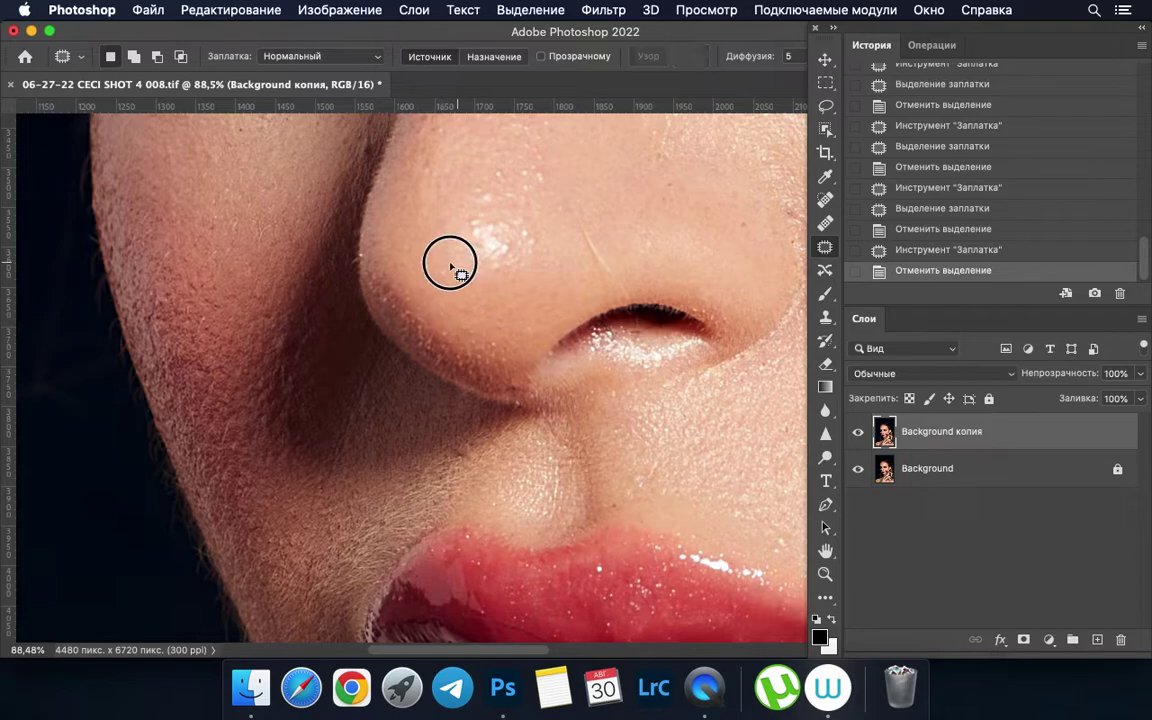
{"action": "left_click_drag", "start_coordinate": [450, 265], "coordinate": [457, 285]}
{"action": "key", "text": "ctrl+d"}
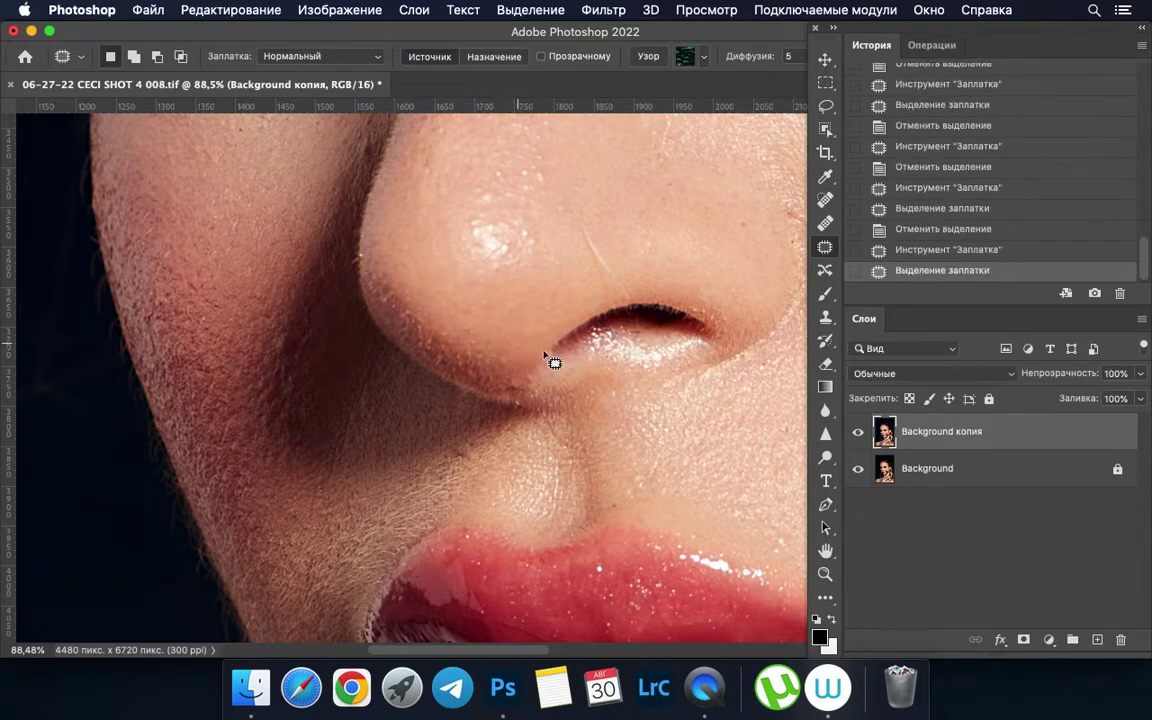
{"action": "scroll", "coordinate": [600, 300], "scroll_direction": "down", "scroll_amount": 5}
{"action": "left_click", "coordinate": [858, 431]}
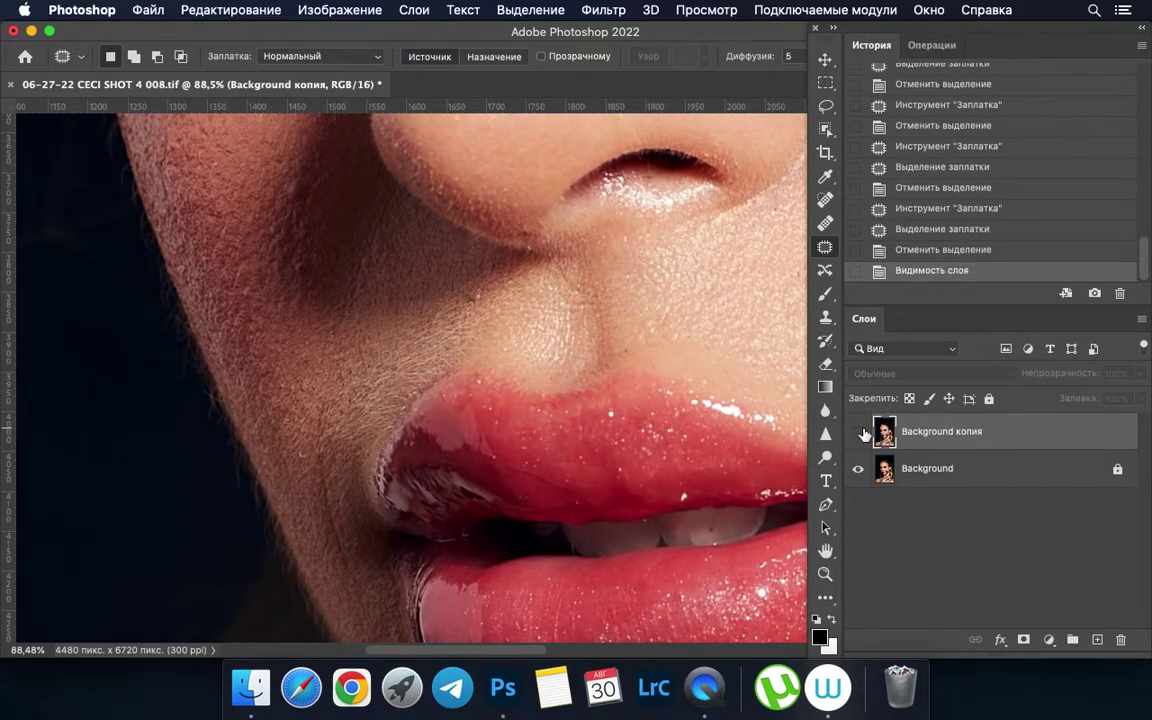
{"action": "left_click", "coordinate": [862, 433]}
{"action": "left_click", "coordinate": [860, 433]}
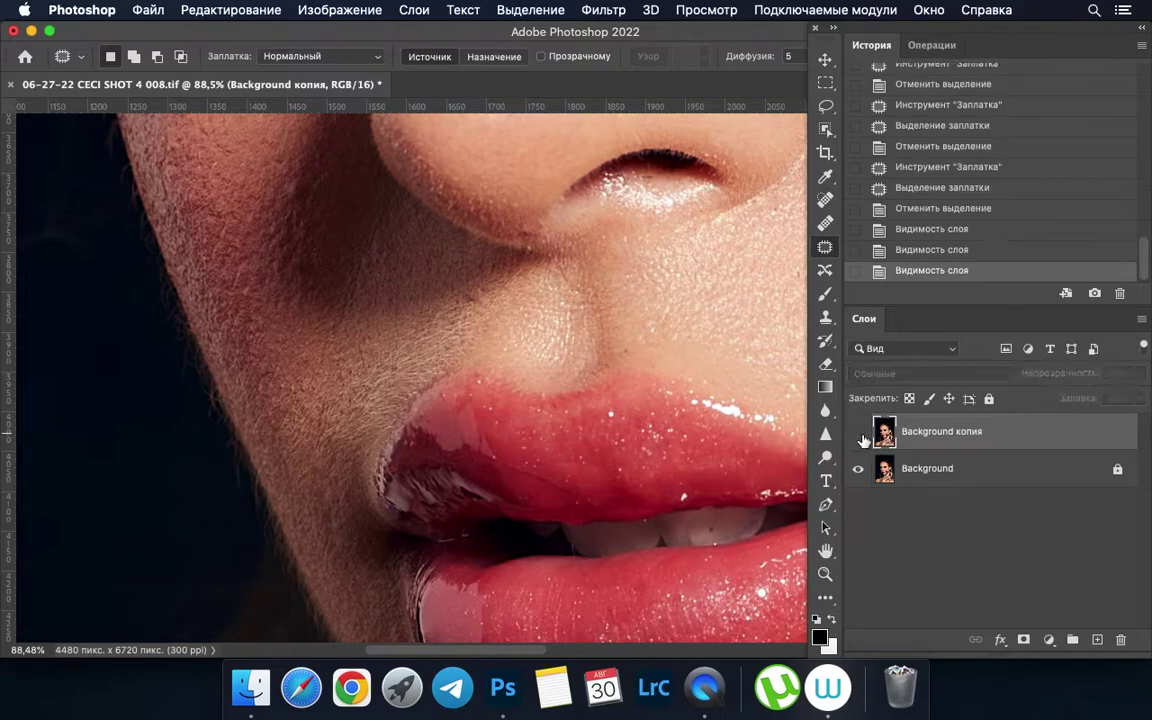
{"action": "left_click", "coordinate": [860, 433]}
{"action": "key", "text": "z"}
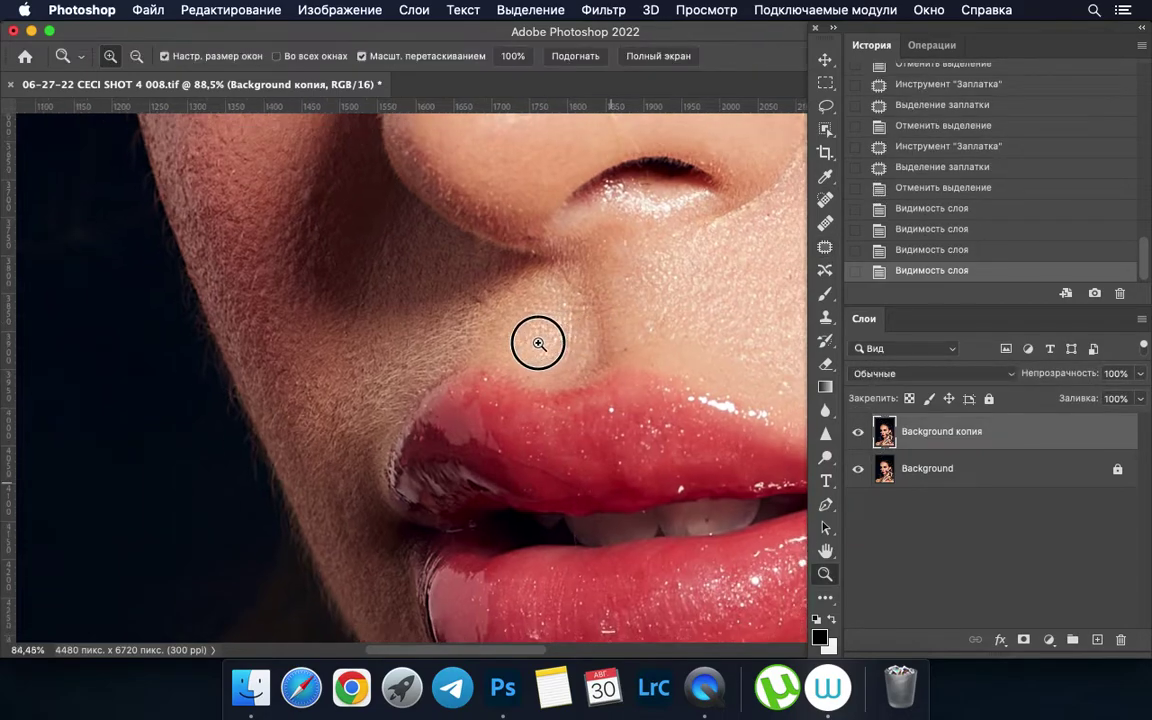
{"action": "left_click_drag", "start_coordinate": [613, 322], "coordinate": [535, 342]}
{"action": "mouse_move", "coordinate": [524, 226]}
{"action": "left_mouse_down"}
{"action": "mouse_move", "coordinate": [688, 294]}
{"action": "mouse_move", "coordinate": [661, 482]}
{"action": "left_mouse_up"}
{"action": "scroll", "coordinate": [599, 476], "scroll_direction": "down", "scroll_amount": 3}
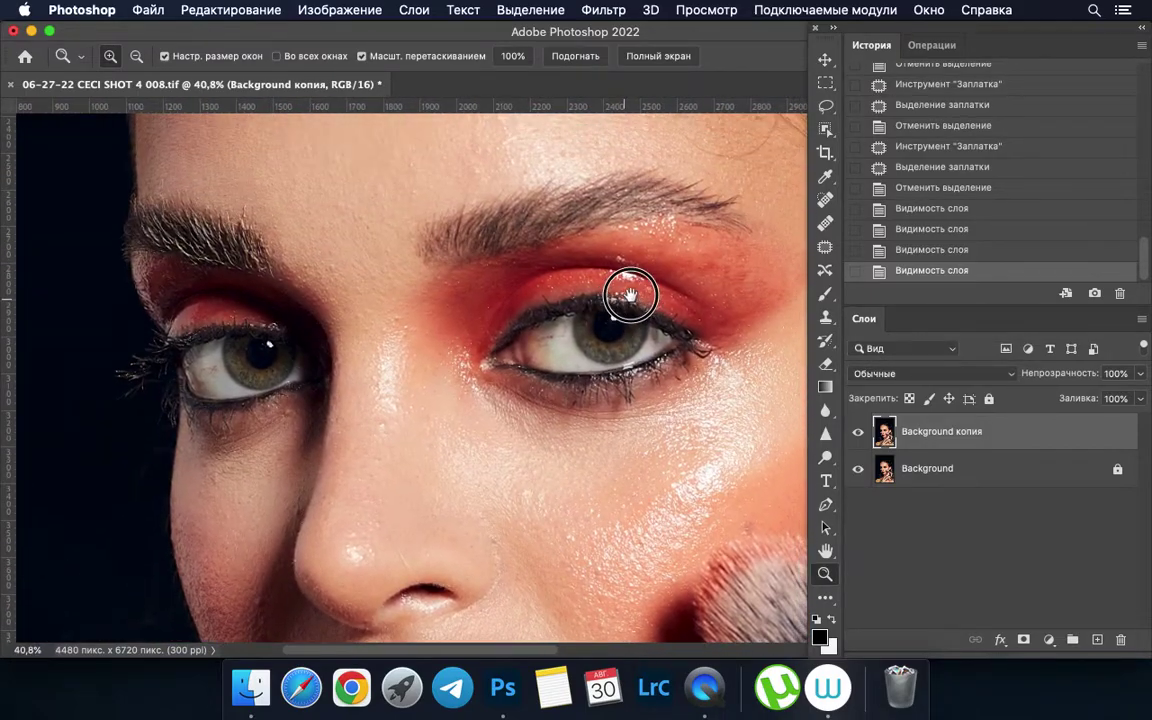
{"action": "left_click_drag", "start_coordinate": [625, 288], "coordinate": [586, 442]}
{"action": "scroll", "coordinate": [645, 410], "scroll_direction": "down", "scroll_amount": 2}
{"action": "scroll", "coordinate": [700, 450], "scroll_direction": "down", "scroll_amount": 3}
{"action": "left_click_drag", "start_coordinate": [707, 455], "coordinate": [663, 239]}
{"action": "left_click_drag", "start_coordinate": [668, 367], "coordinate": [614, 414]}
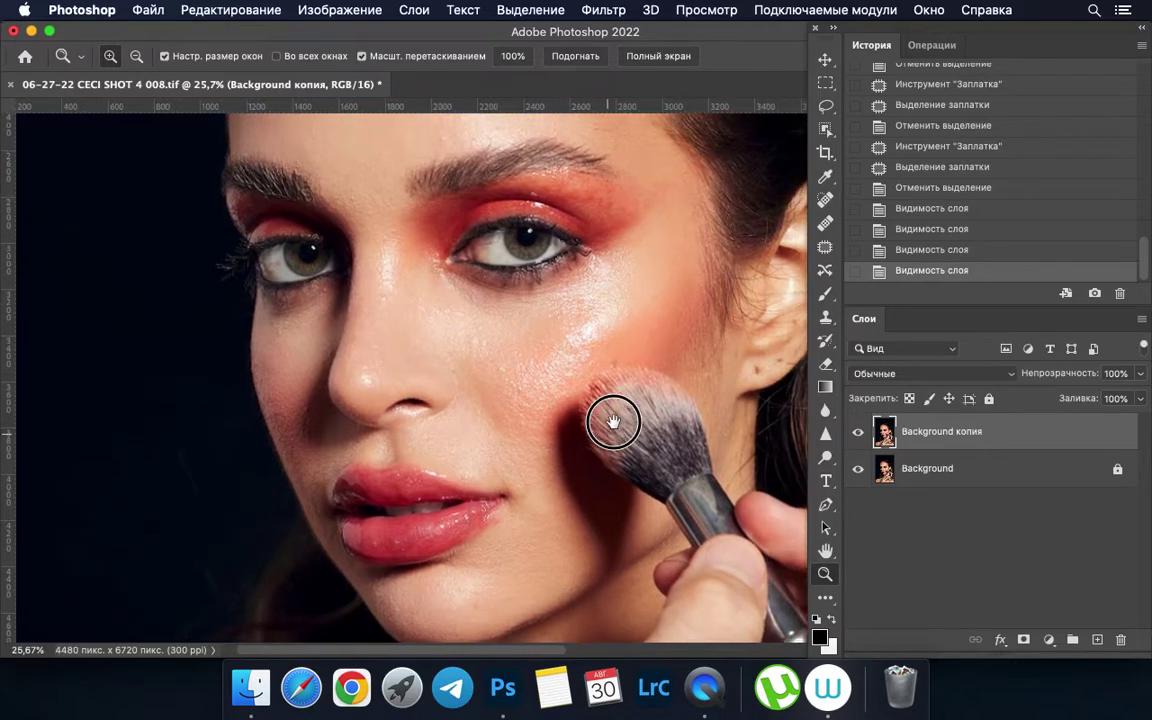
{"action": "left_click", "coordinate": [860, 434]}
{"action": "left_click", "coordinate": [860, 436]}
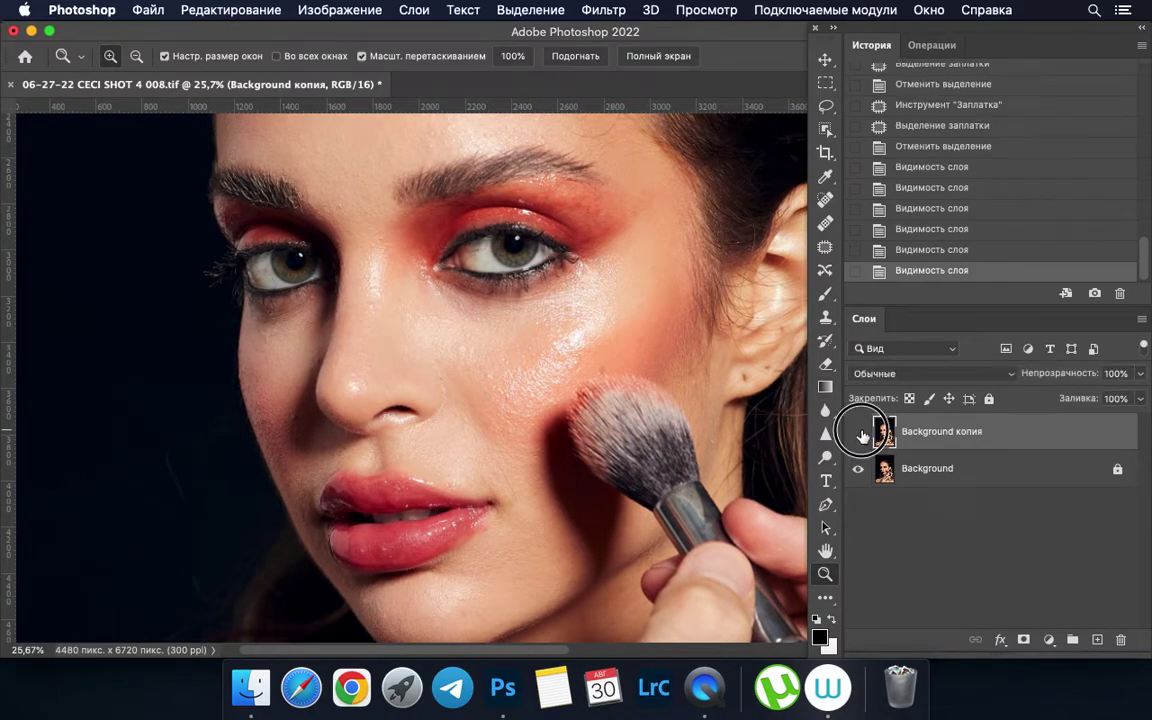
{"action": "left_click", "coordinate": [859, 433]}
{"action": "left_click", "coordinate": [860, 433]}
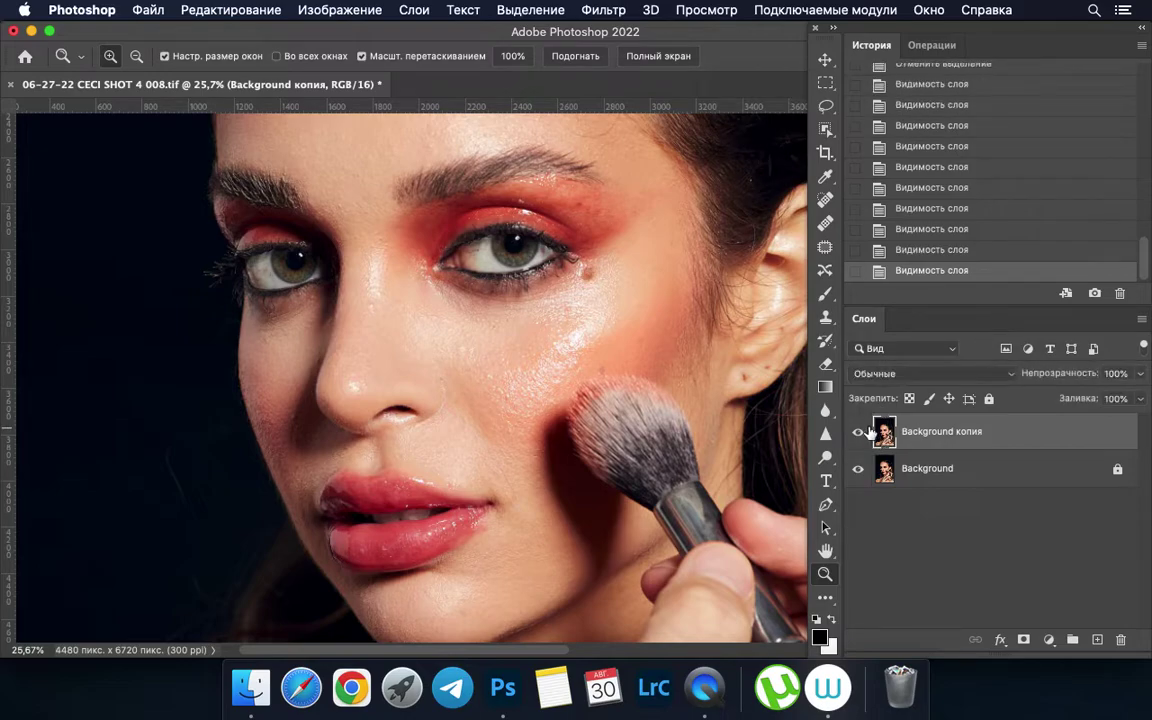
{"action": "left_click_drag", "start_coordinate": [710, 231], "coordinate": [742, 434]}
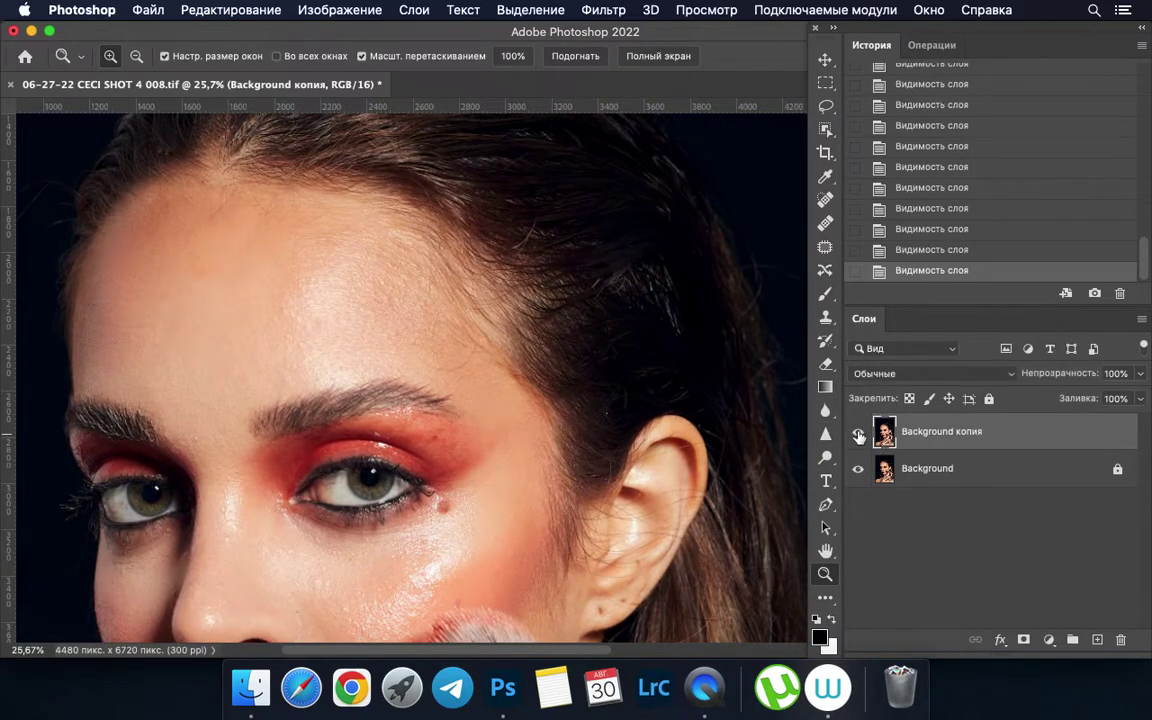
{"action": "left_click_drag", "start_coordinate": [630, 458], "coordinate": [725, 301]}
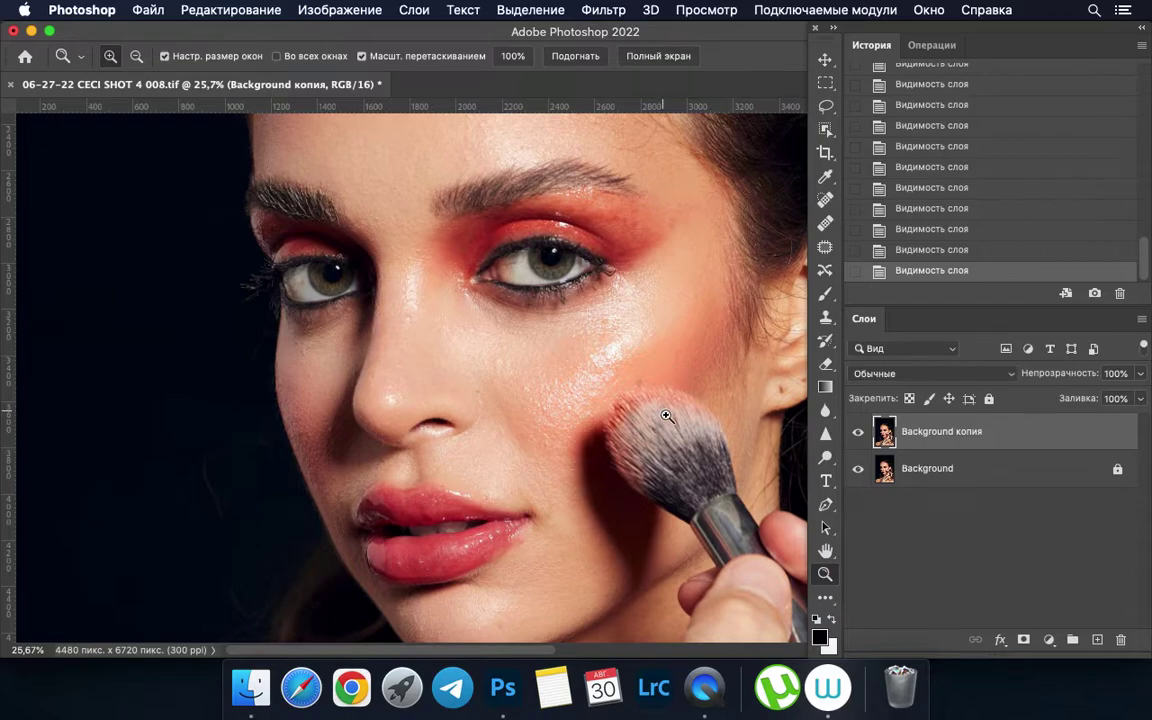